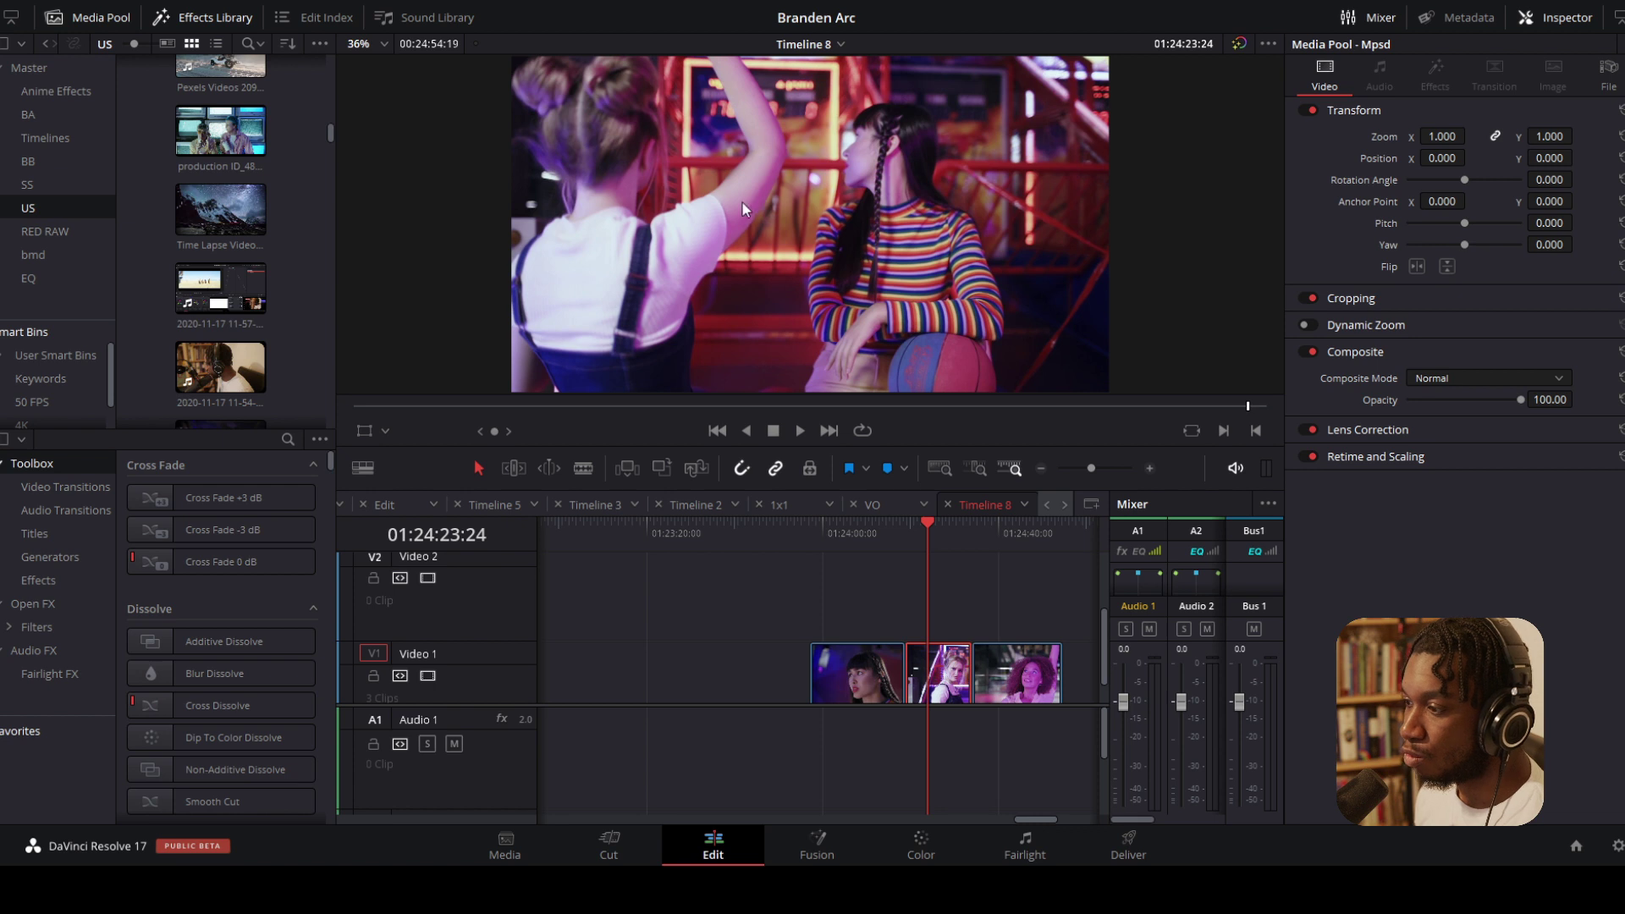
Play a short stretch of the middle clip in Timeline 8
left_click_drag(927, 536, 928, 535)
key("space")
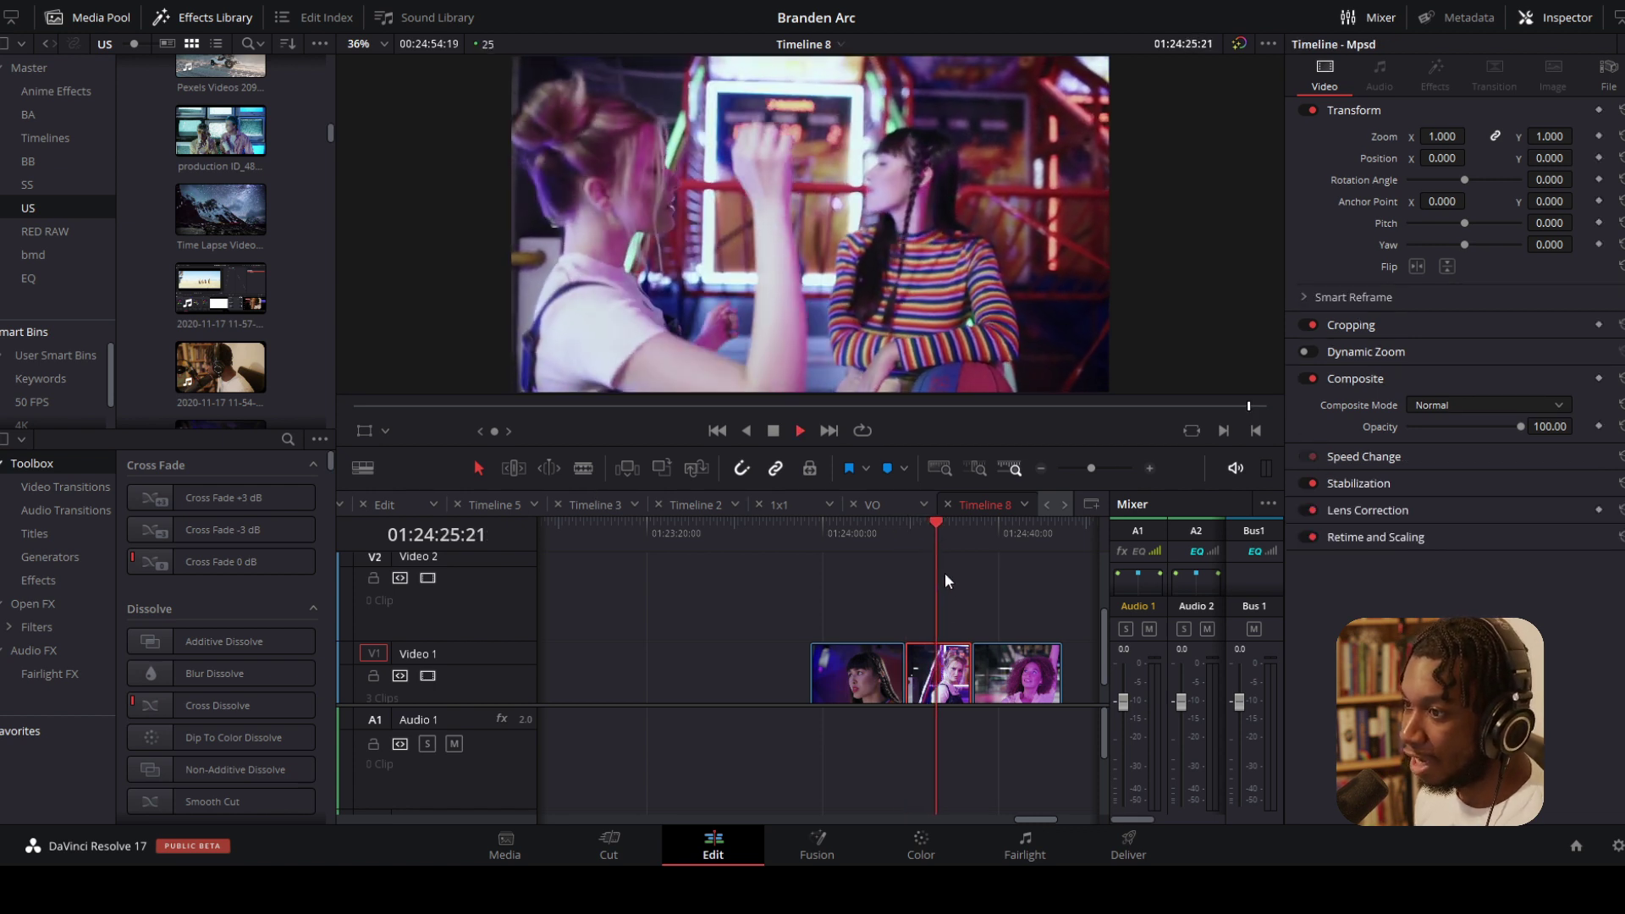
key("space")
Hide the Effects Library and collapse the Media Pool and Inspector to half height so the timeline spans the full width
left_click_drag(935, 613, 822, 493)
scroll(770, 506, "right", 1)
scroll(800, 600, "up", 2)
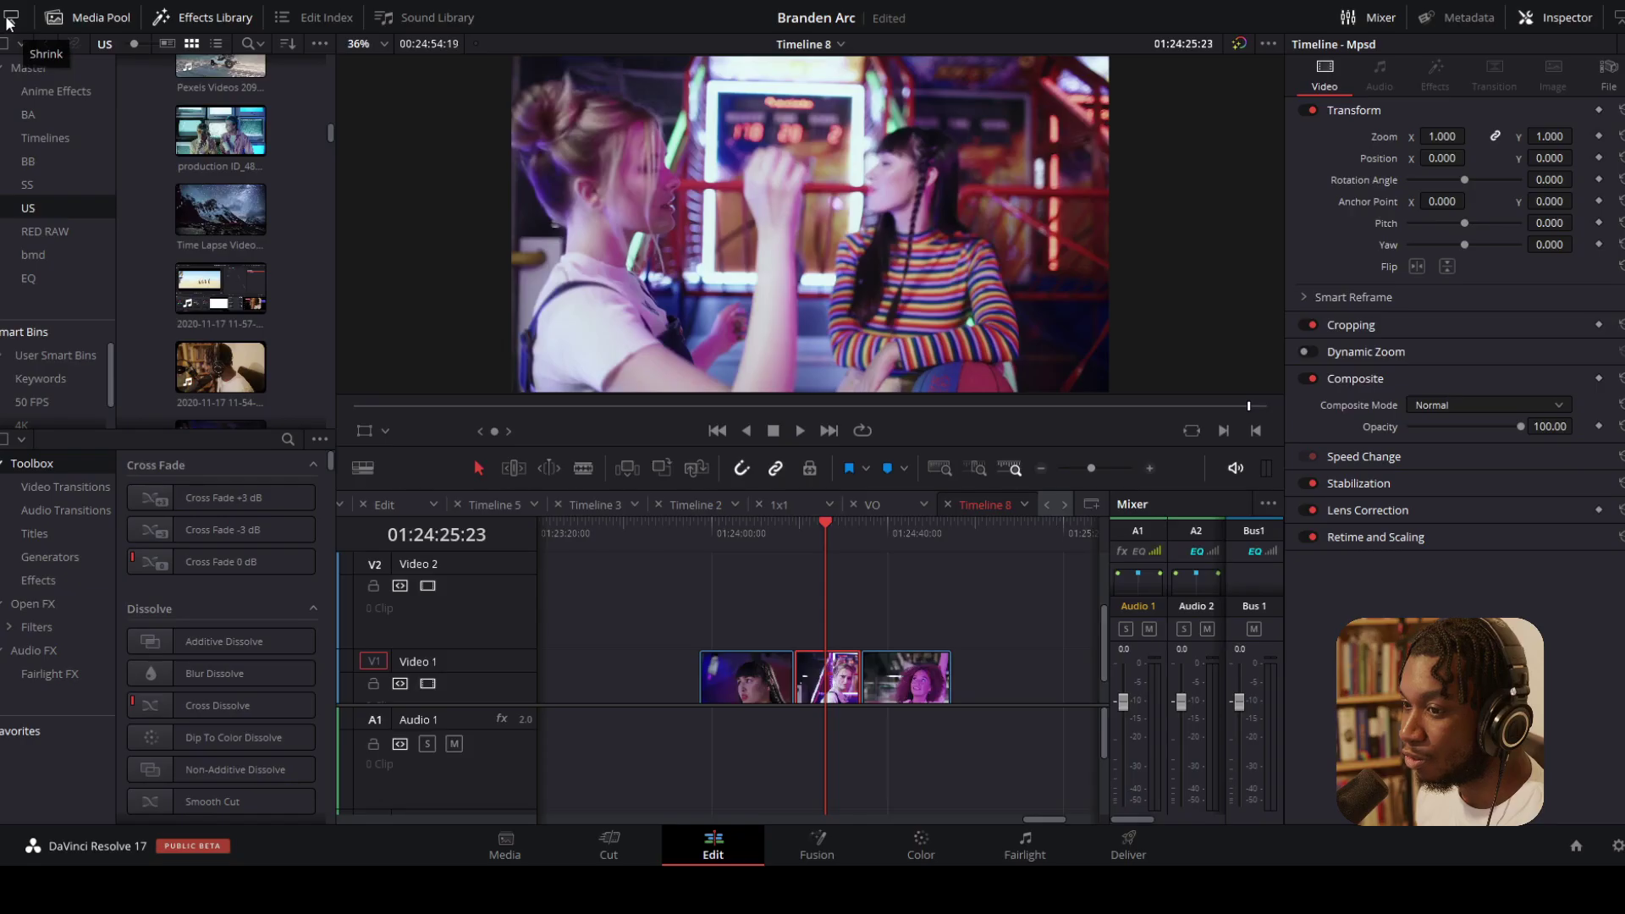
left_click(25, 76)
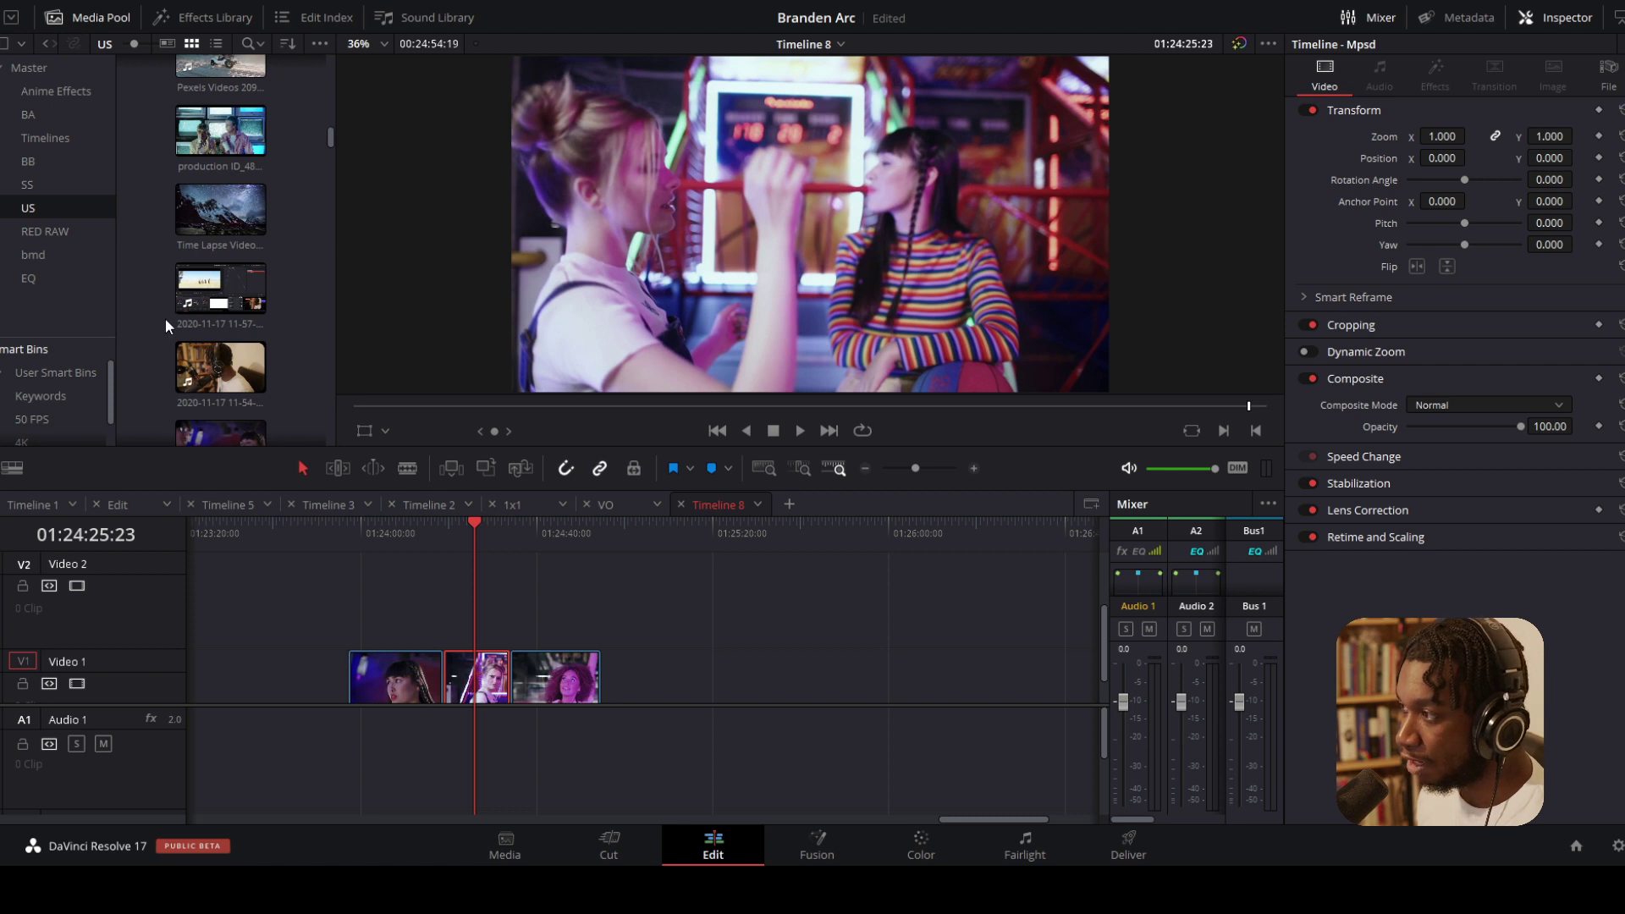
left_click(1620, 19)
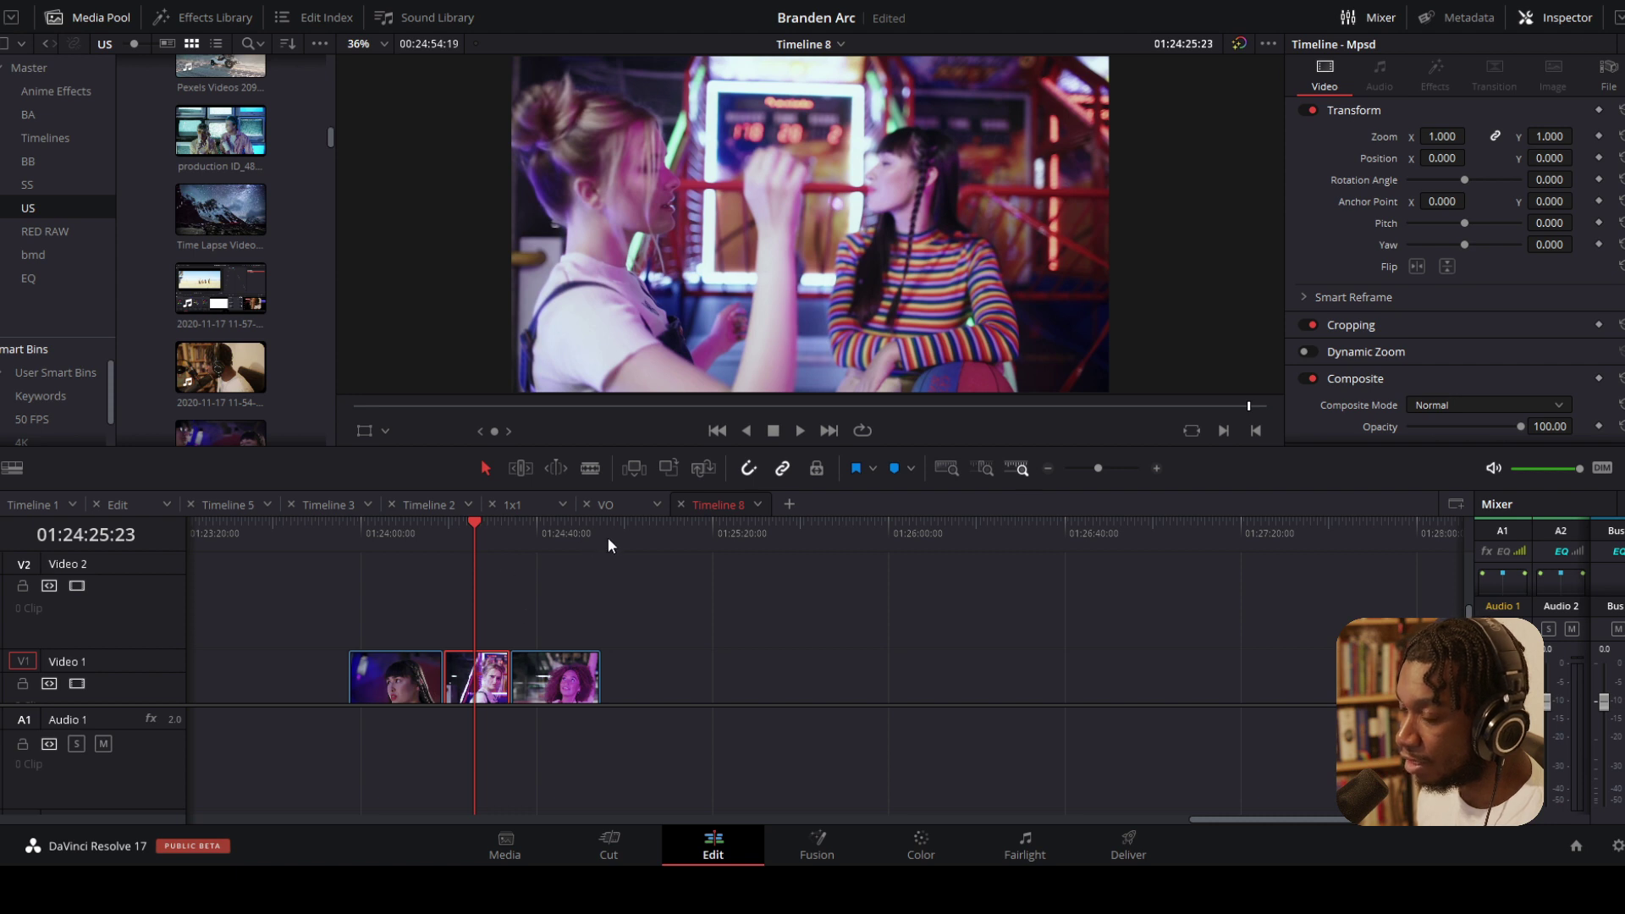
Expand the Media Pool and Inspector to full height, and collapse both back to half height
left_click(12, 16)
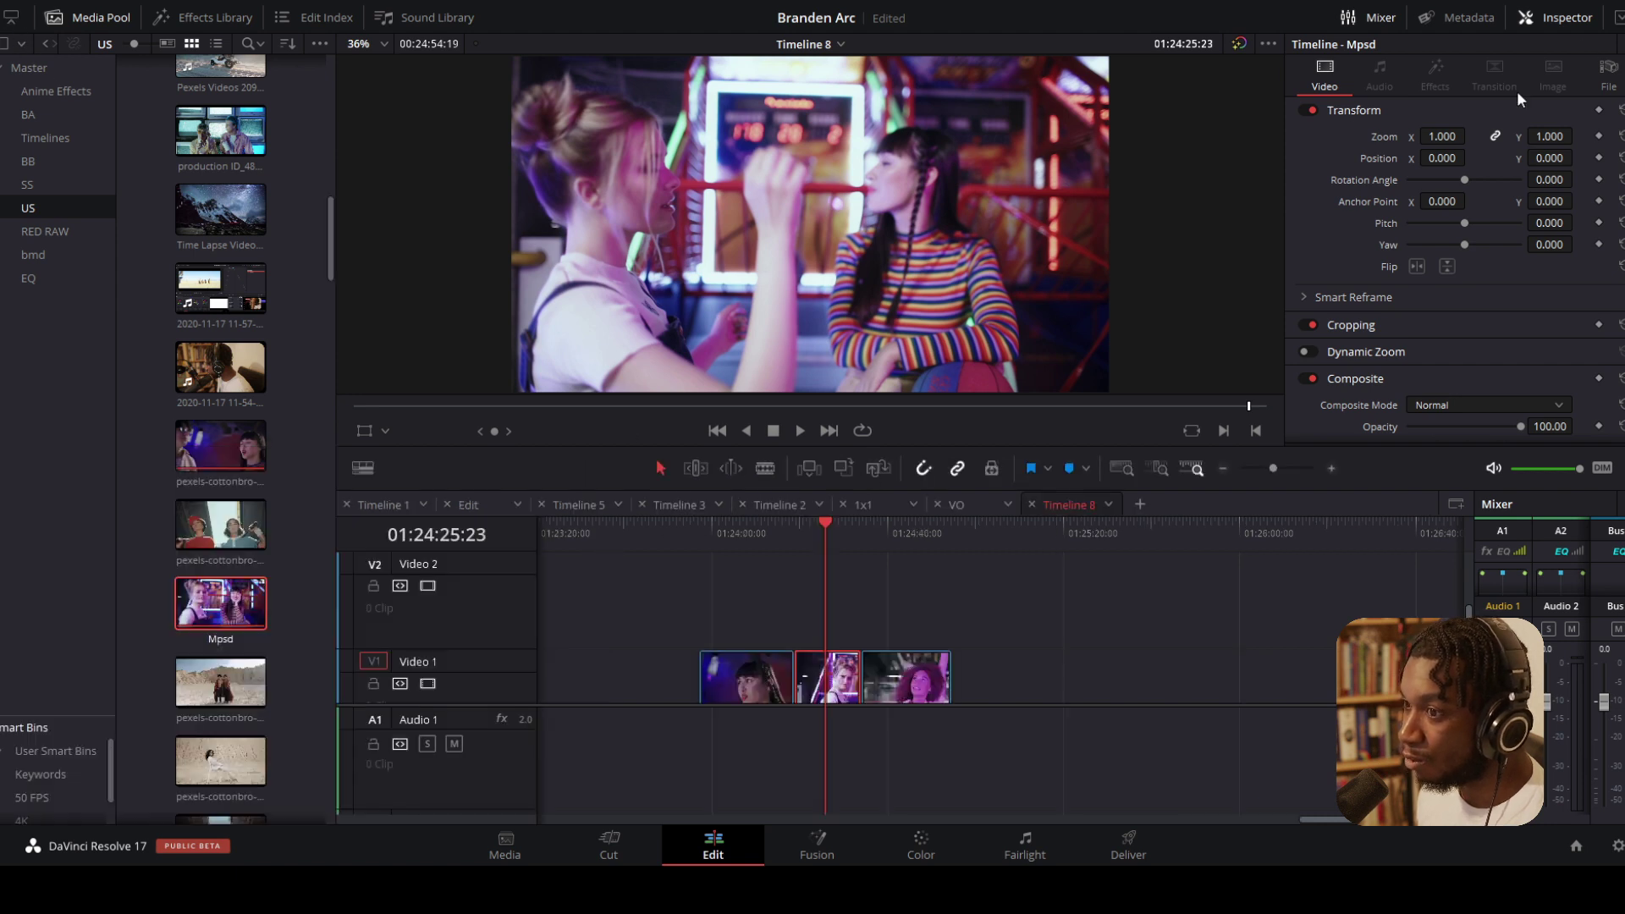
left_click(1618, 17)
mouse_move(1005, 578)
left_mouse_down()
mouse_move(1028, 546)
mouse_move(1028, 560)
left_mouse_up()
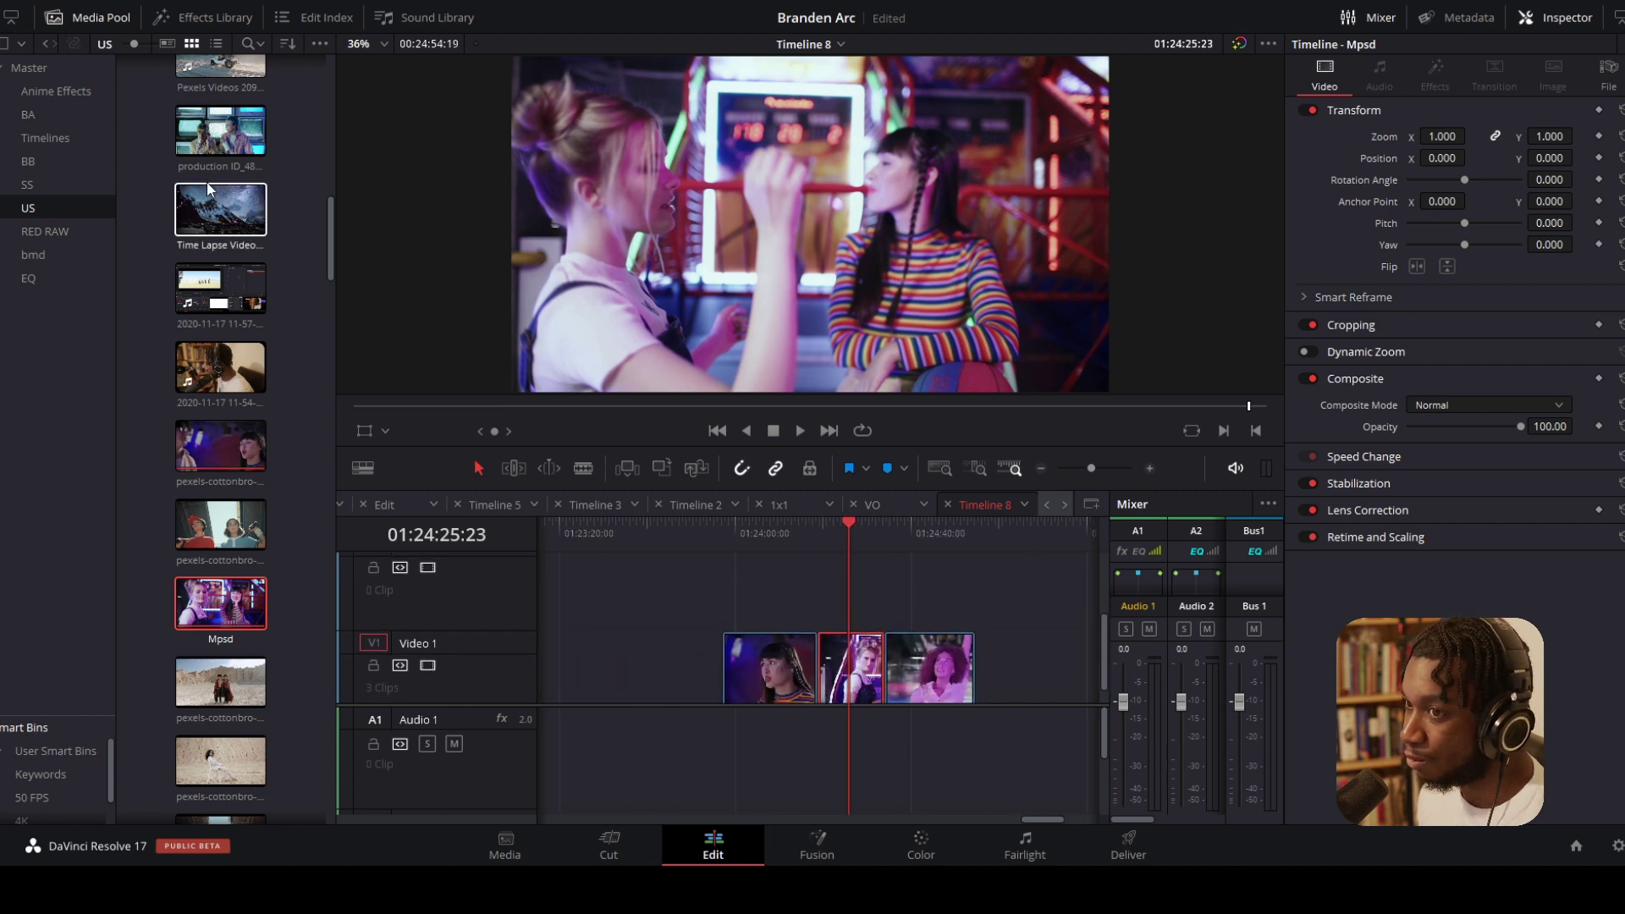
left_click(12, 17)
left_click(1618, 17)
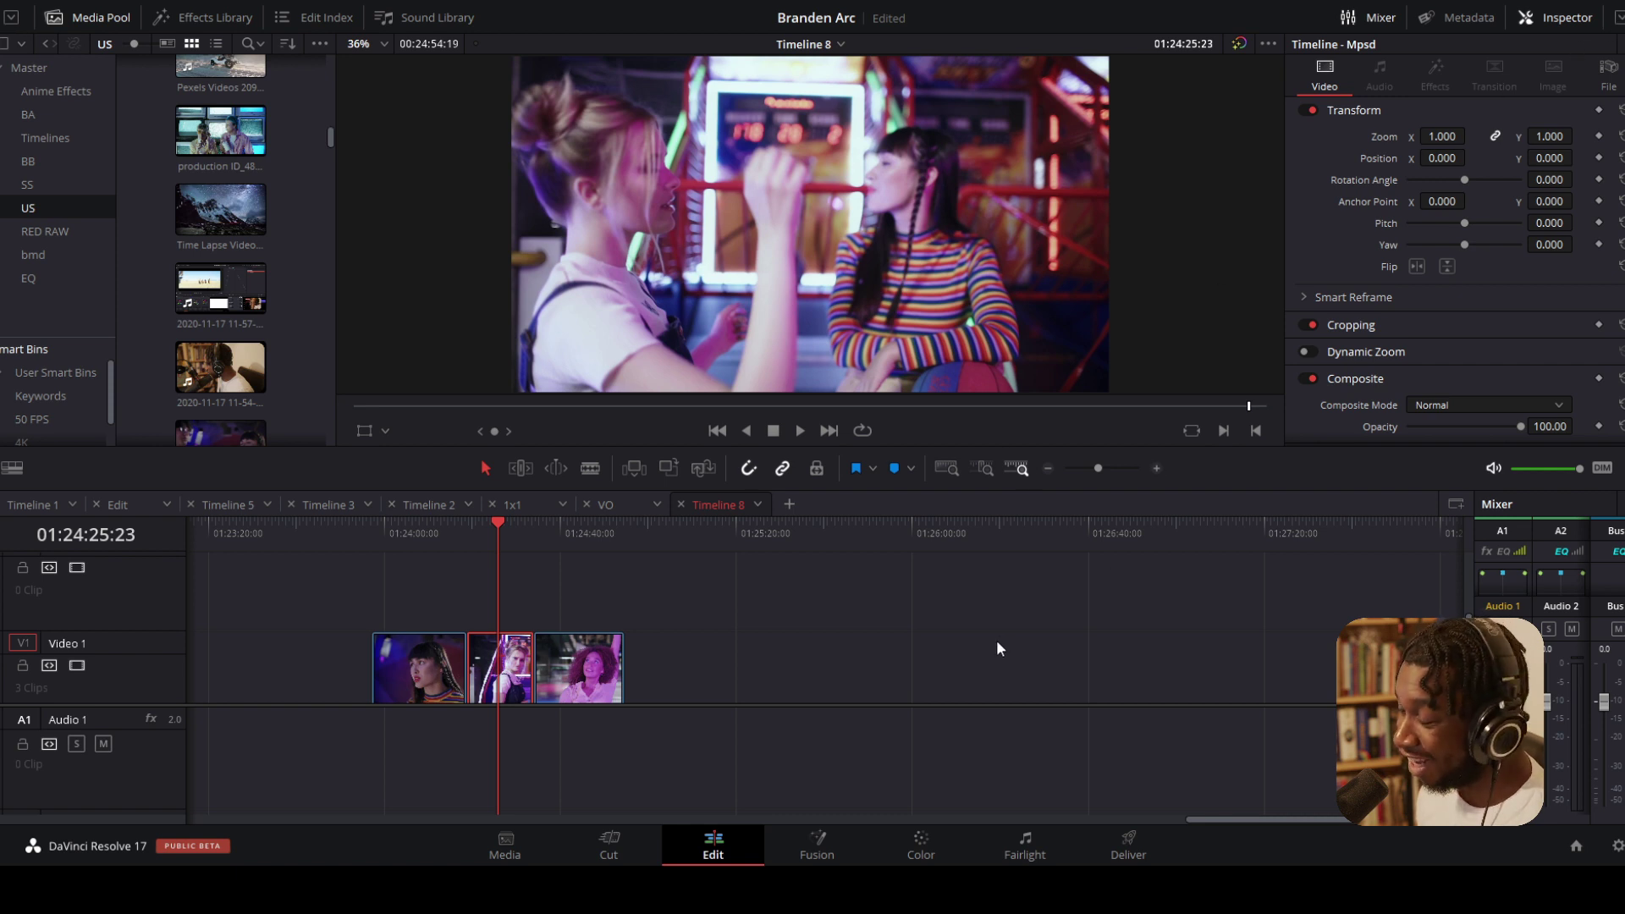
Enlarge the three clips in the timeline and increase the video track height in the timeline view options
left_click(502, 647)
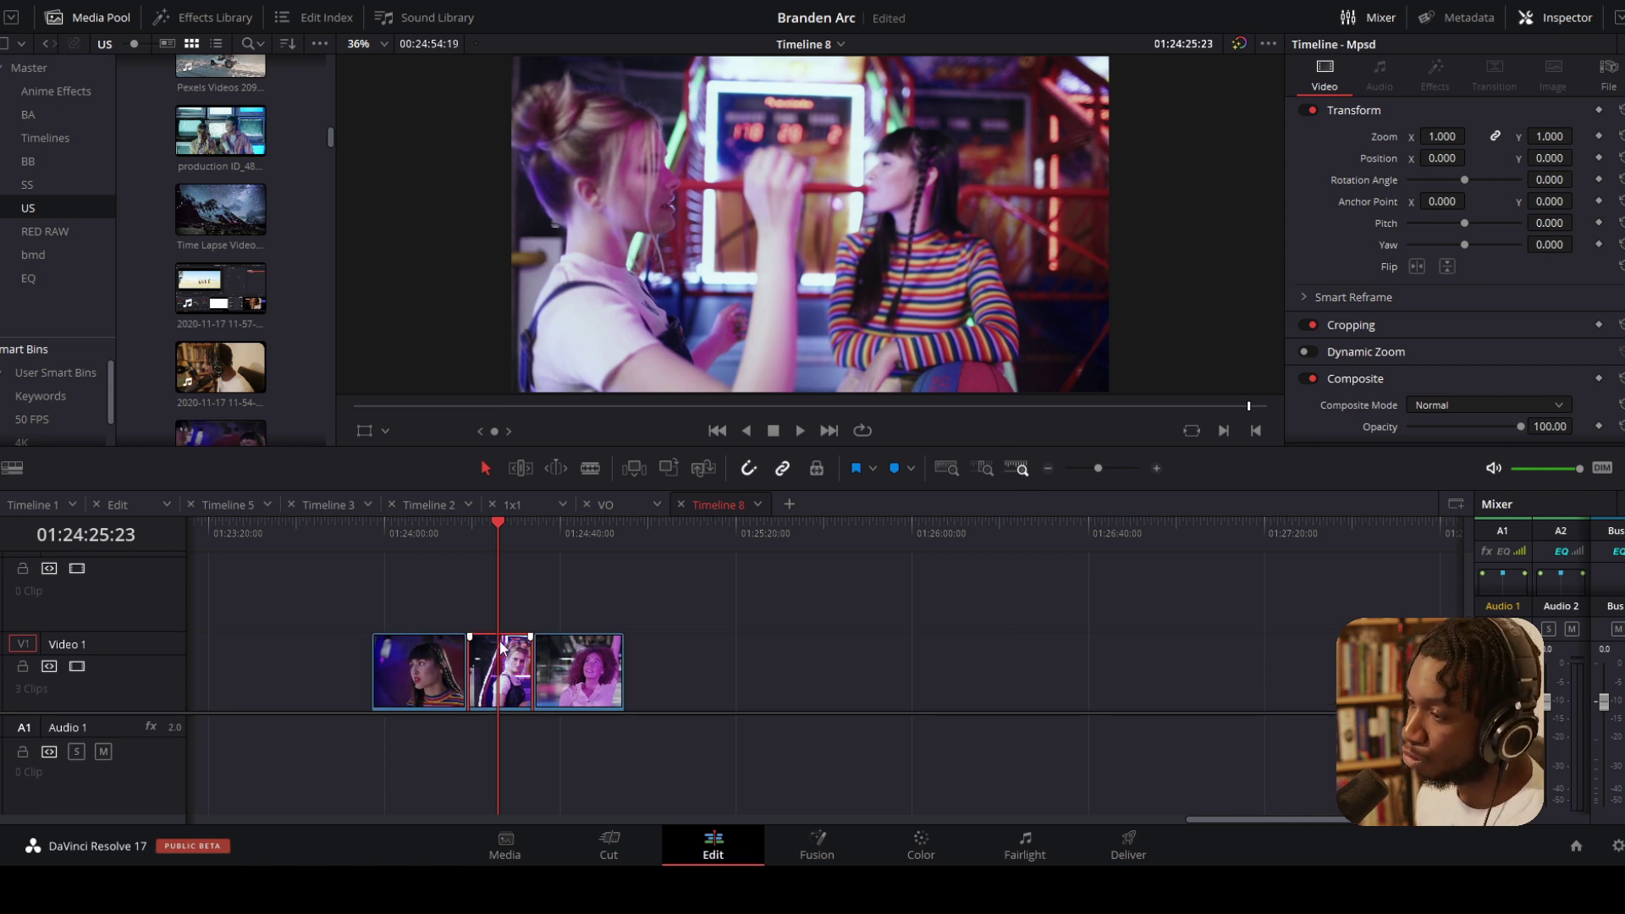
left_click_drag(380, 577, 518, 602)
scroll(518, 602, "up", 1)
scroll(518, 602, "up", 2)
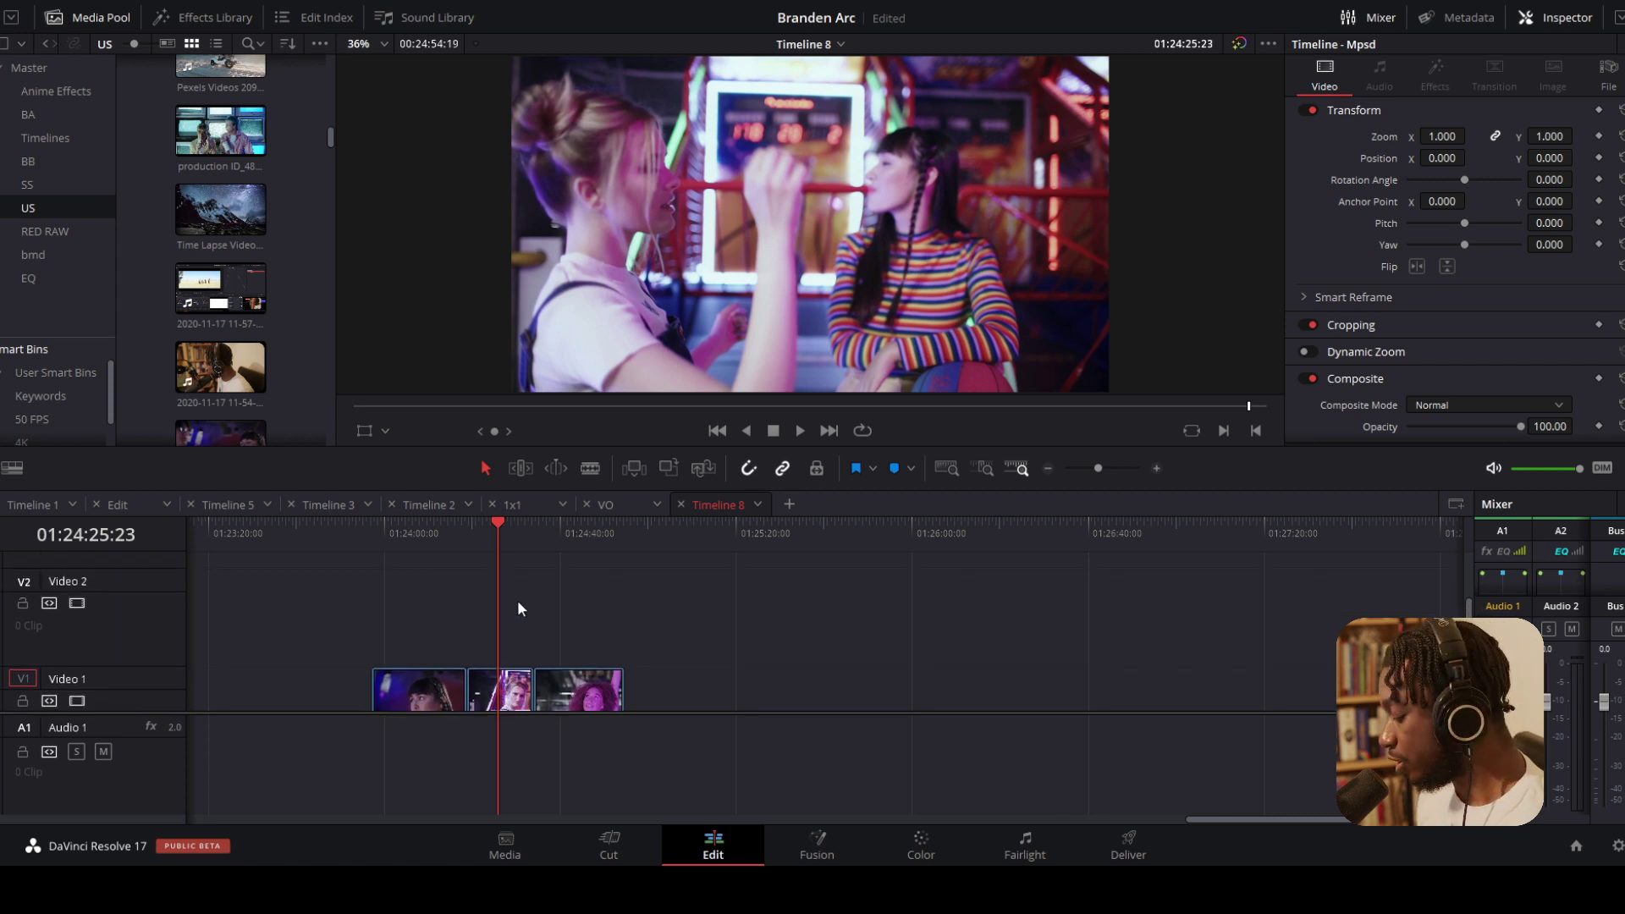
key("ctrl+=")
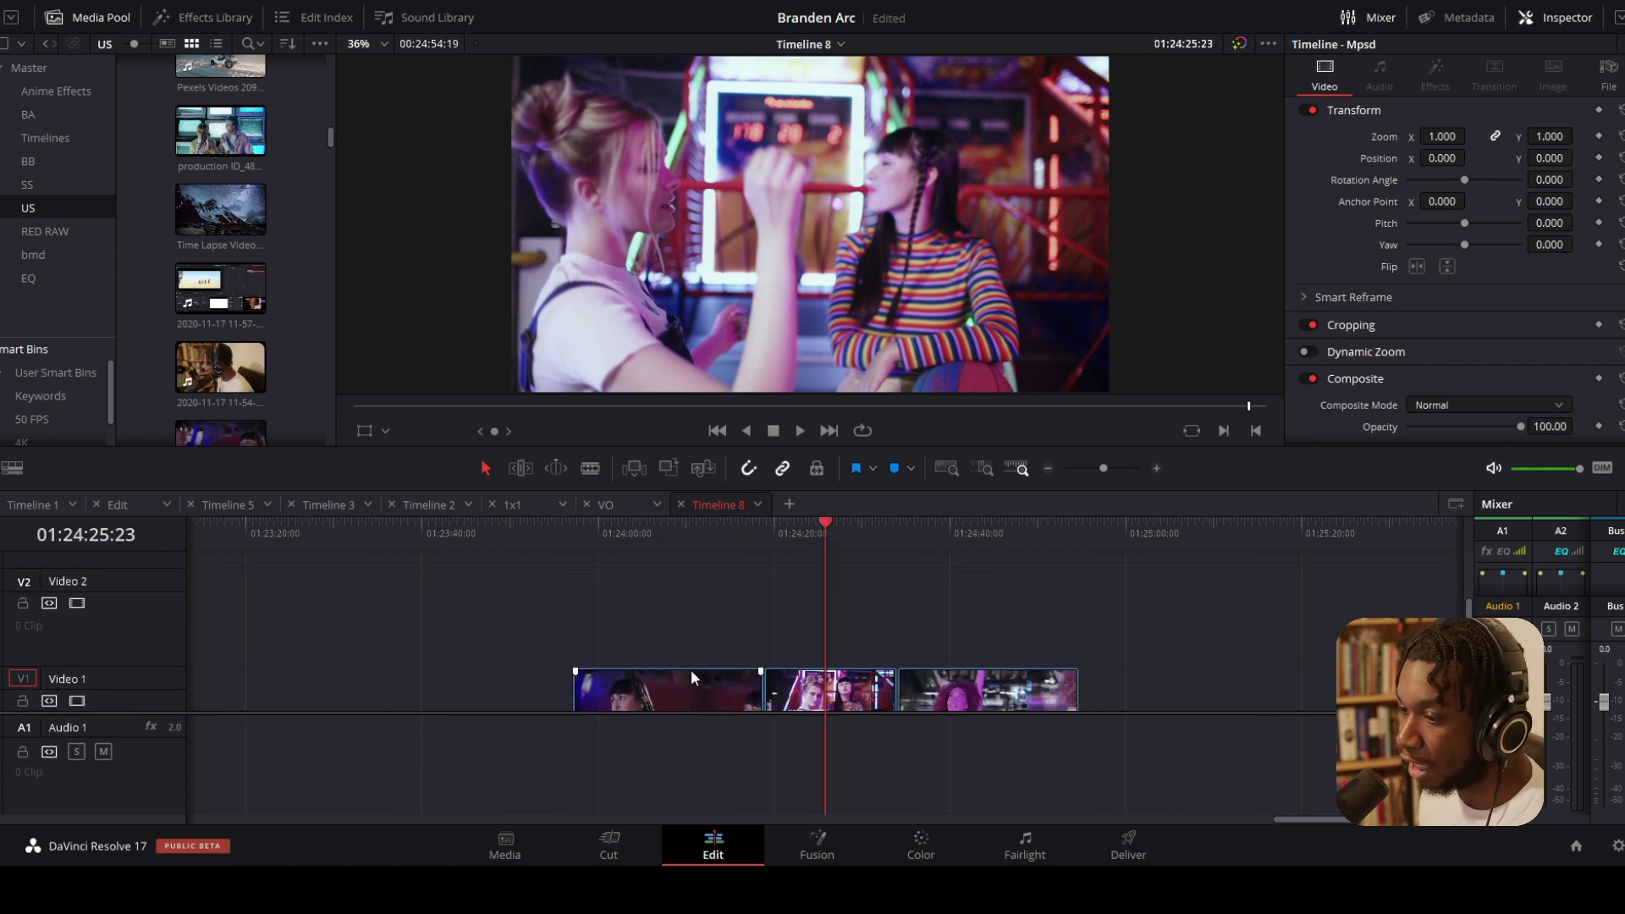
scroll(686, 672, "down", 1)
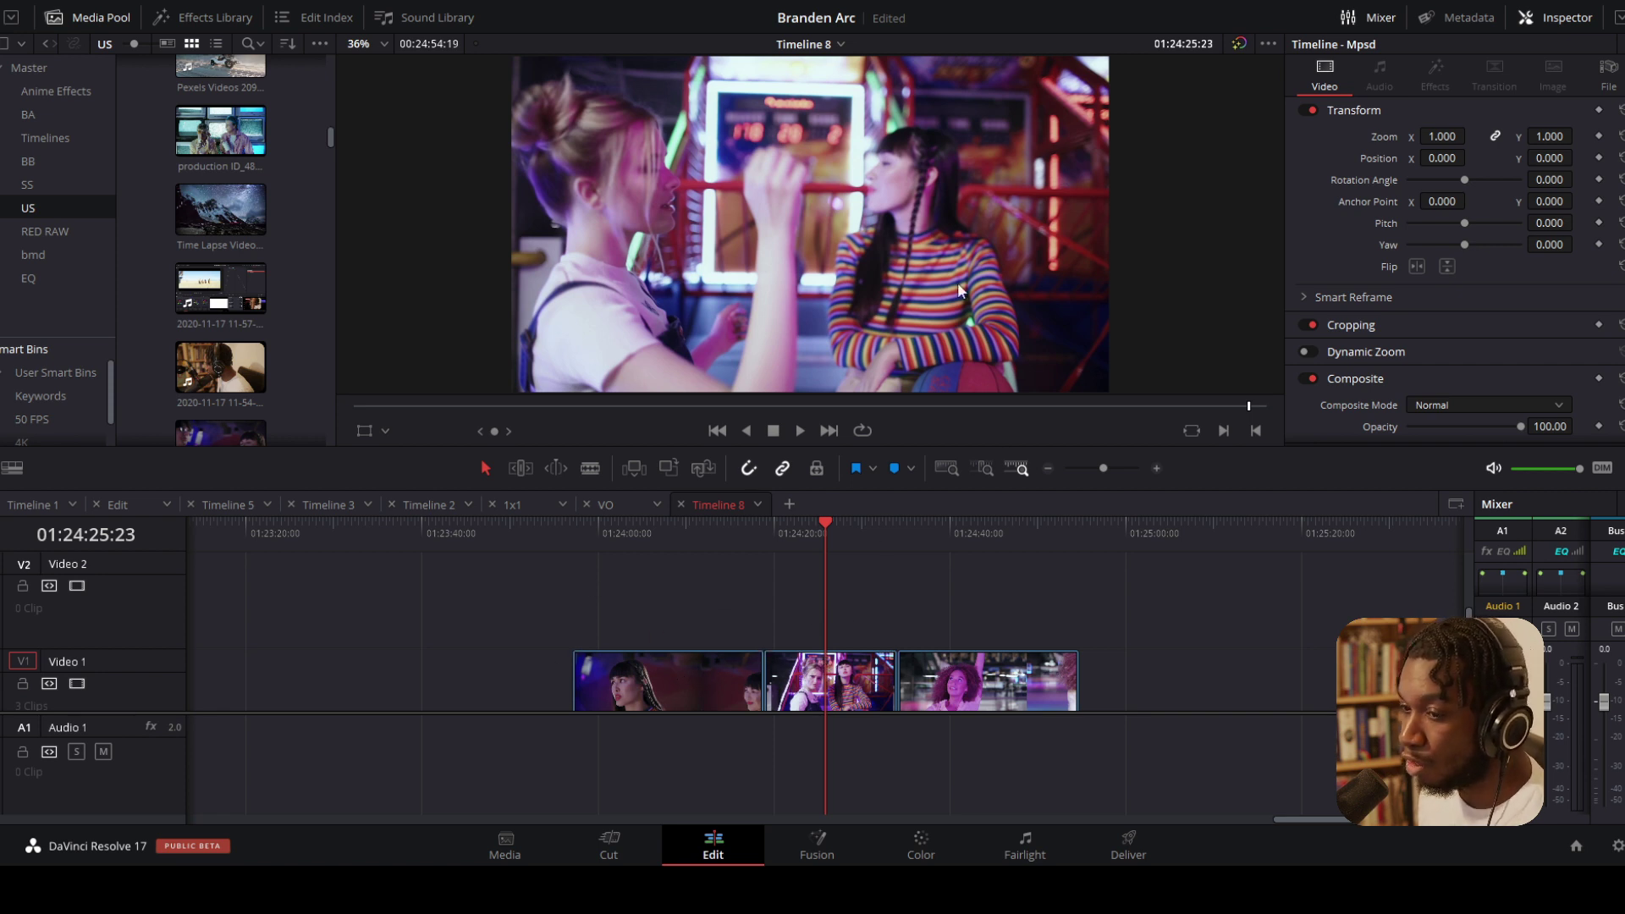
left_click(19, 474)
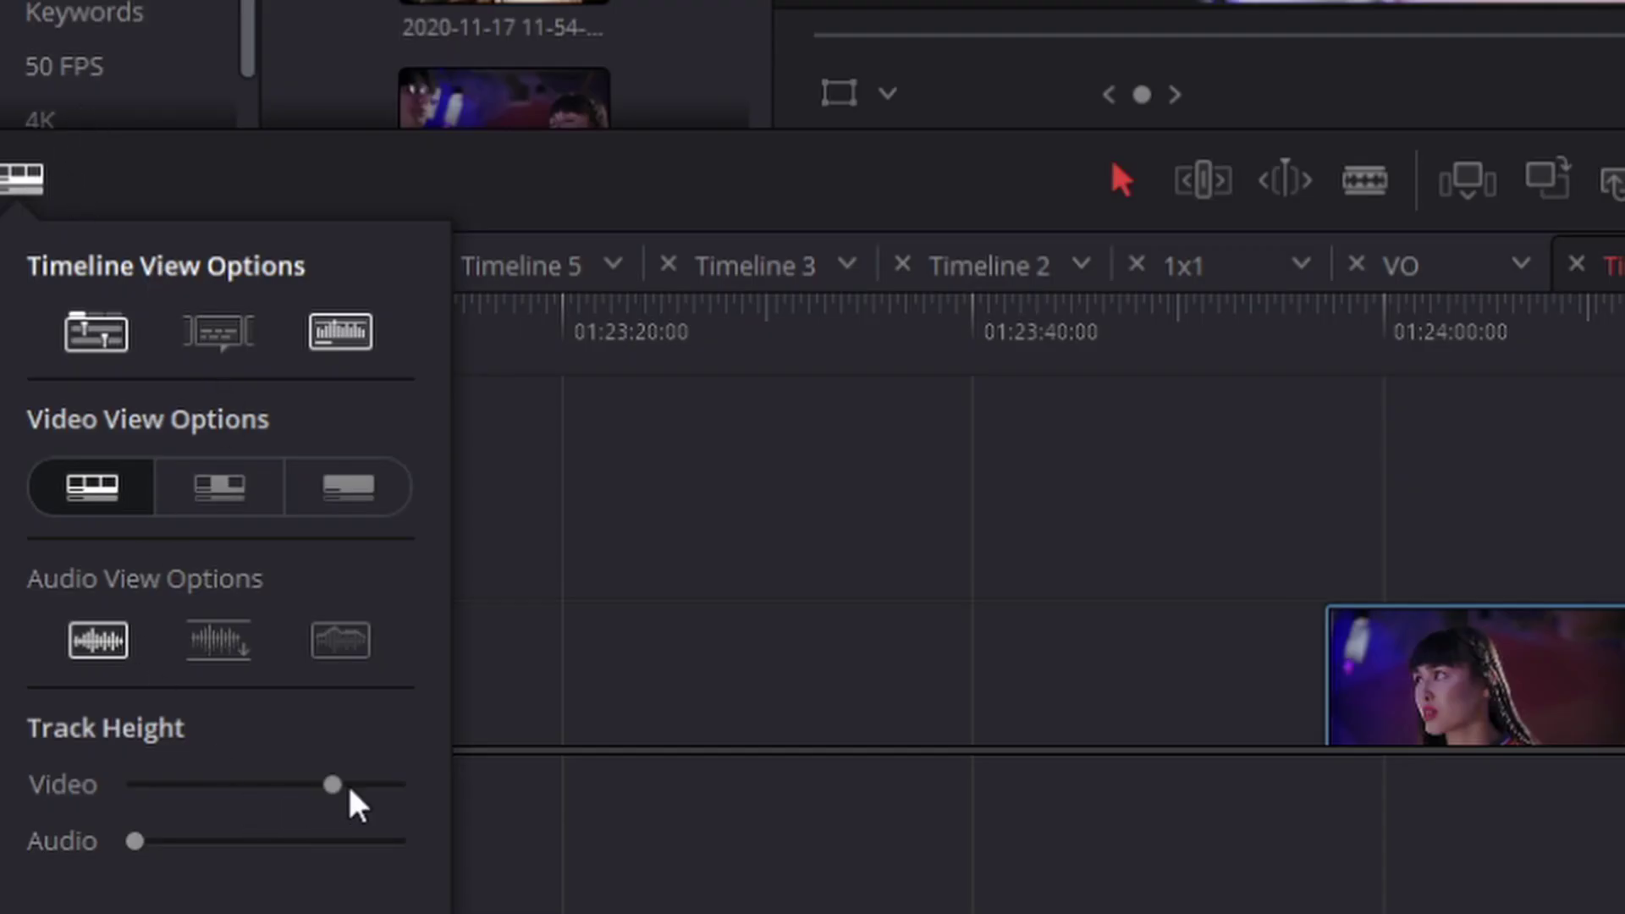
mouse_move(335, 787)
left_mouse_down()
mouse_move(163, 788)
mouse_move(369, 787)
mouse_move(317, 787)
mouse_move(348, 787)
left_mouse_up()
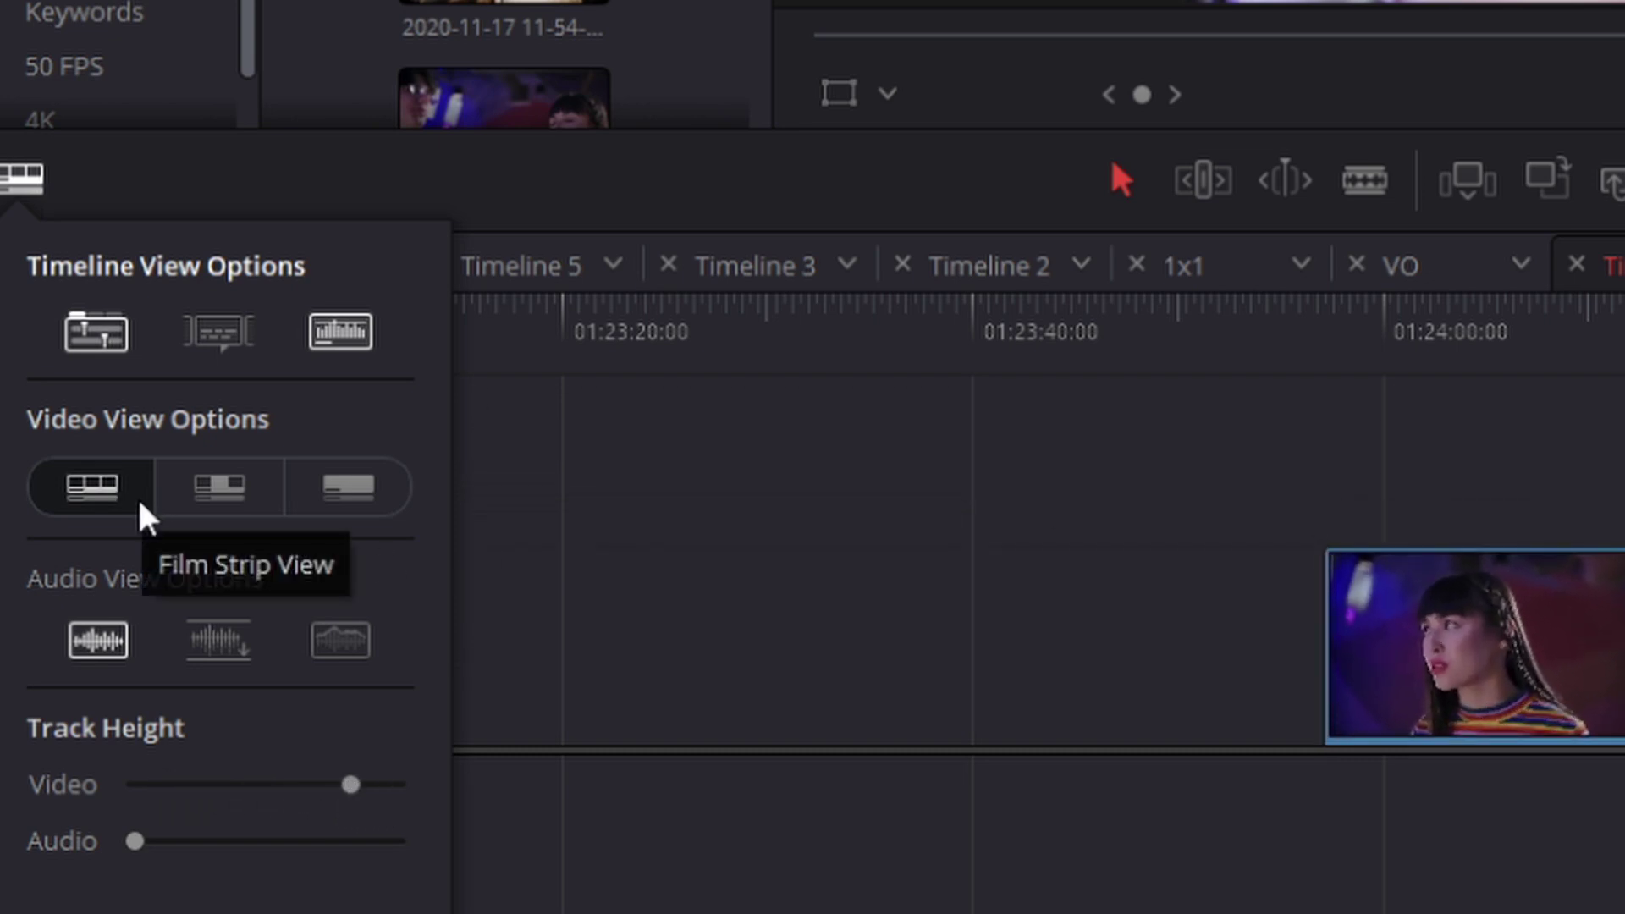
Try displaying the video clips as plain blocks and in Thumbnail View, and play part of the third clip
left_click(379, 507)
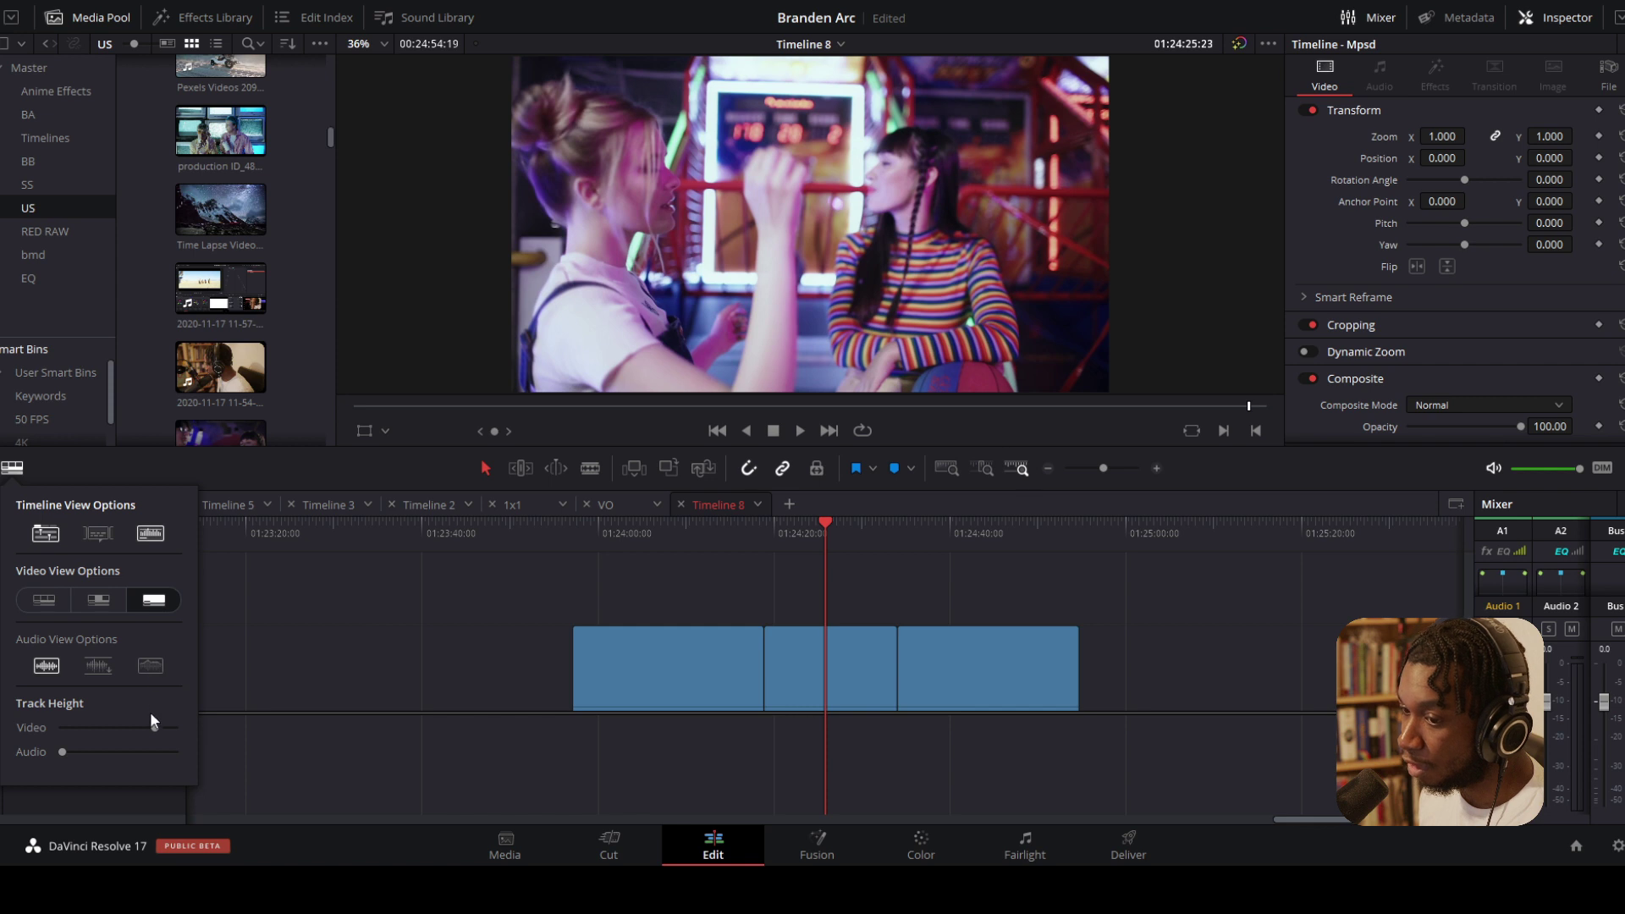
mouse_move(155, 729)
left_mouse_down()
mouse_move(69, 724)
mouse_move(154, 726)
left_mouse_up()
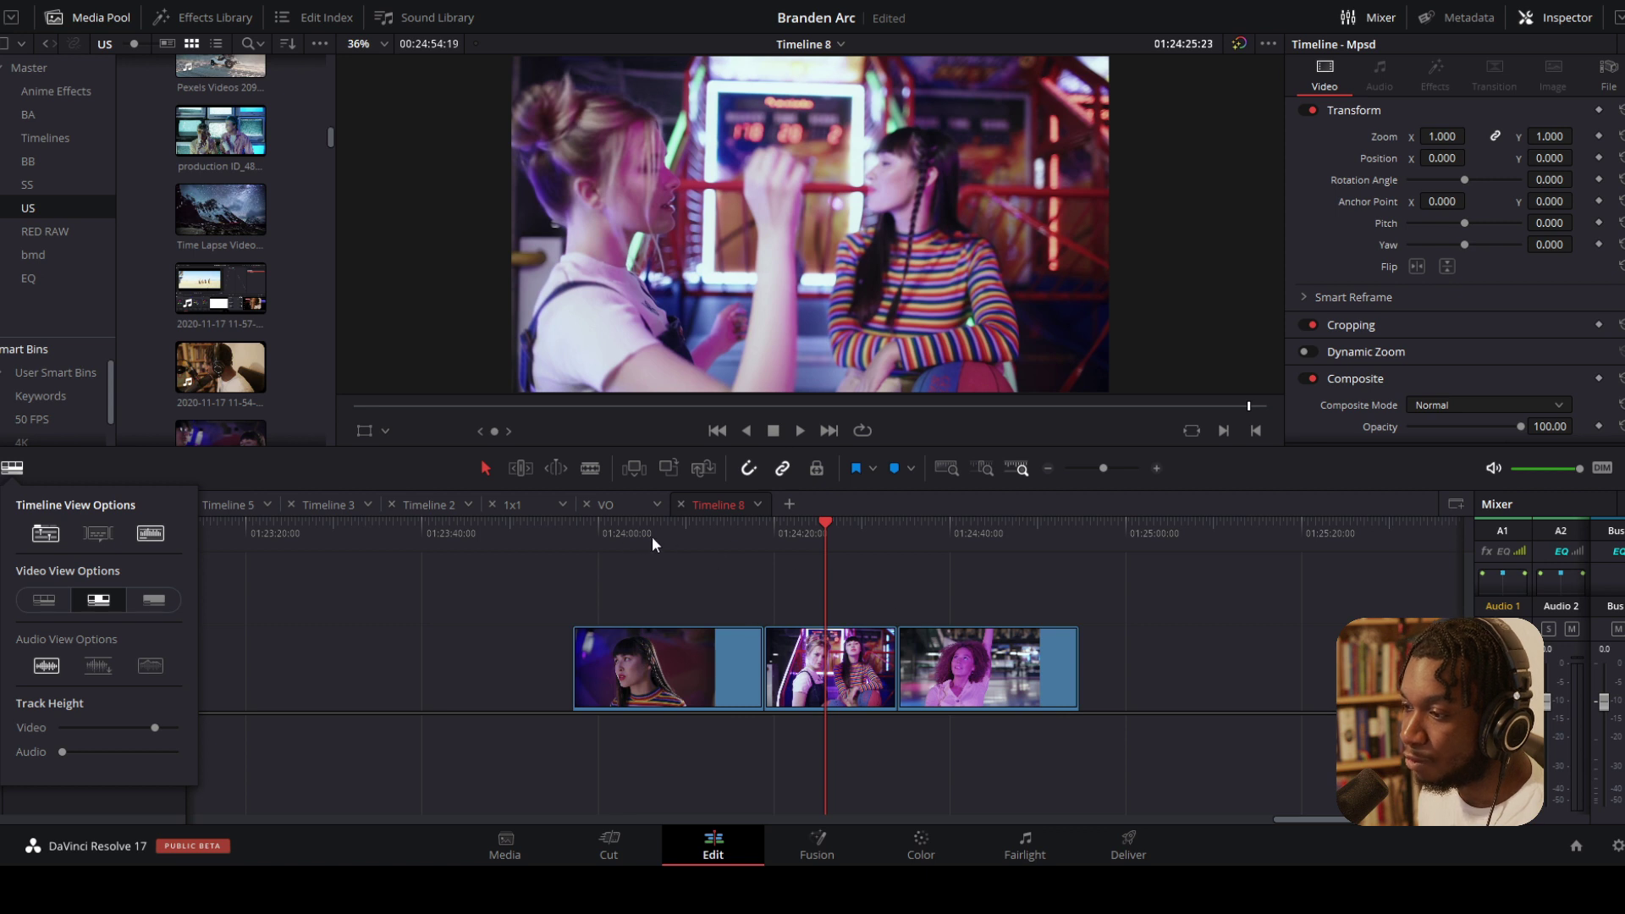
left_click_drag(813, 536, 959, 541)
key("space")
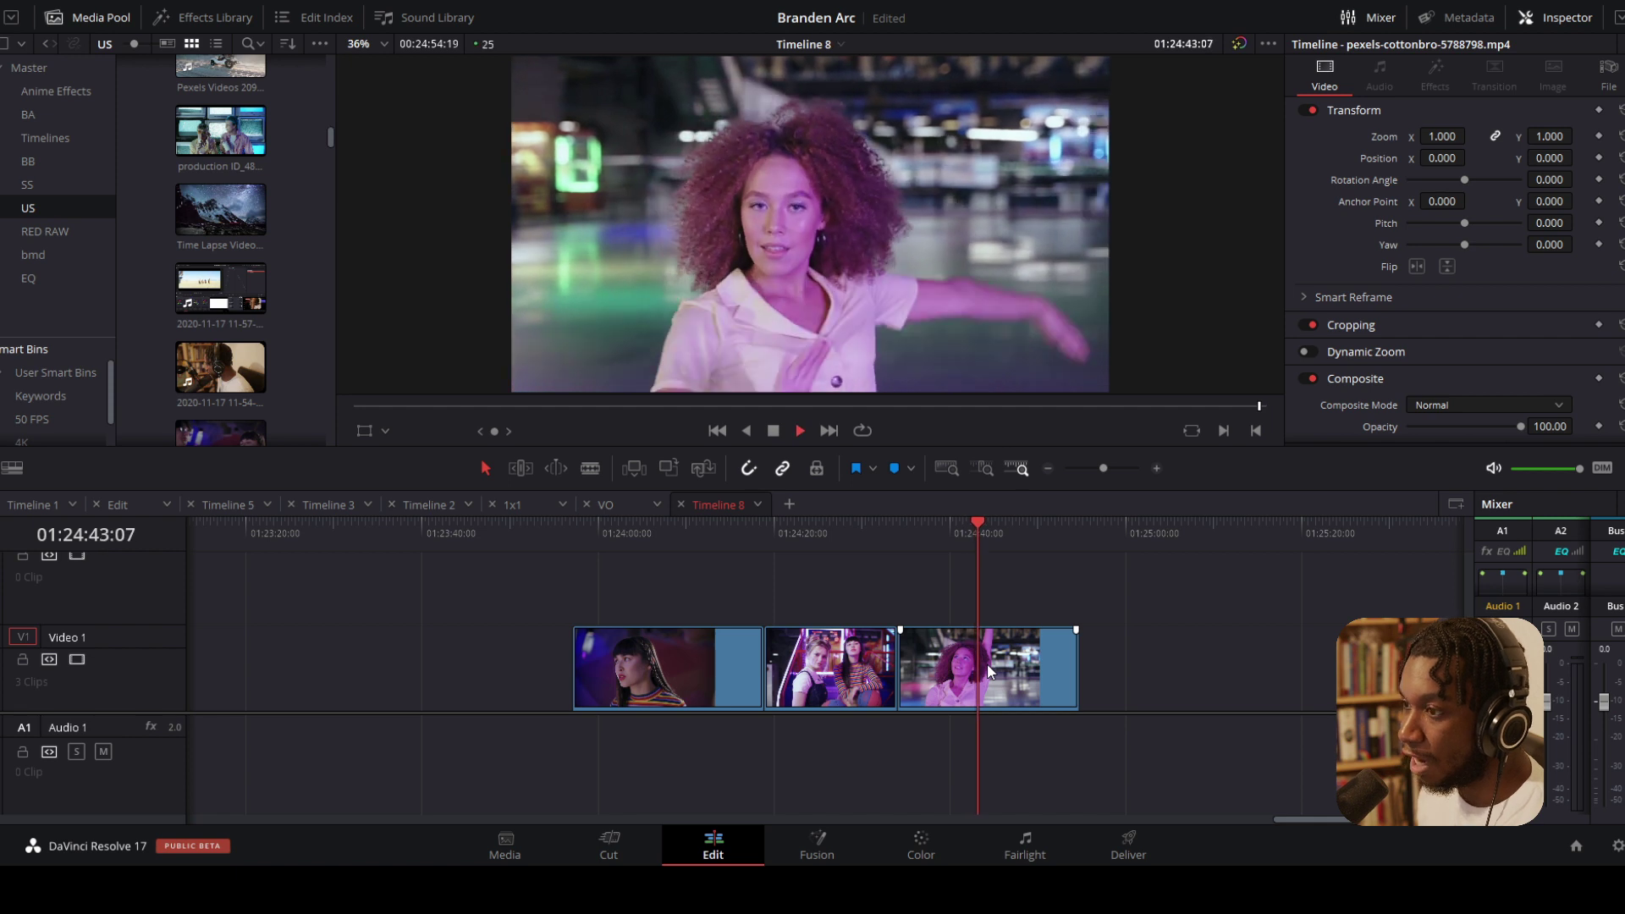
key("space")
Show continuous filmstrip thumbnails on the video clips and play parts of the first and middle clips
left_click(18, 467)
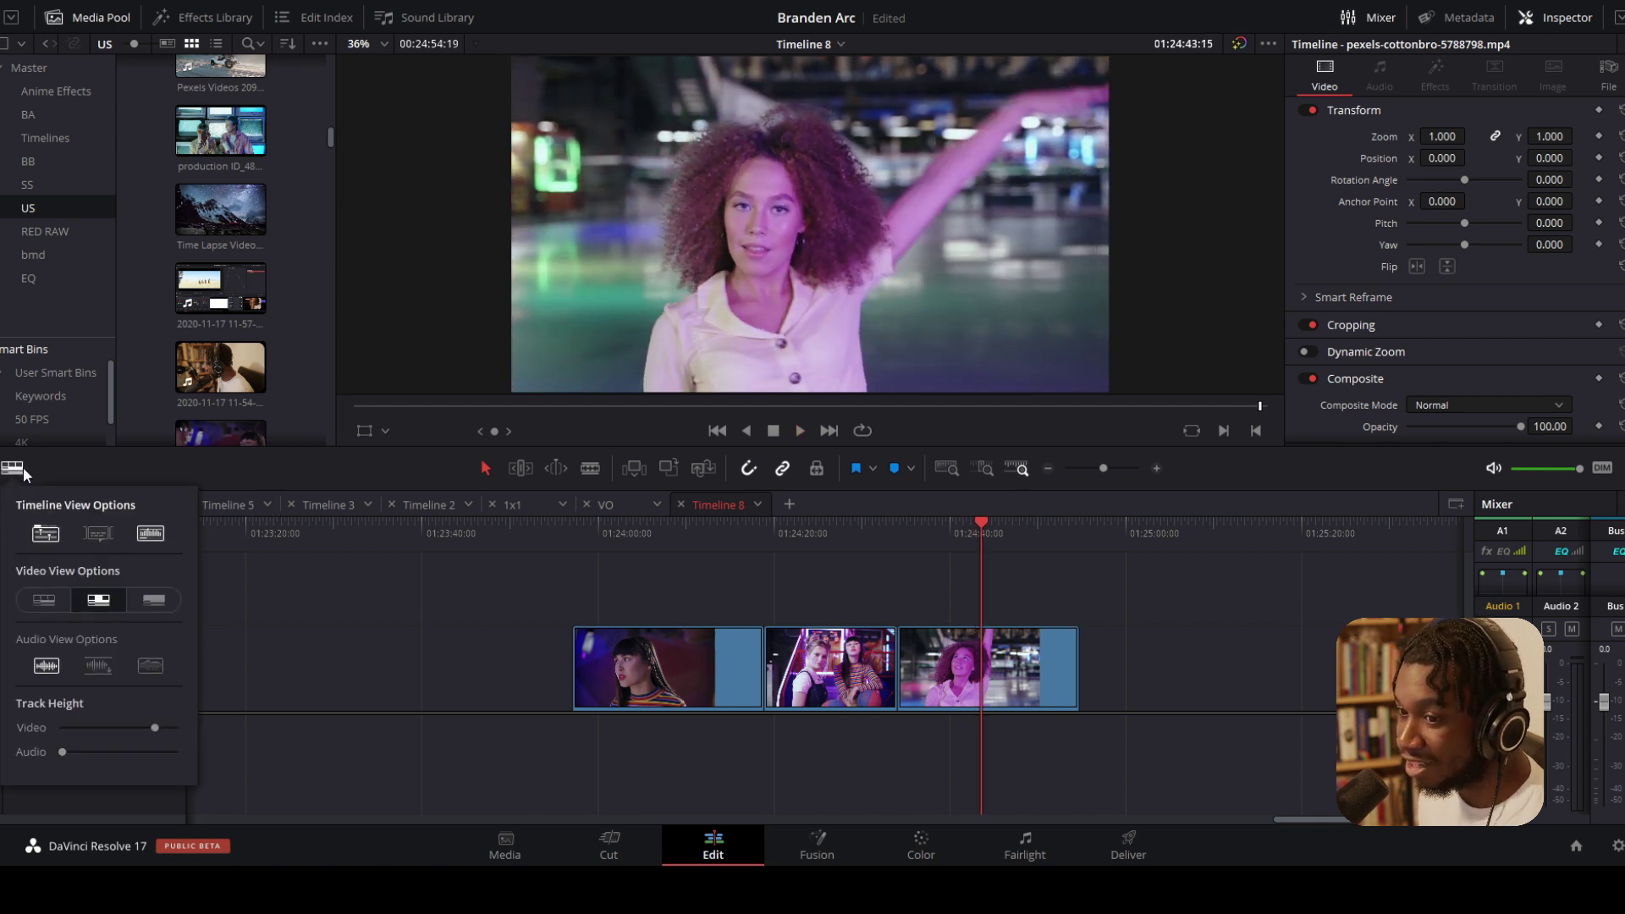
left_click(45, 597)
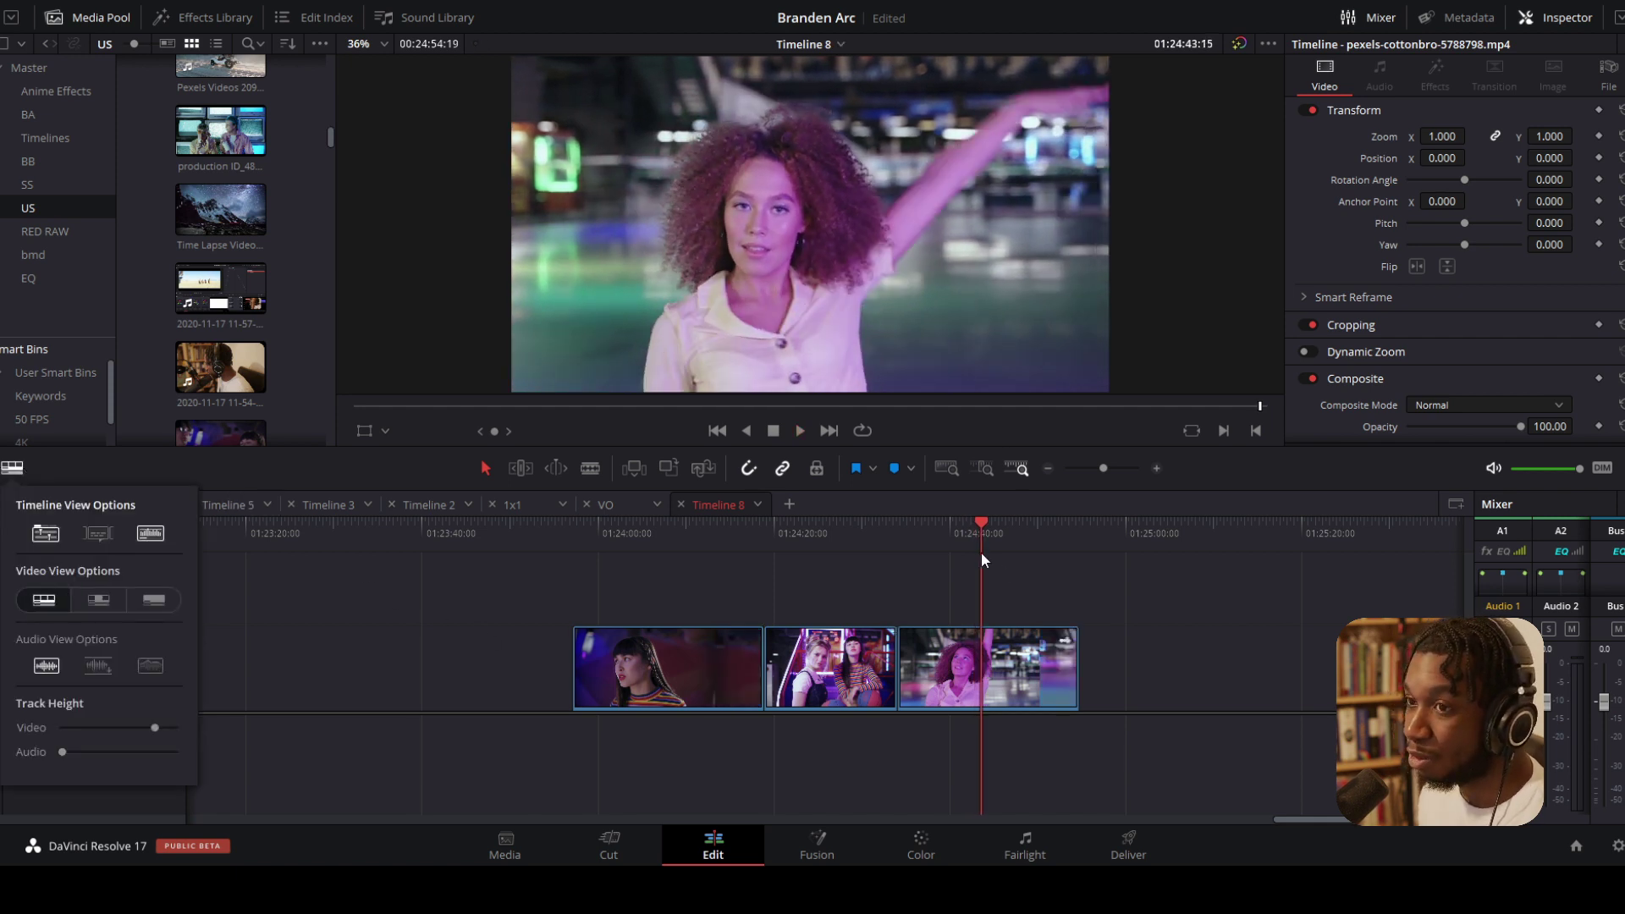
left_click_drag(985, 539, 996, 538)
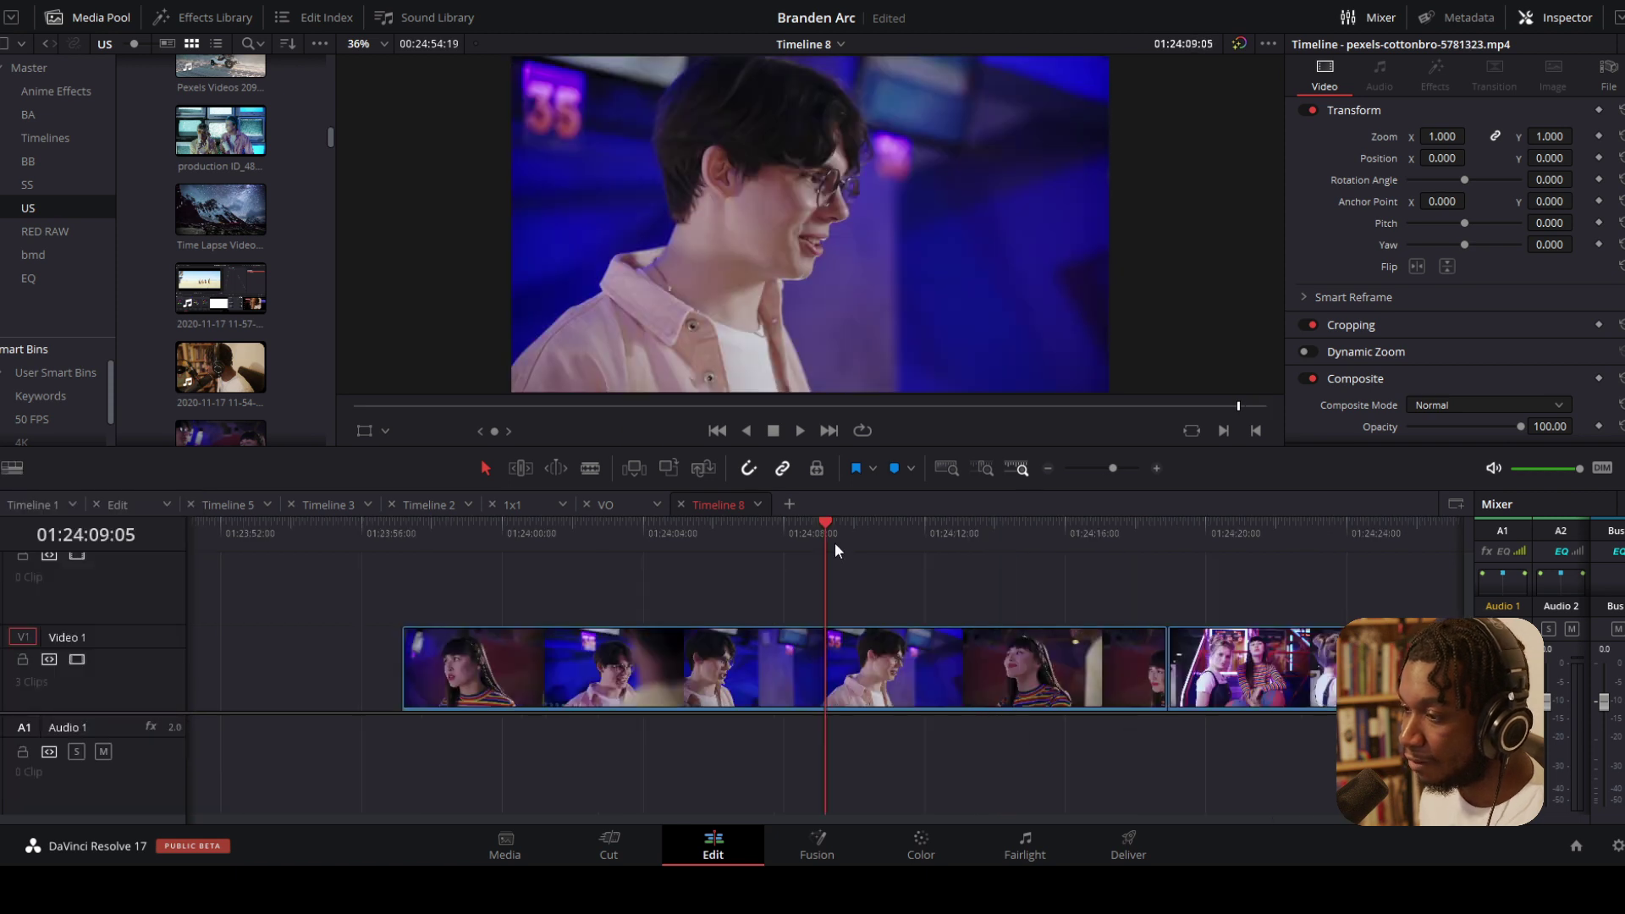
left_click_drag(834, 544, 920, 546)
key("space")
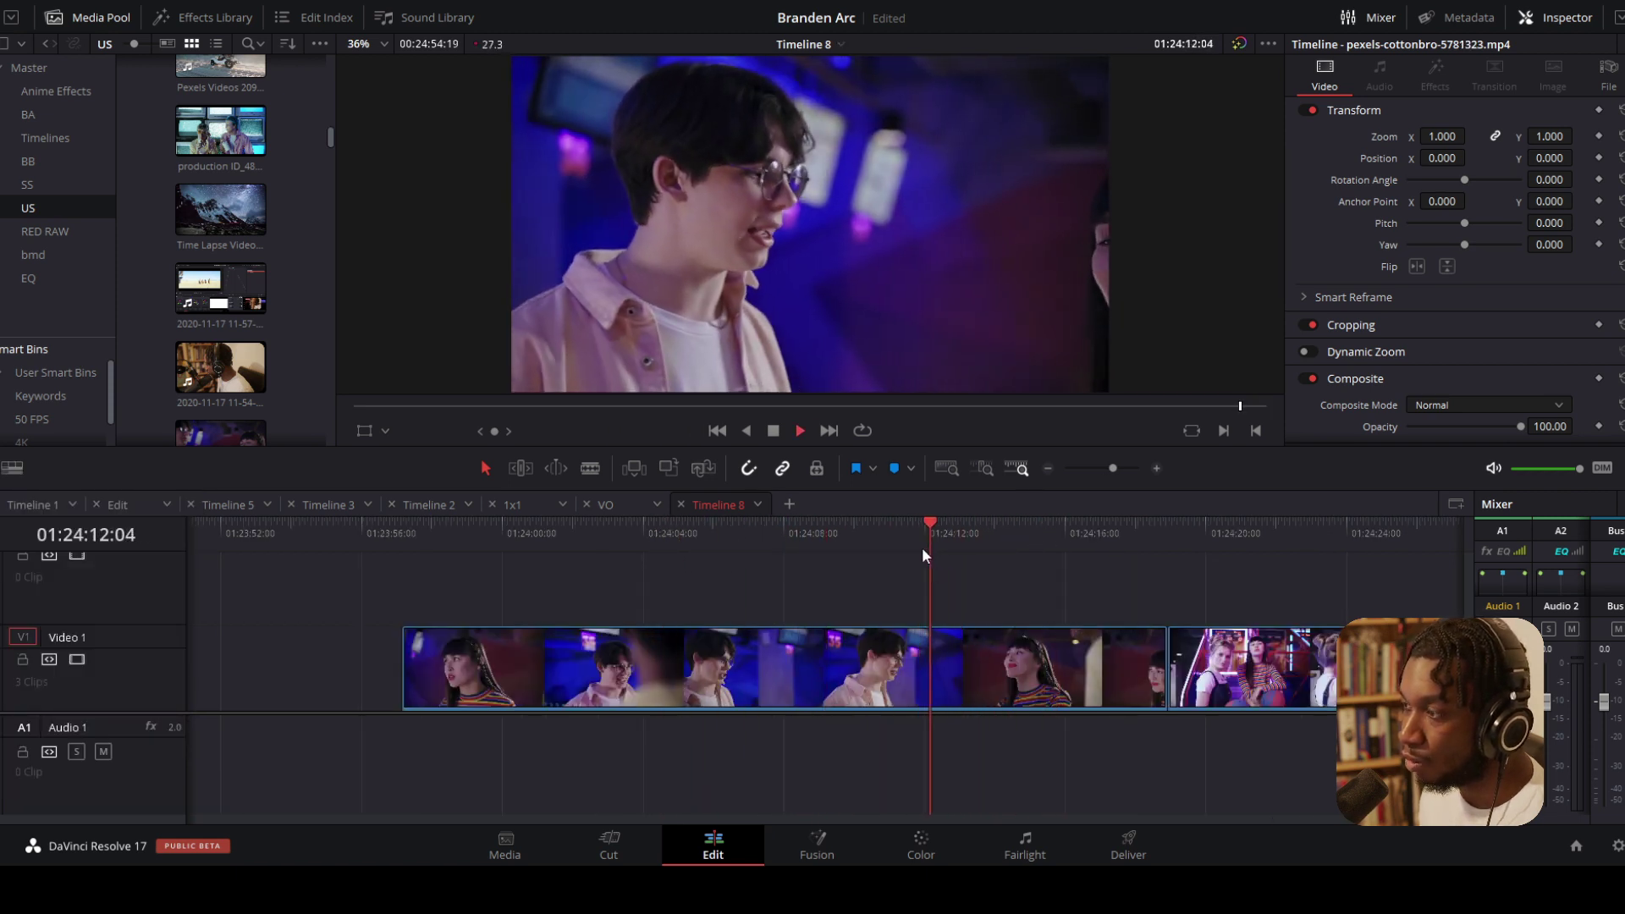
left_click(1261, 526)
left_click_drag(1171, 561, 790, 570)
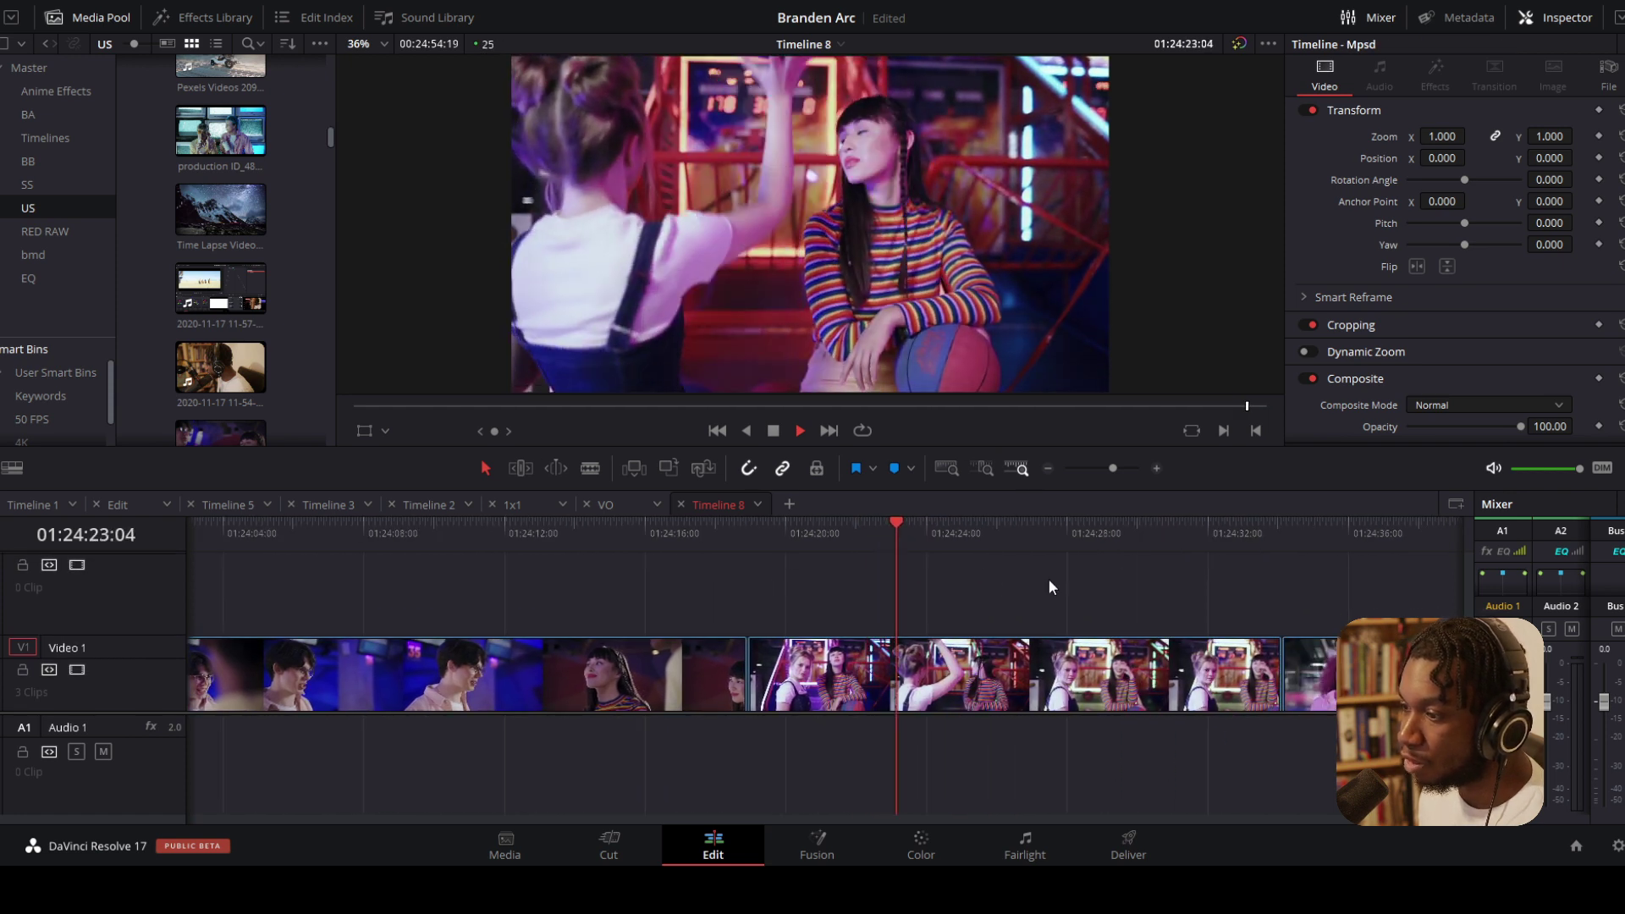
key("space")
Check the stacked timeline option, view the VO and 1x1 timelines, and return to Timeline 8
left_click(14, 469)
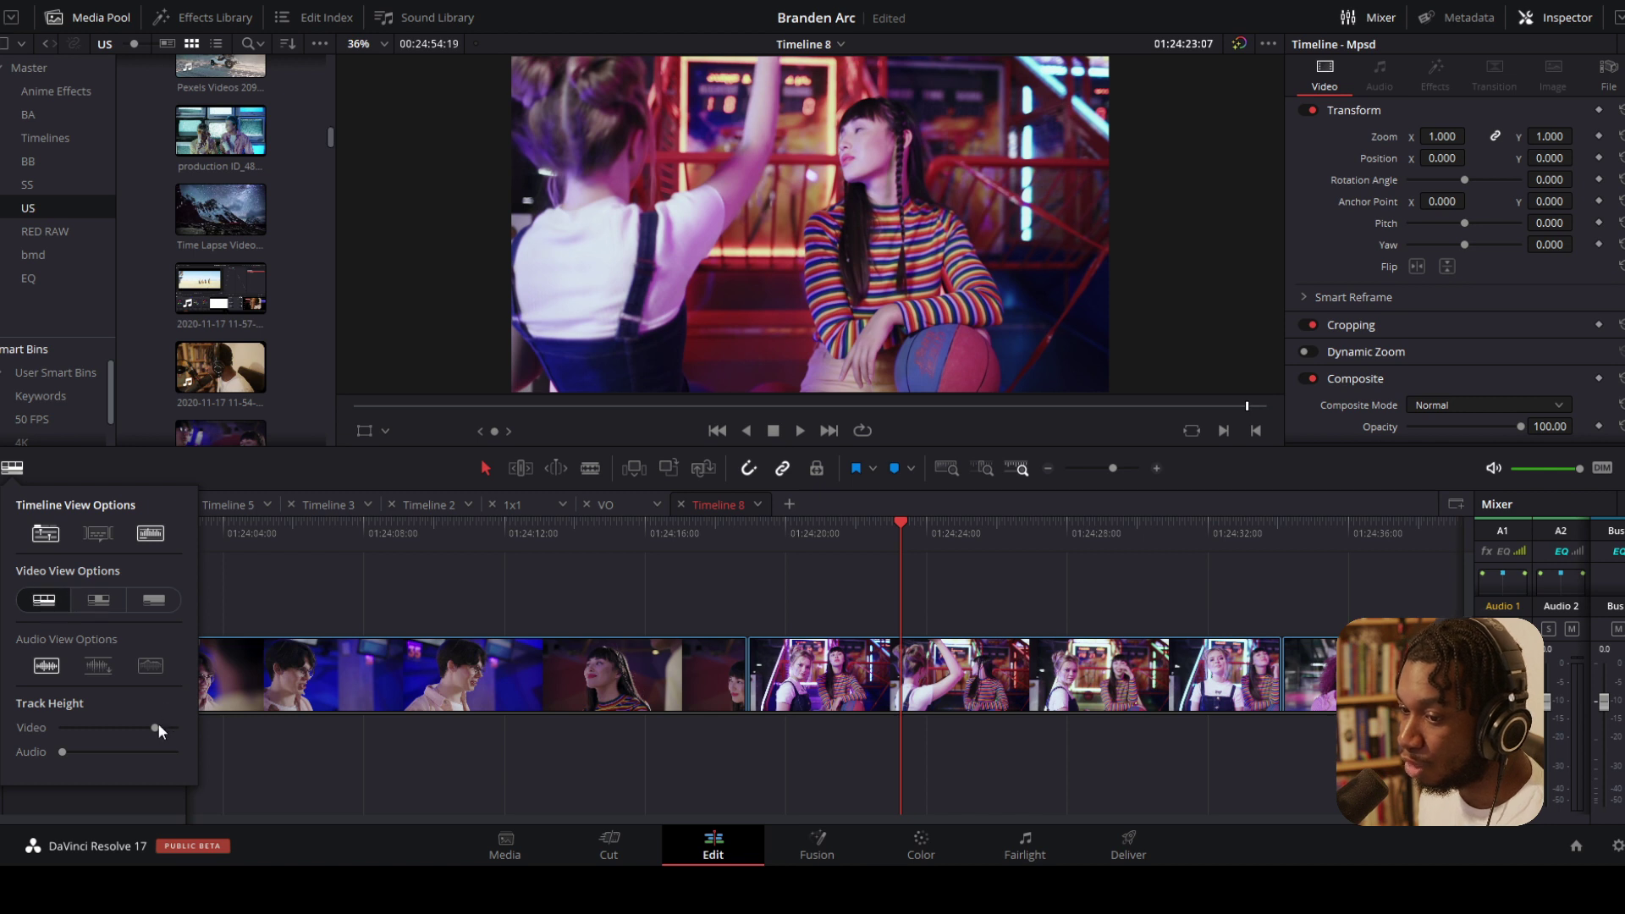
left_click(42, 535)
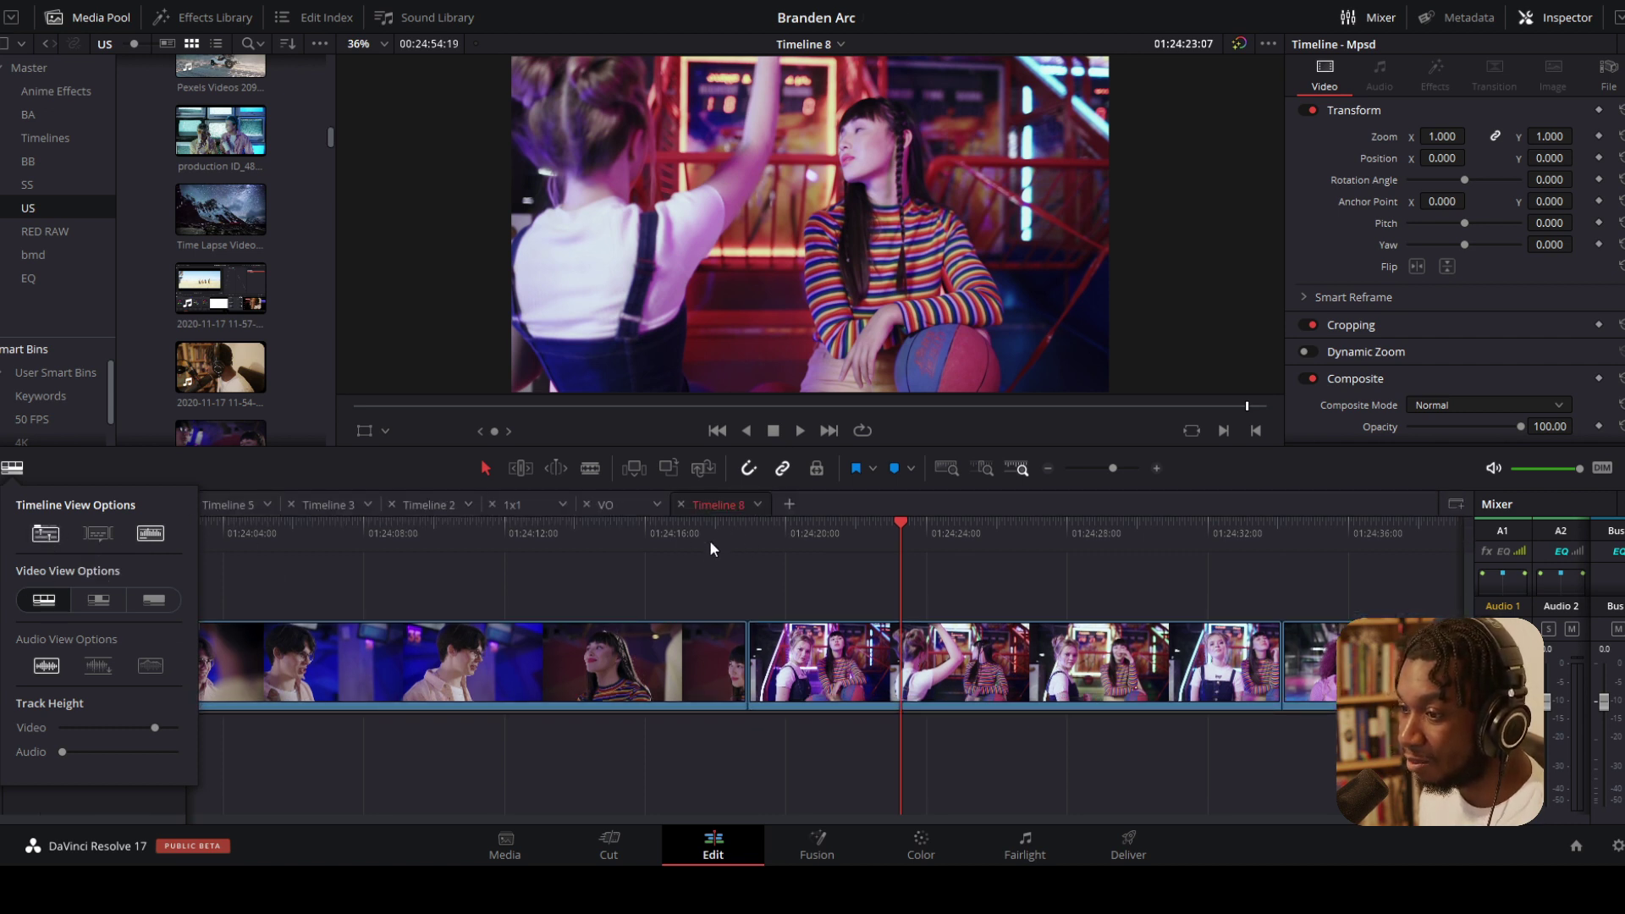
left_click(625, 506)
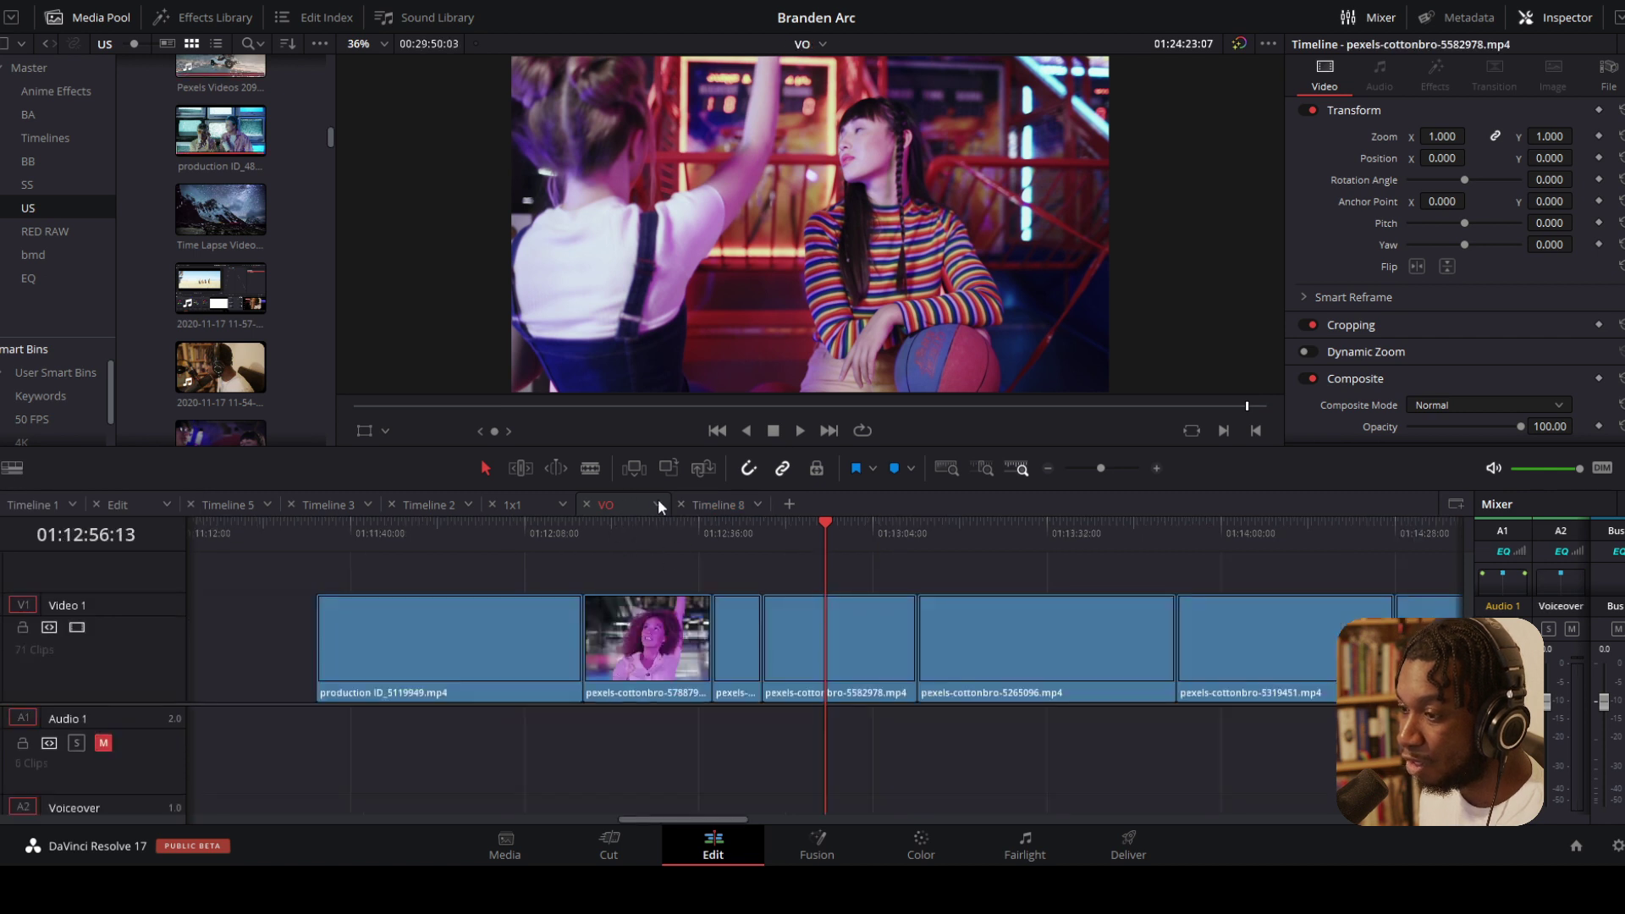
left_click(723, 505)
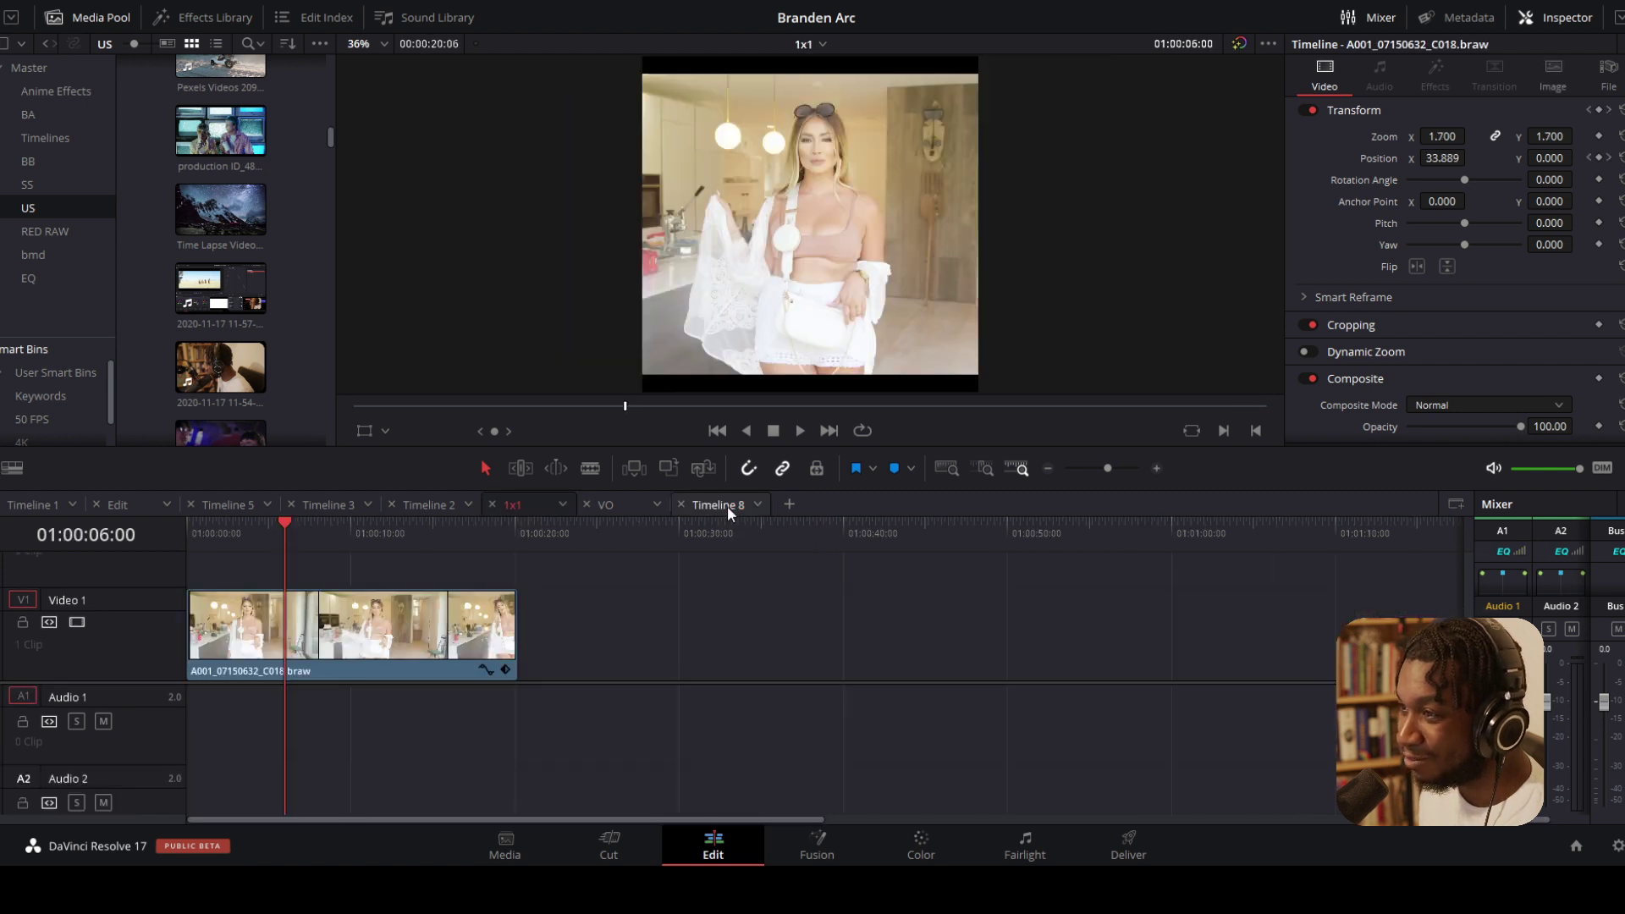
left_click(729, 504)
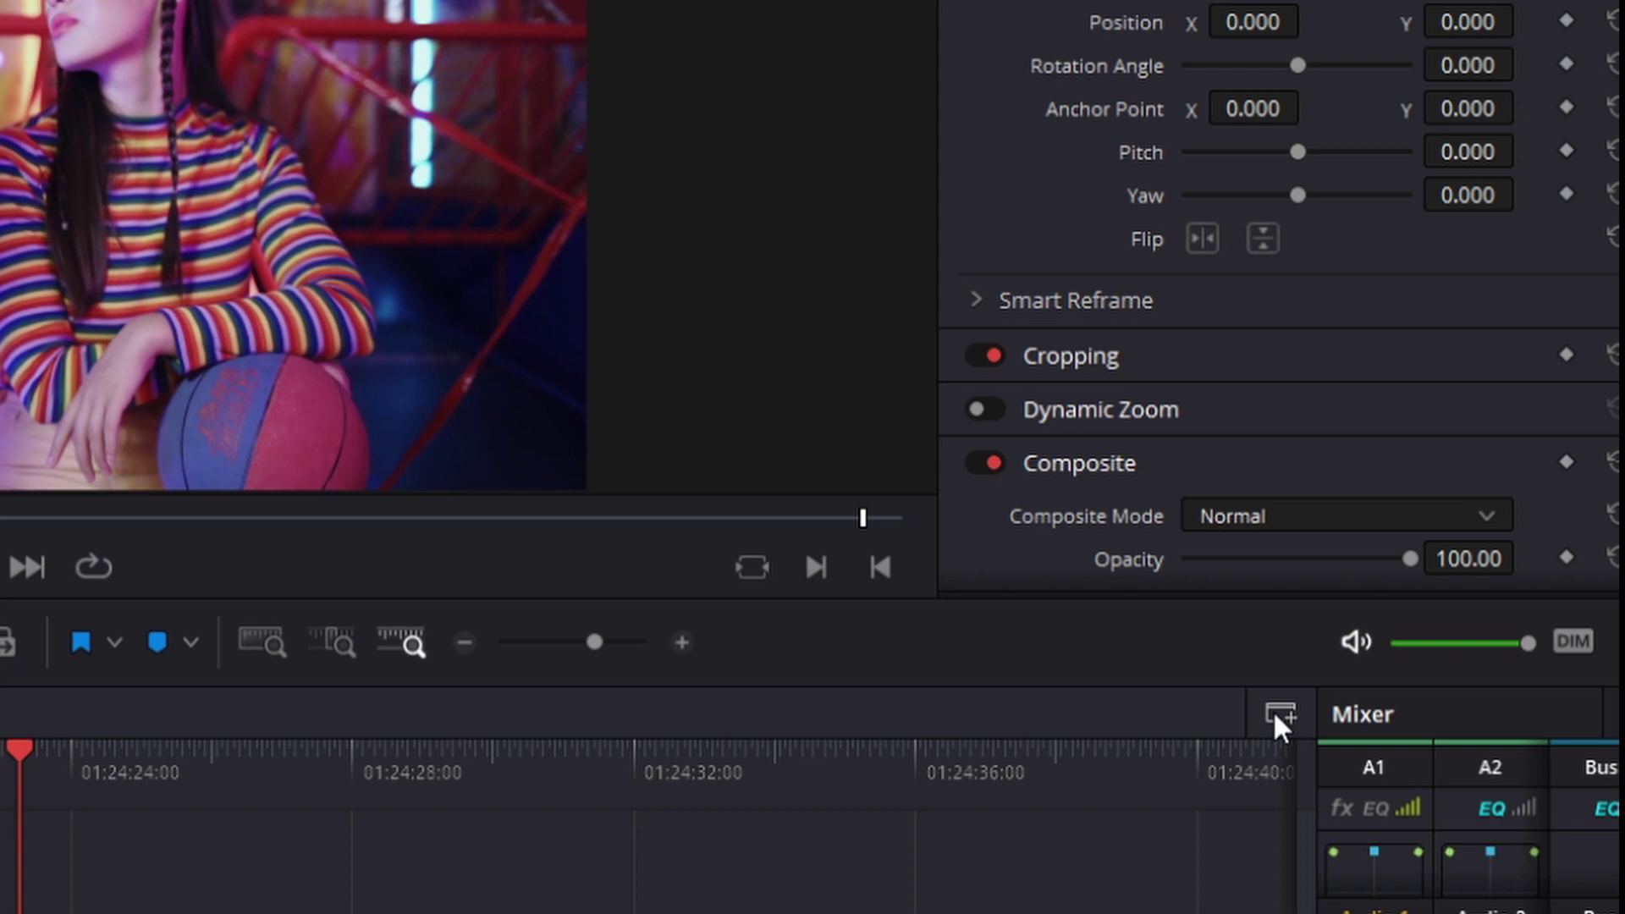
Stack two extra empty timeline panels below Timeline 8 and look through the timelines available for them
left_click(1274, 713)
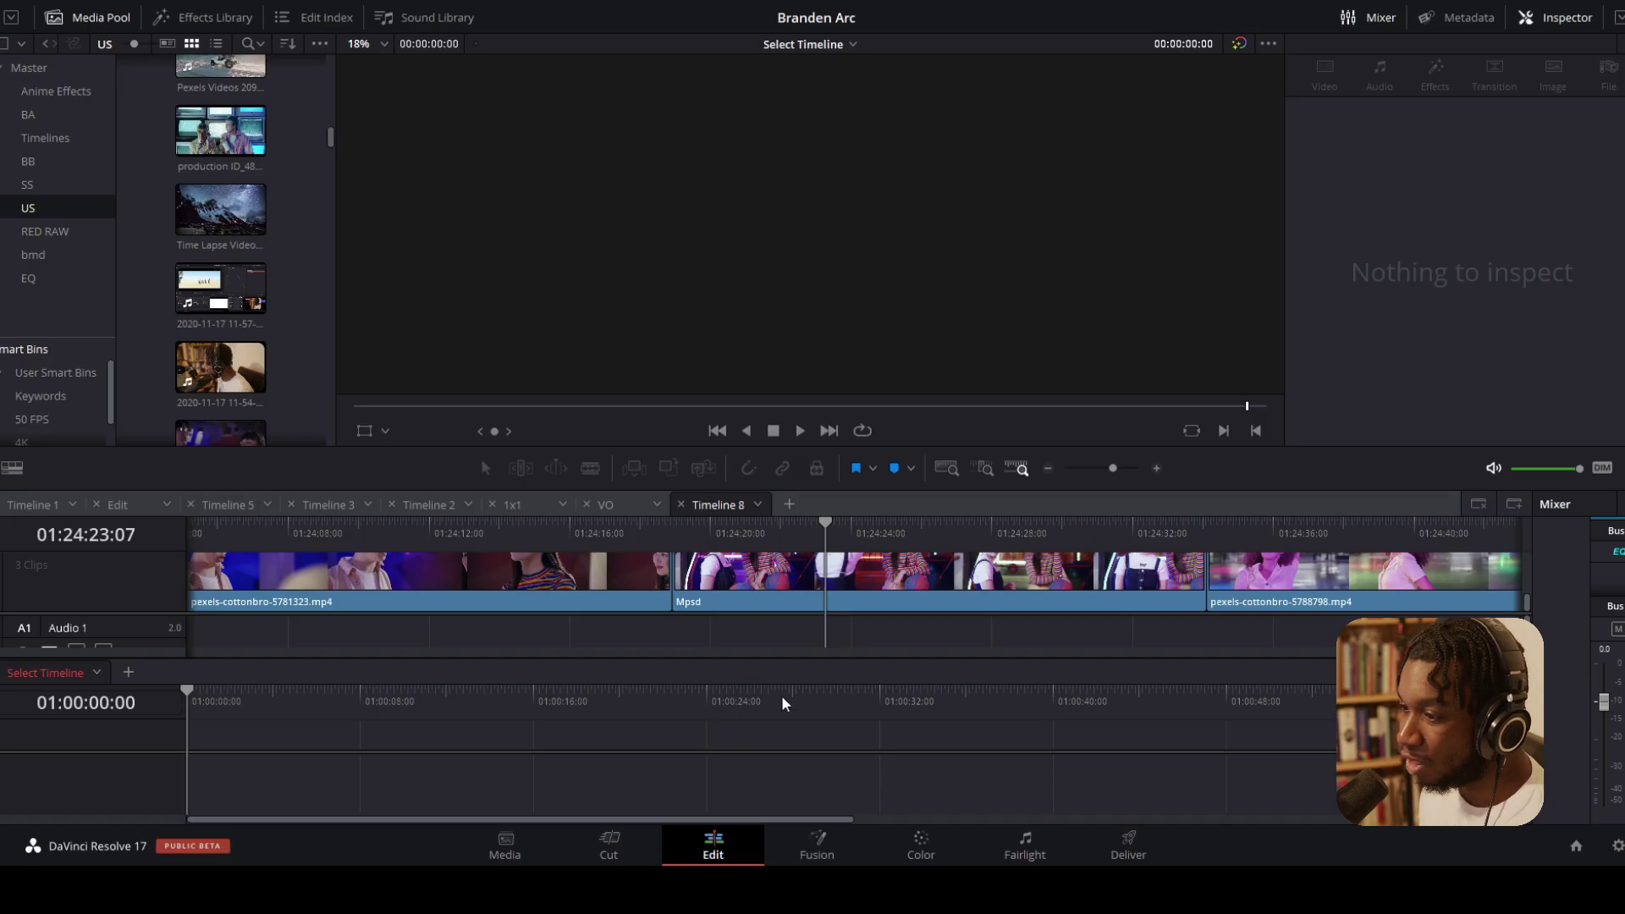
left_click(95, 672)
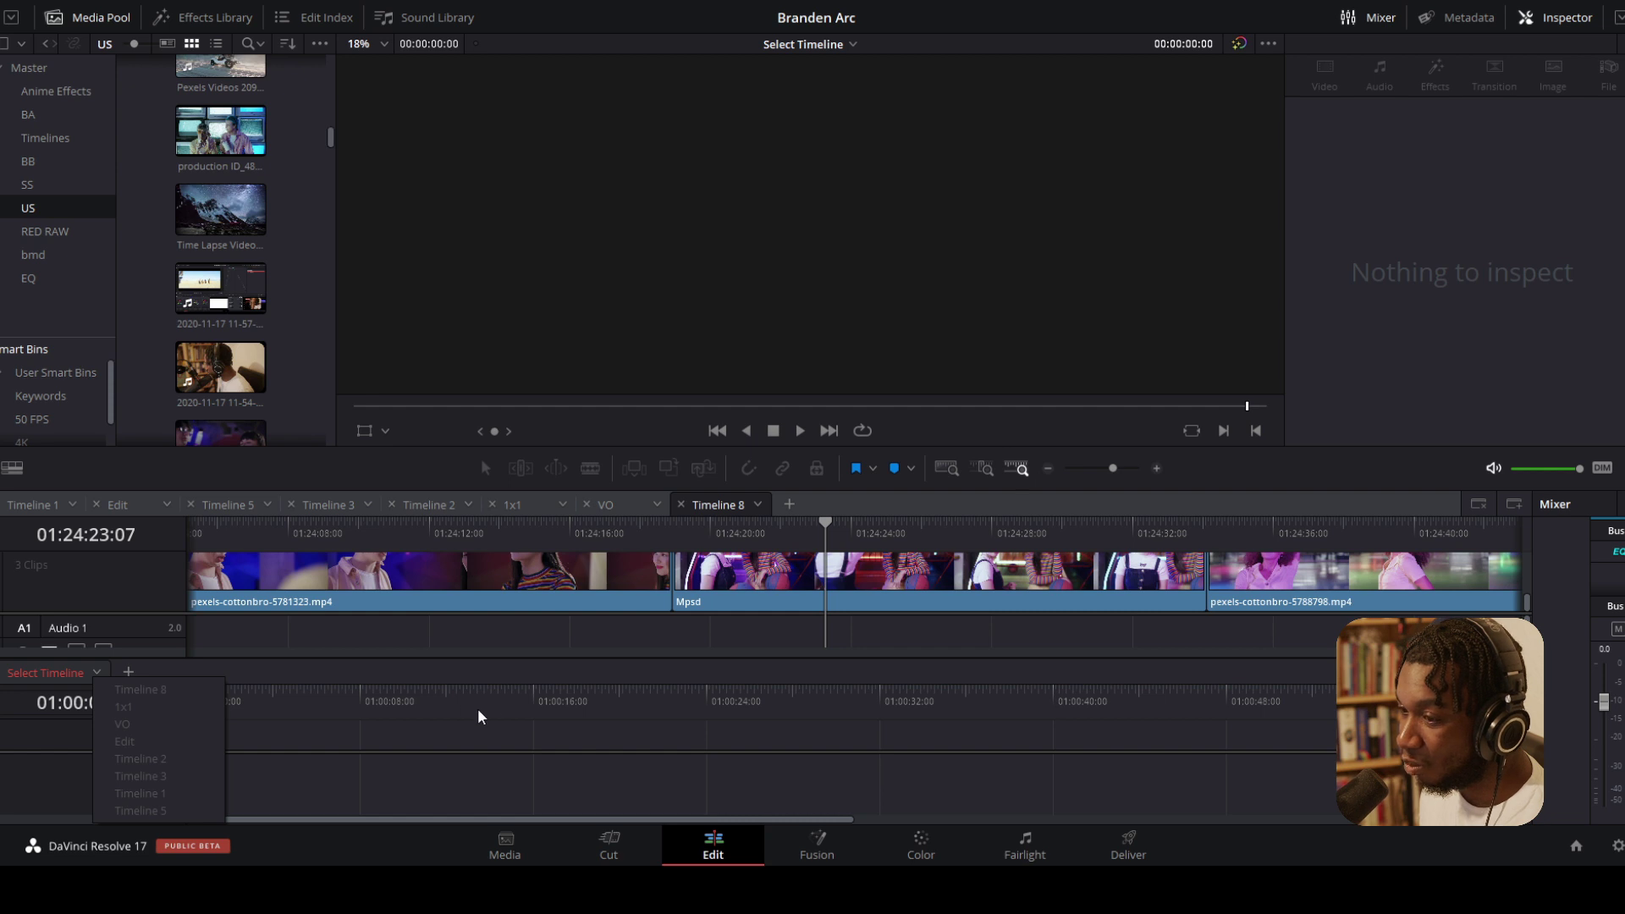
left_click(831, 518)
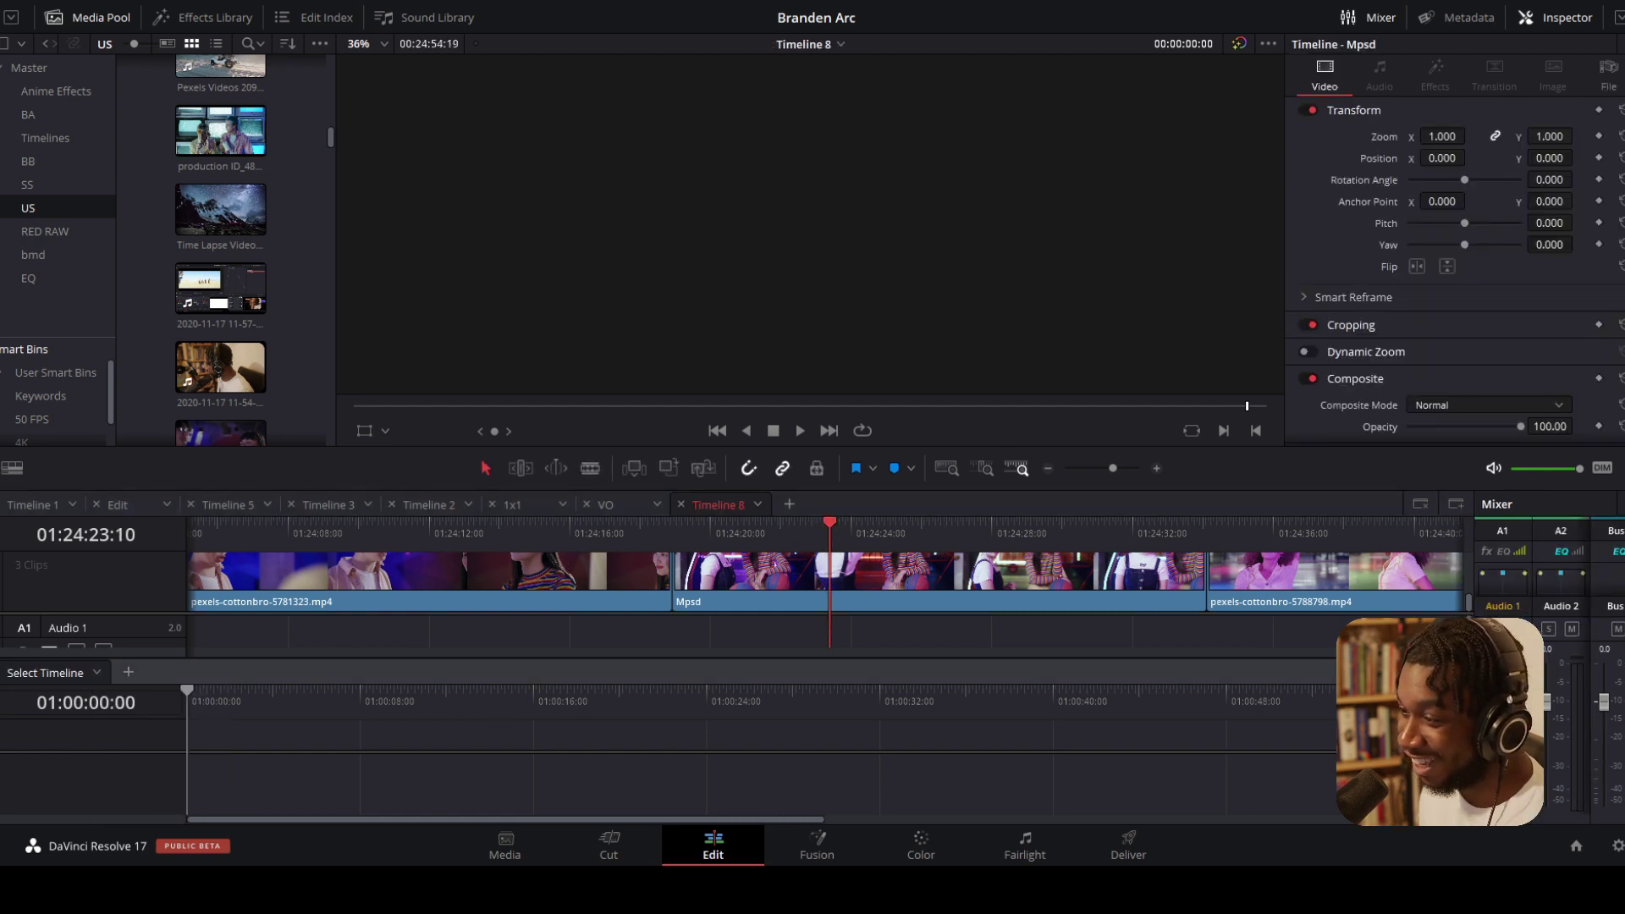
left_click(1454, 503)
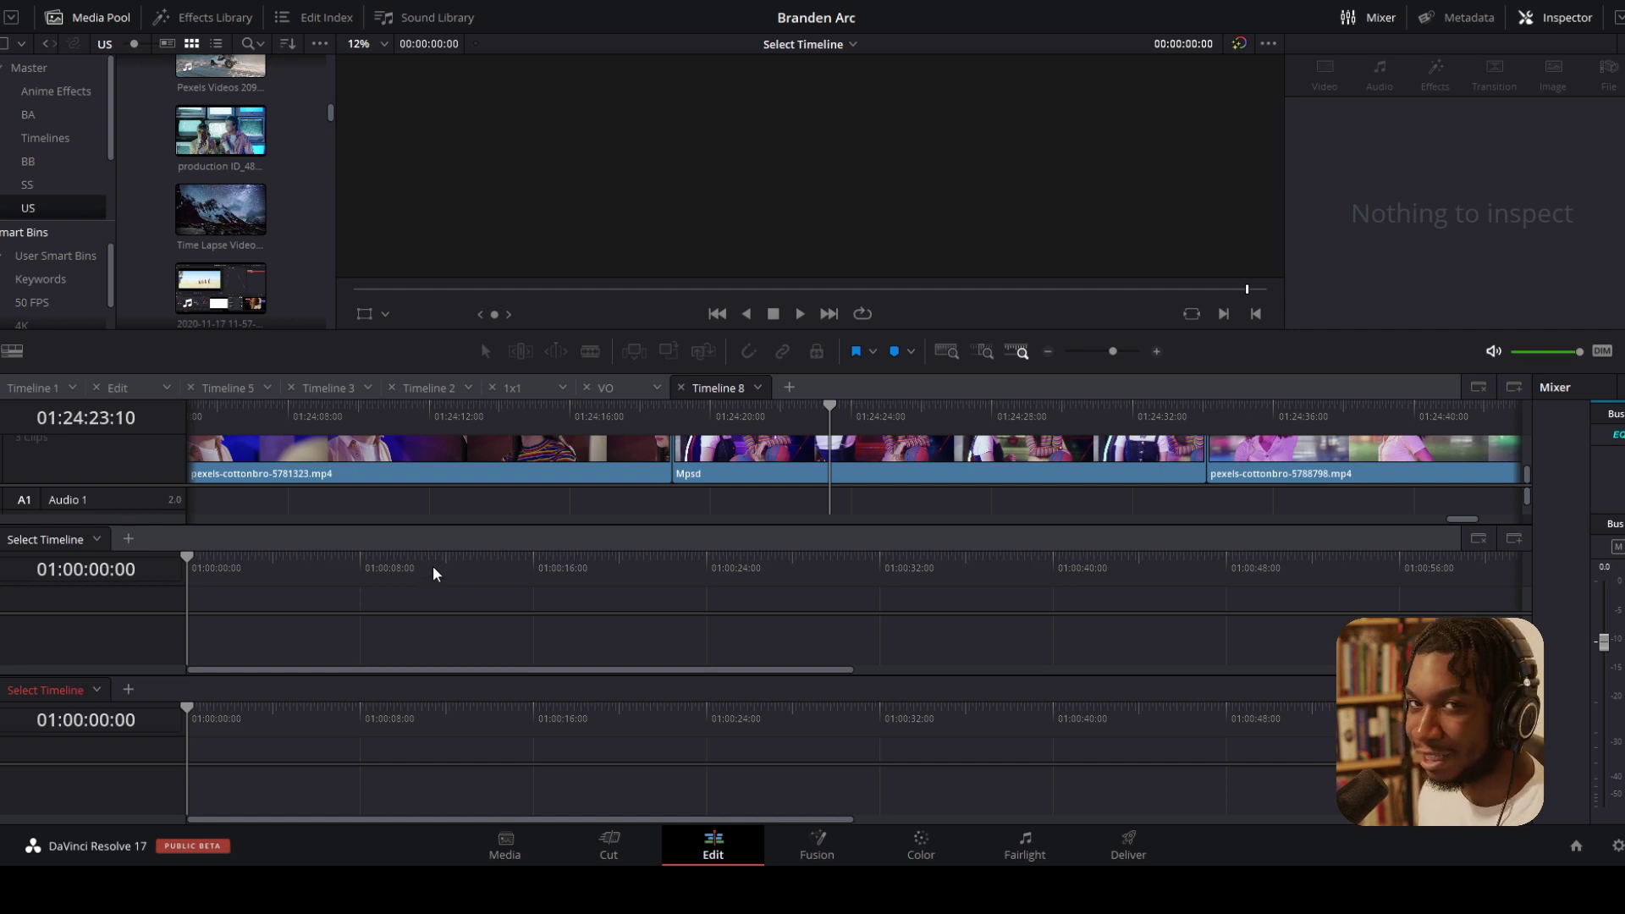
Close both extra timeline panels and lower the divider above the timeline to enlarge the viewer
left_click(1483, 544)
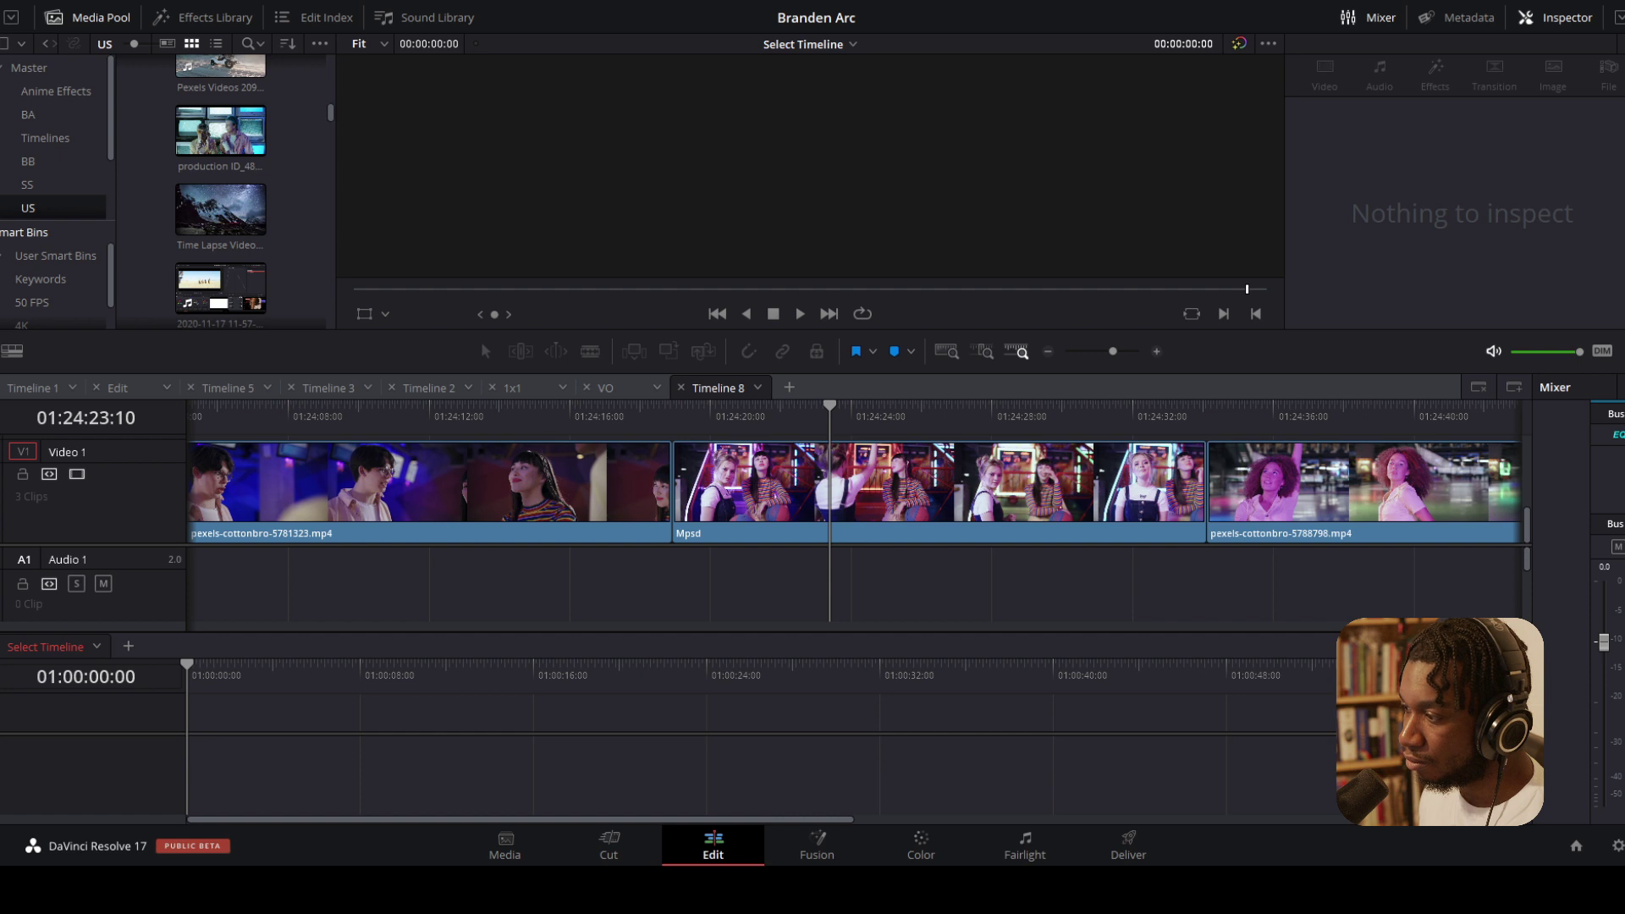
left_click(1480, 645)
left_click_drag(112, 331, 201, 461)
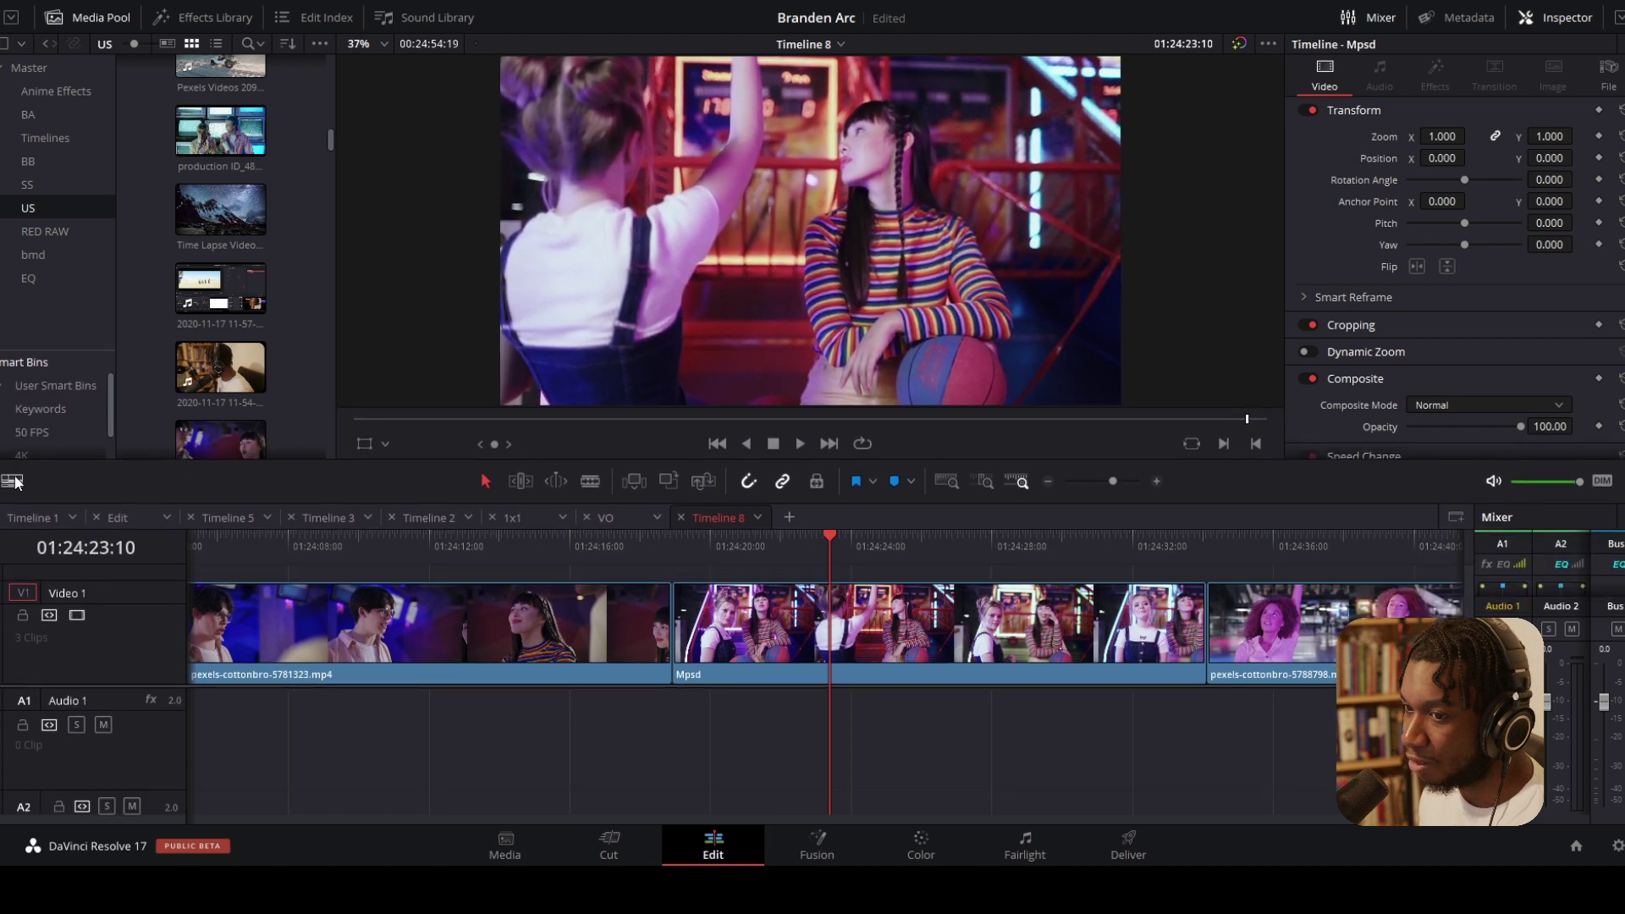
Place the playhead at 01:24:22:16 in the Mpsd clip and show that part of the timeline closer
left_click(440, 550)
left_click(800, 548)
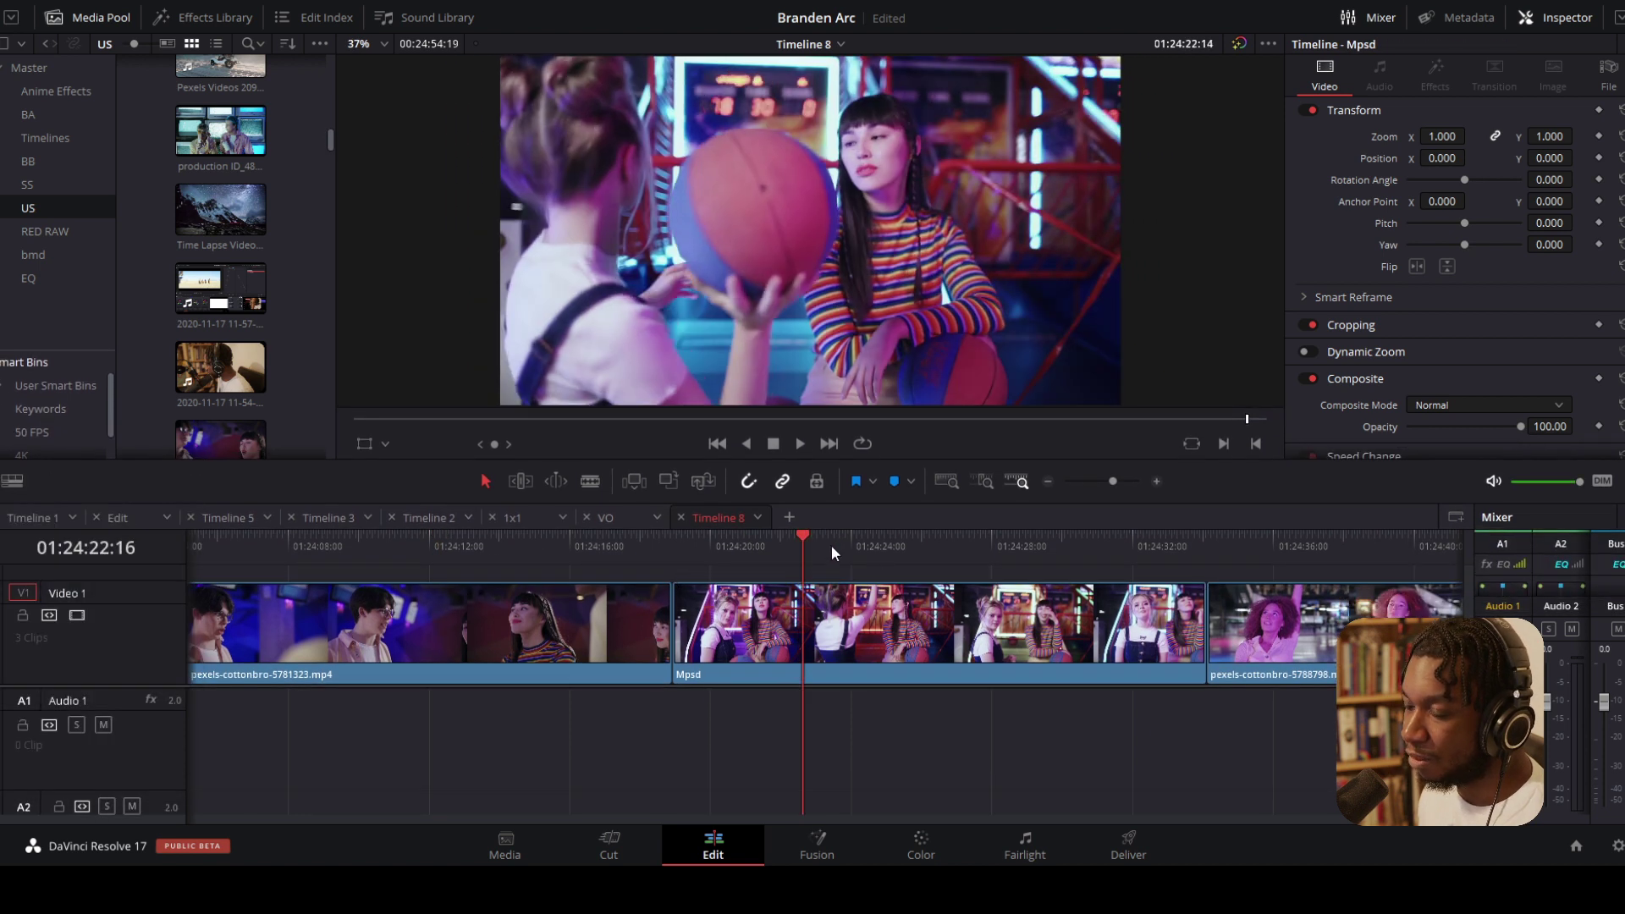
left_click_drag(825, 565, 554, 565)
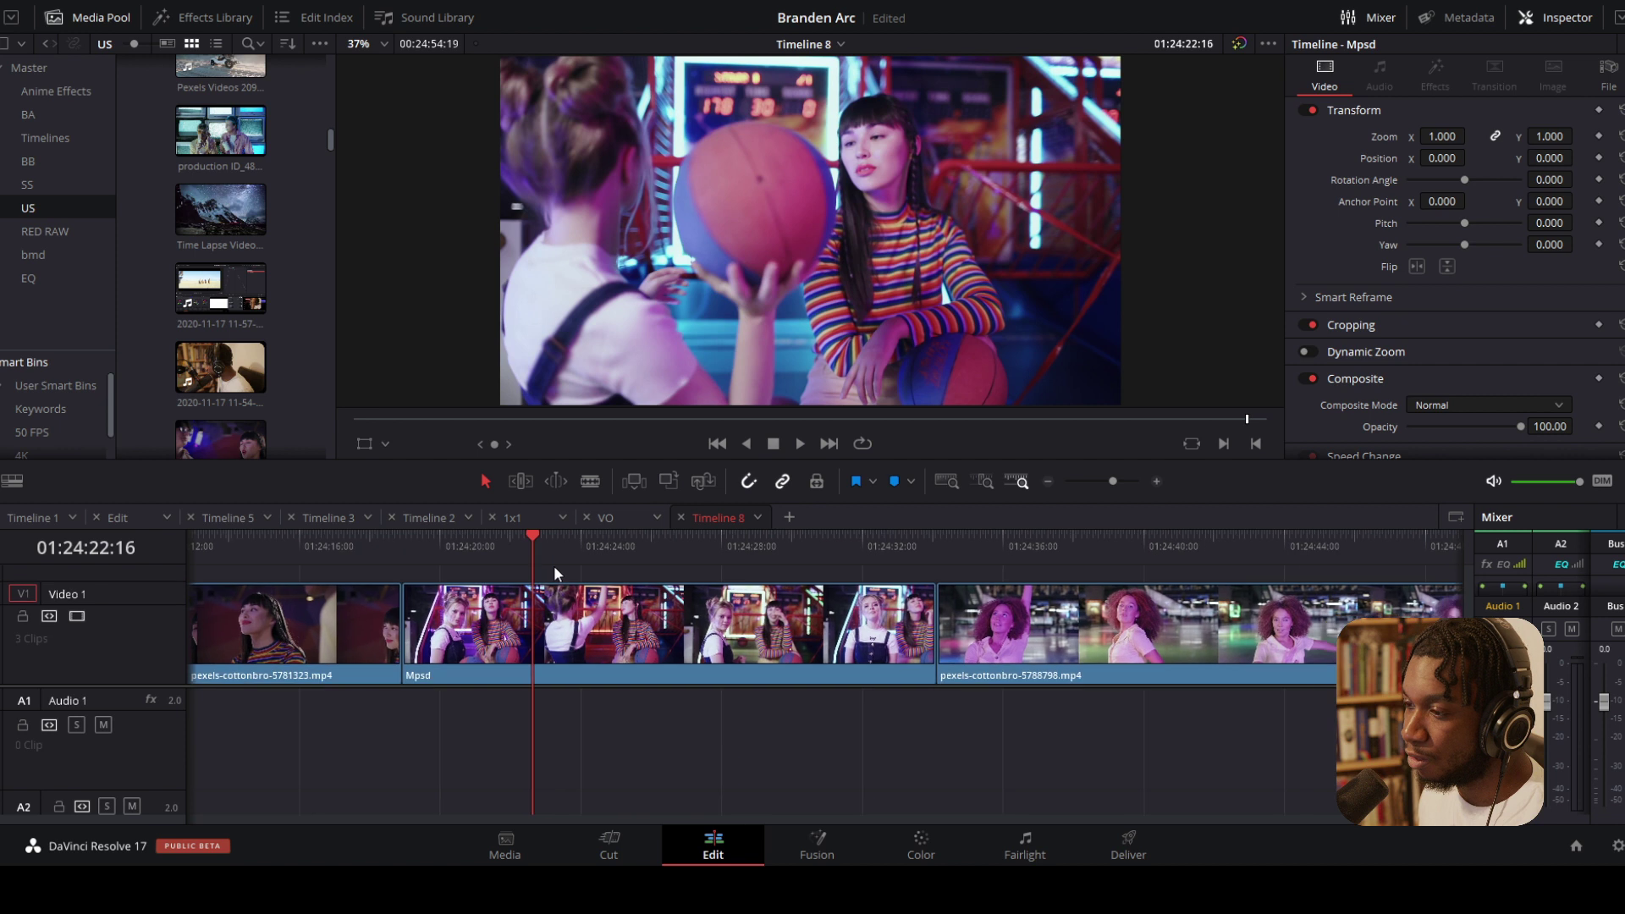
key("ctrl+equal")
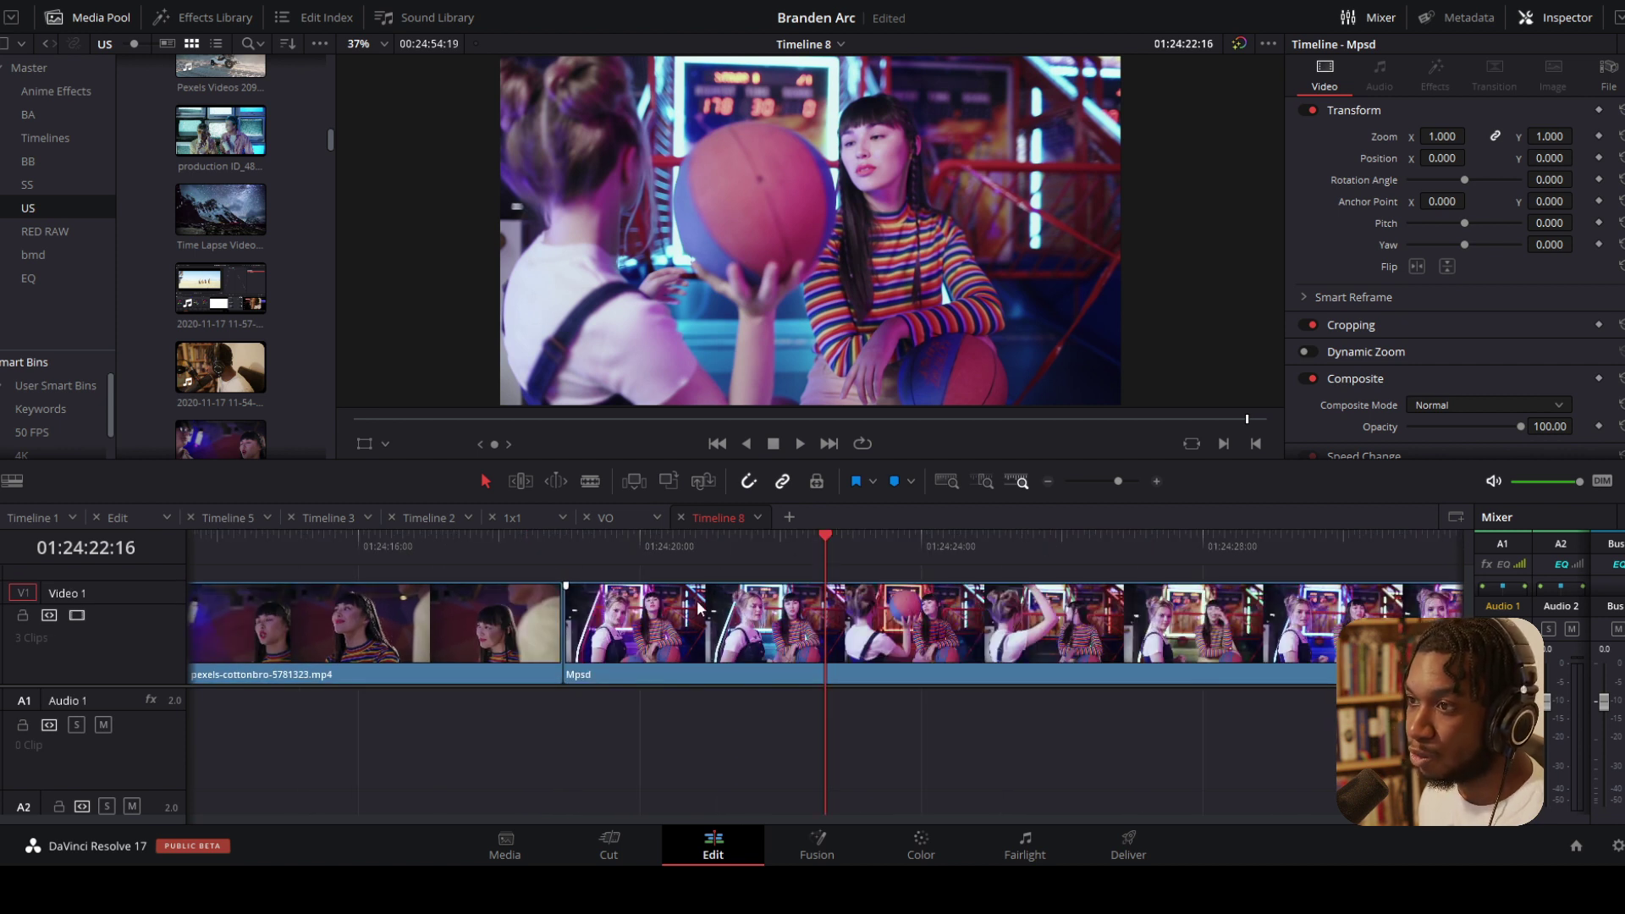
Turn on Dual Screen for the Edit page and look over the Mpsd clip in the timeline
left_click(548, 2)
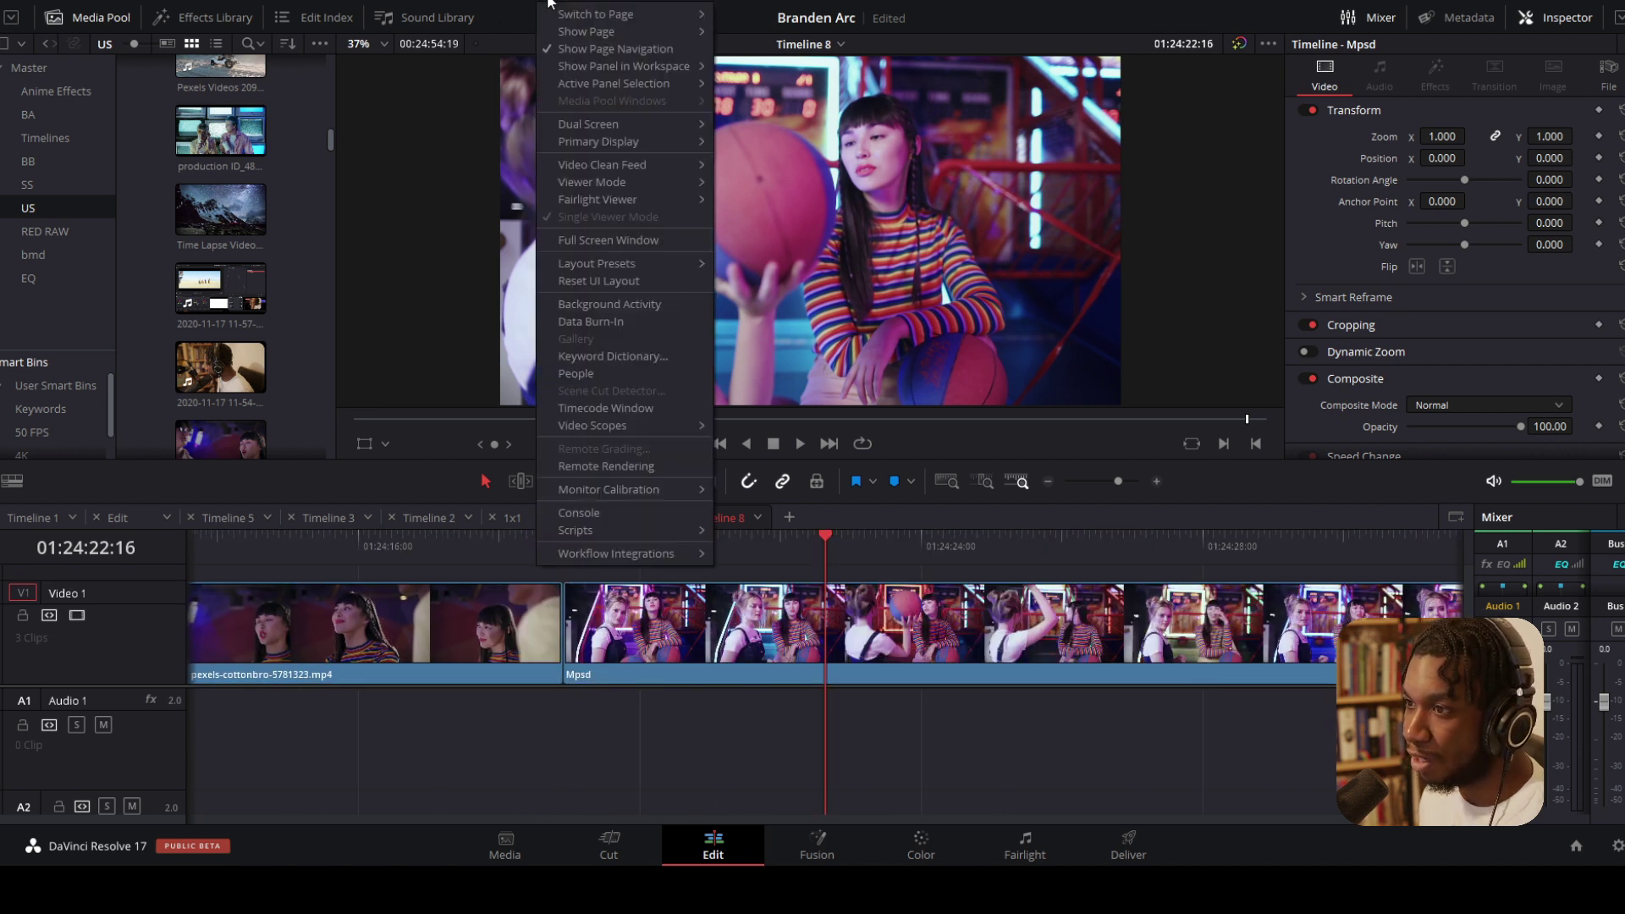
mouse_move(628, 121)
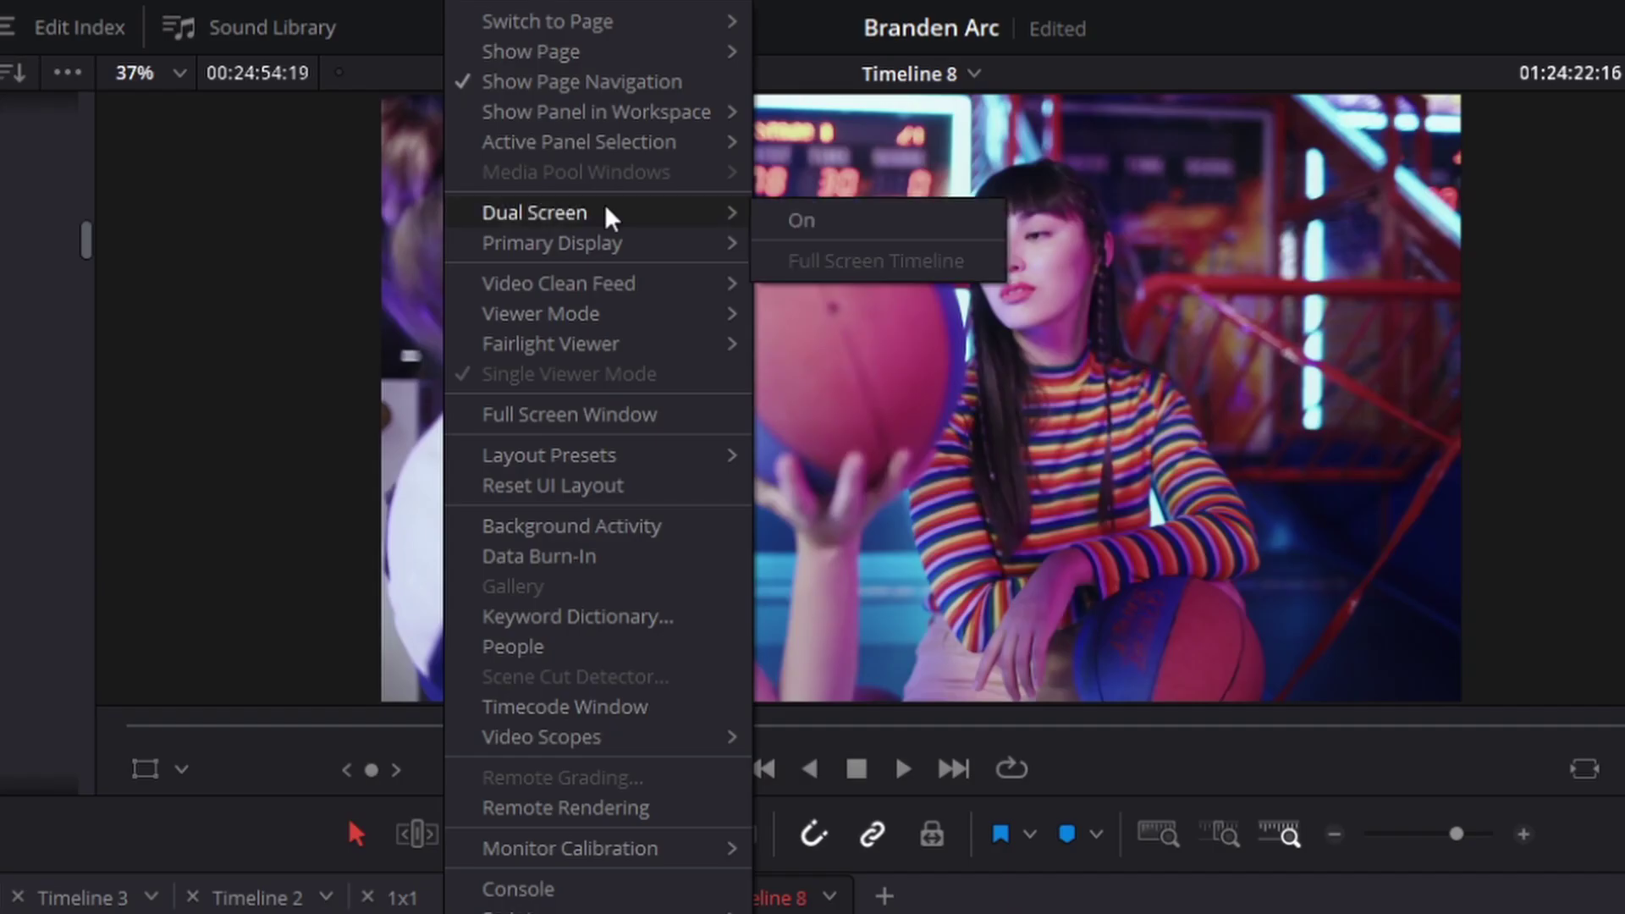
left_click(841, 218)
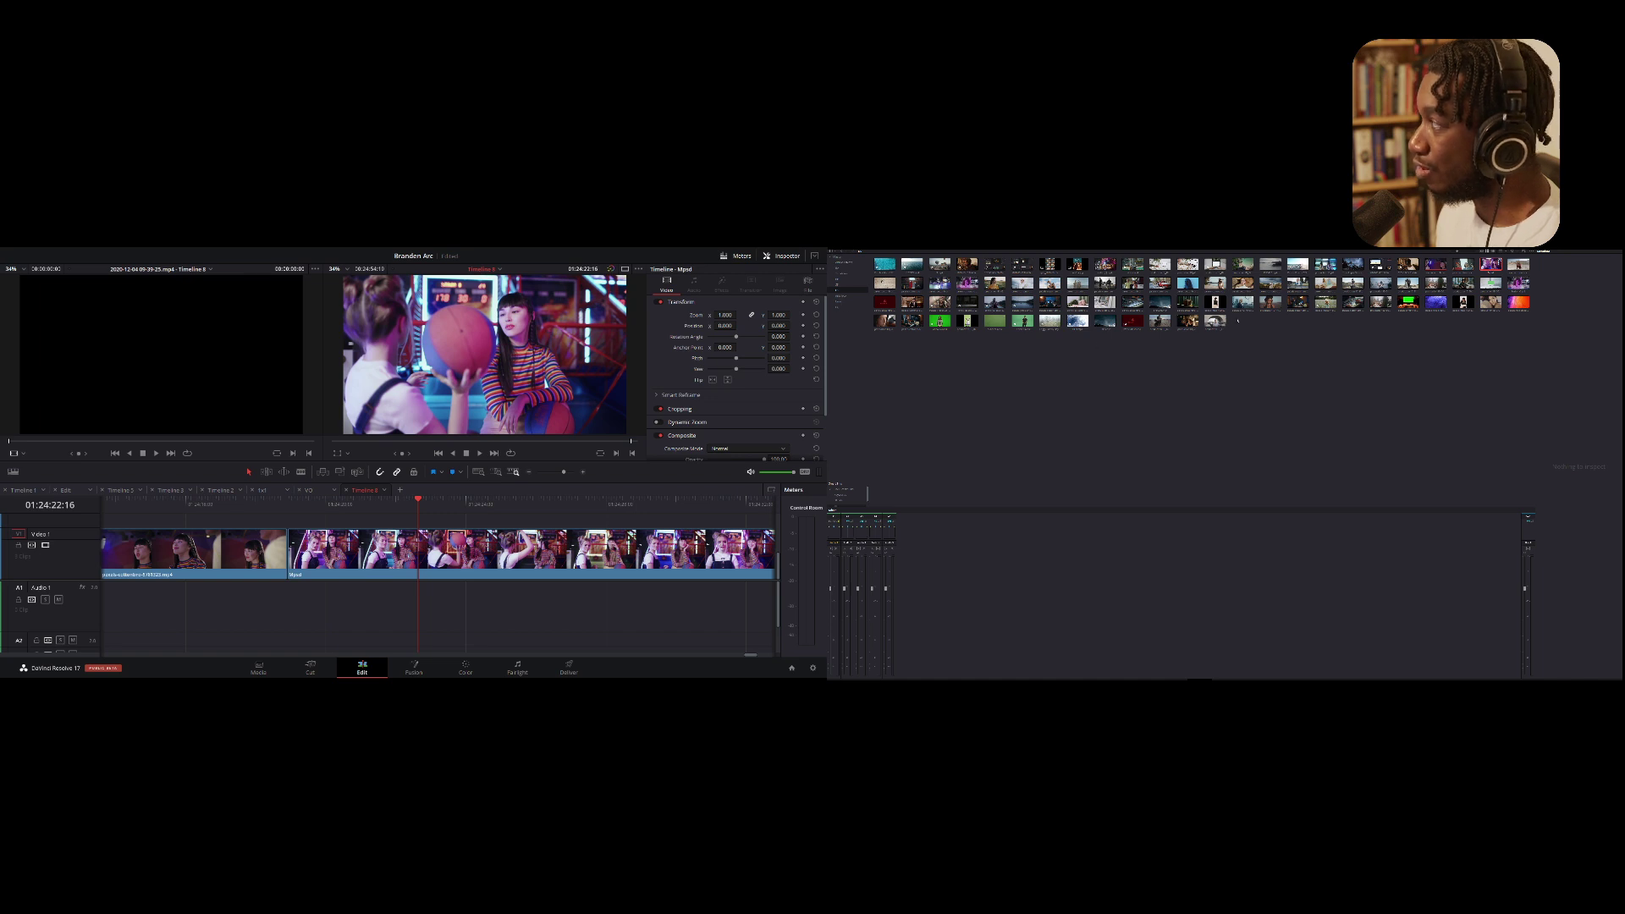
mouse_move(583, 617)
left_mouse_down()
mouse_move(379, 604)
mouse_move(565, 594)
left_mouse_up()
scroll(566, 594, "up", 8)
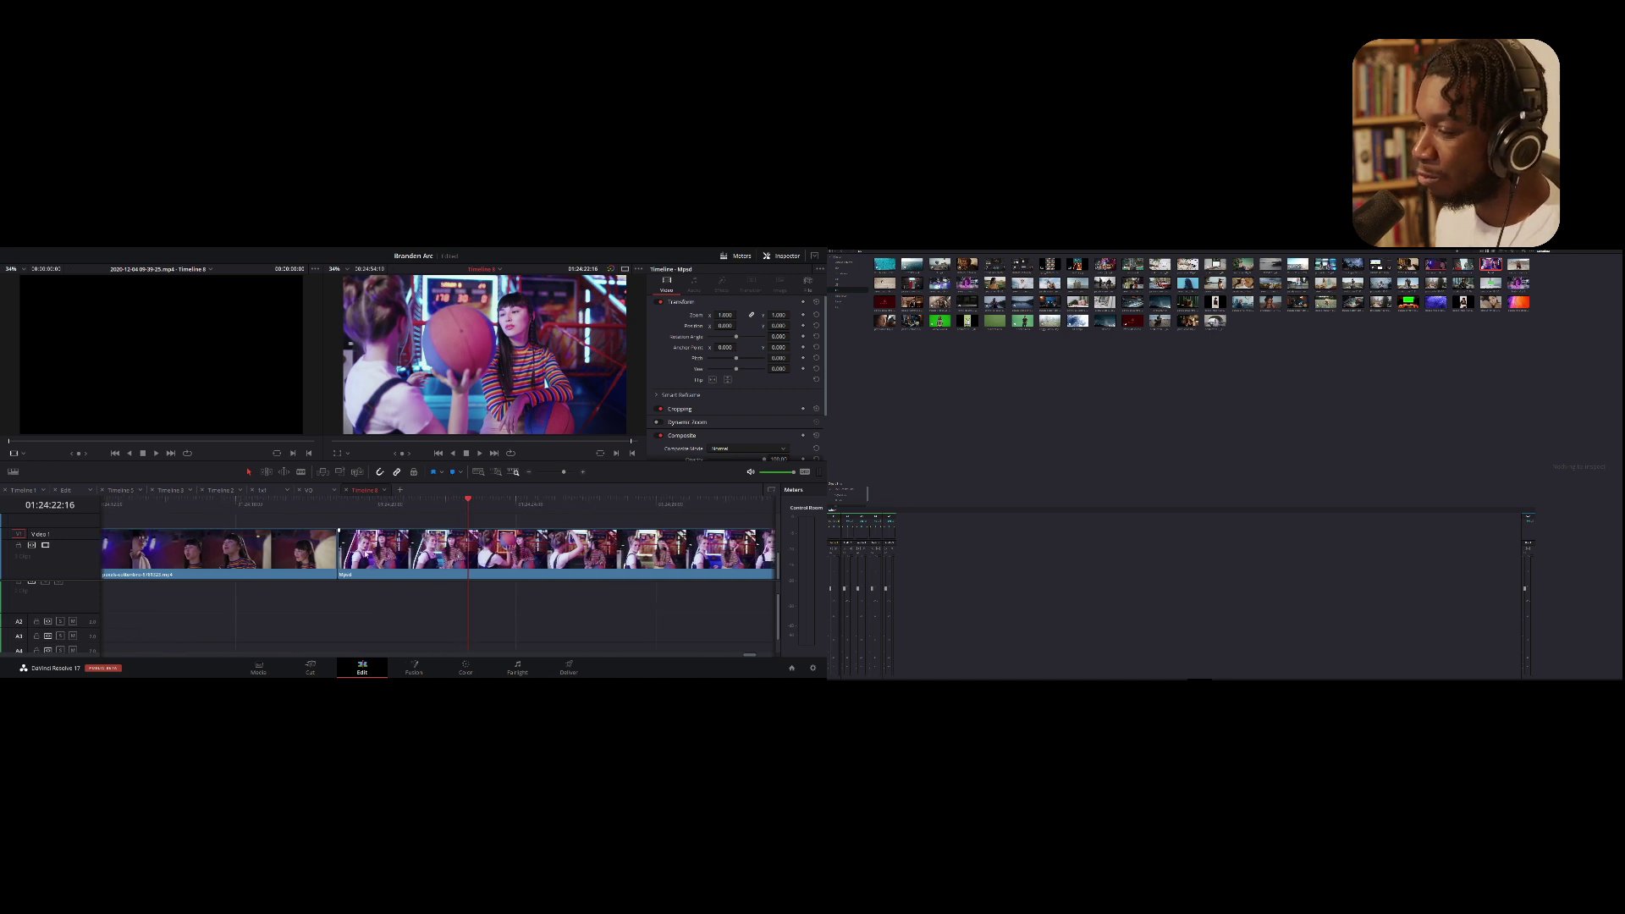
Open the Color page in its dual-screen layout and place the playhead at 01:24:22:05
left_click(467, 666)
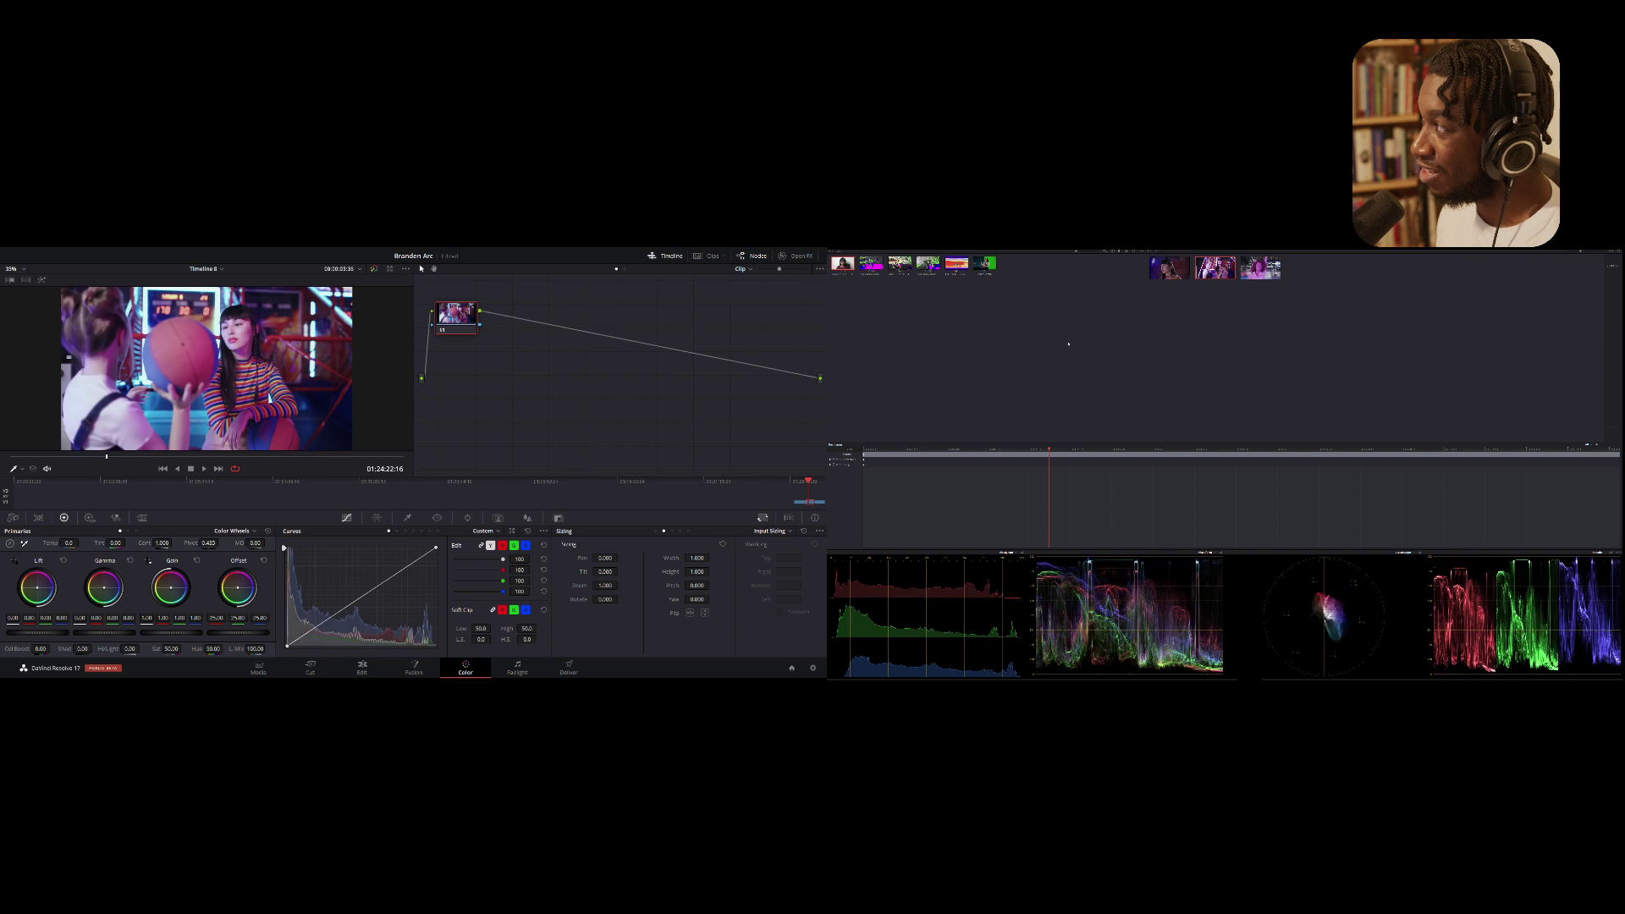
mouse_move(1025, 458)
left_mouse_down()
mouse_move(1066, 453)
mouse_move(1027, 445)
left_mouse_up()
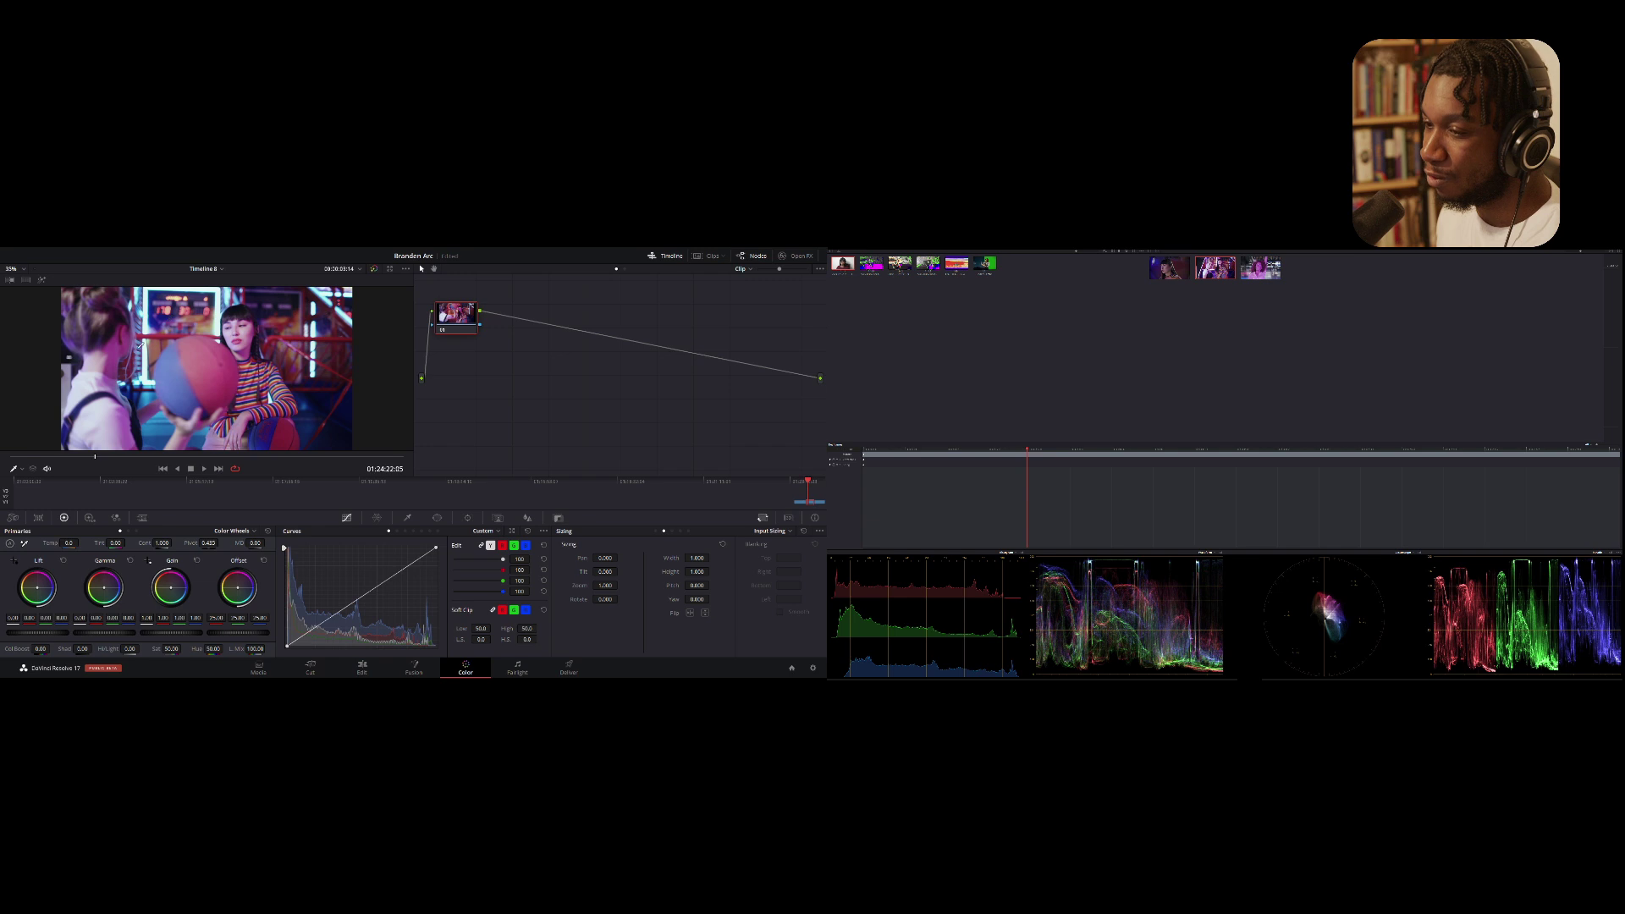
Check the dual-screen layouts of the Fusion and Fairlight pages, saving the project from the Fusion page
left_click(414, 670)
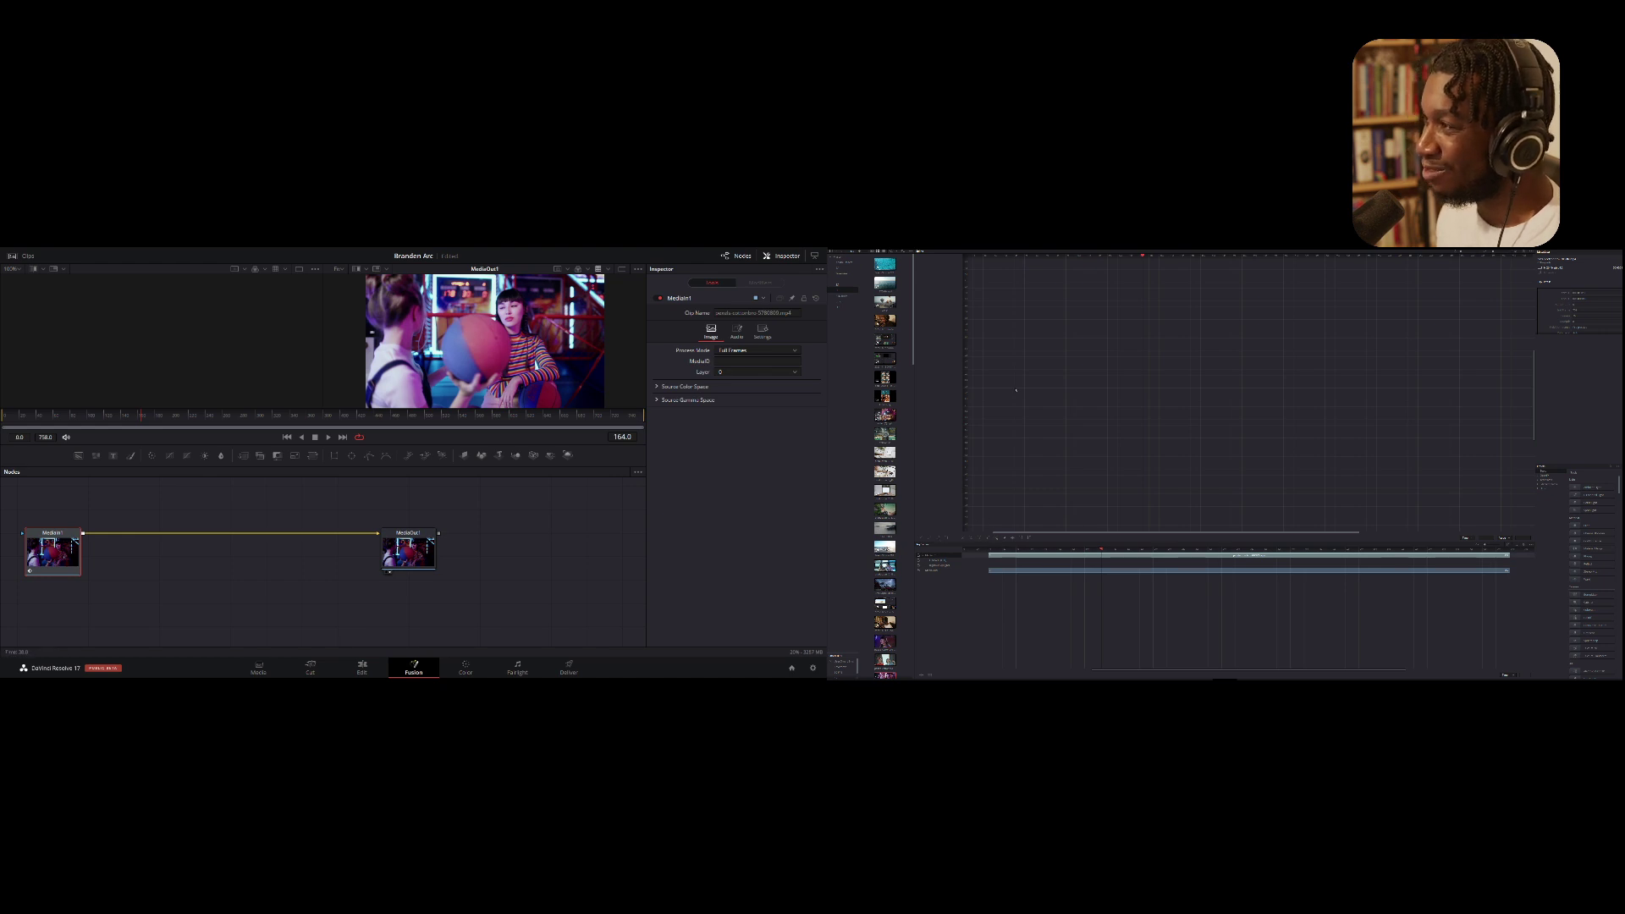
key("ctrl+s")
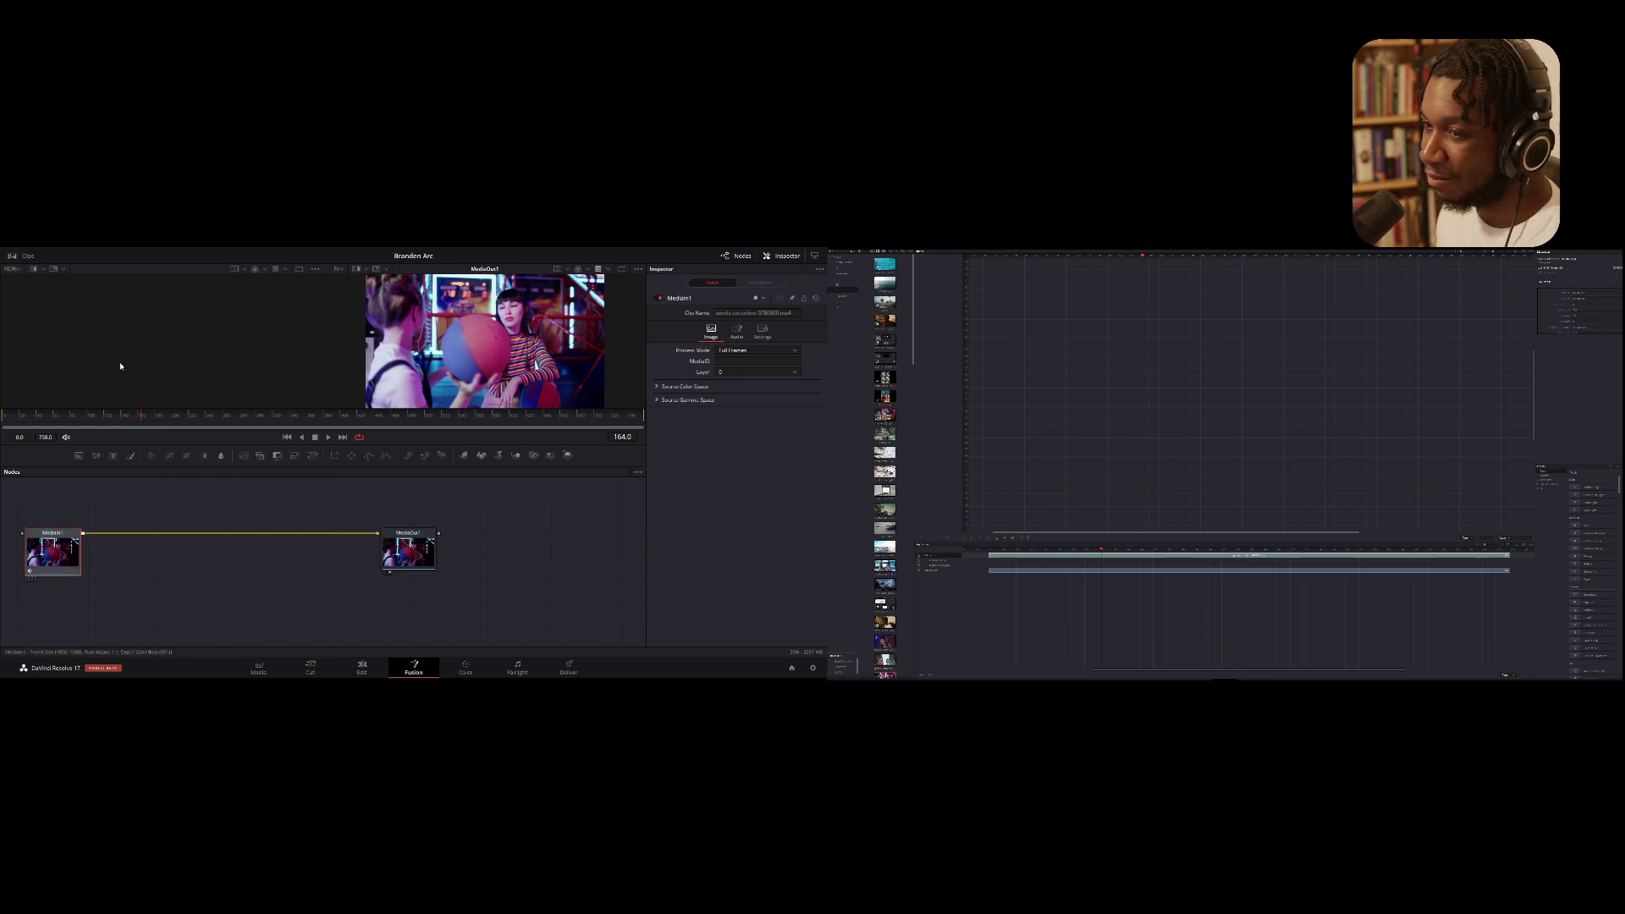
key("1")
left_click(517, 665)
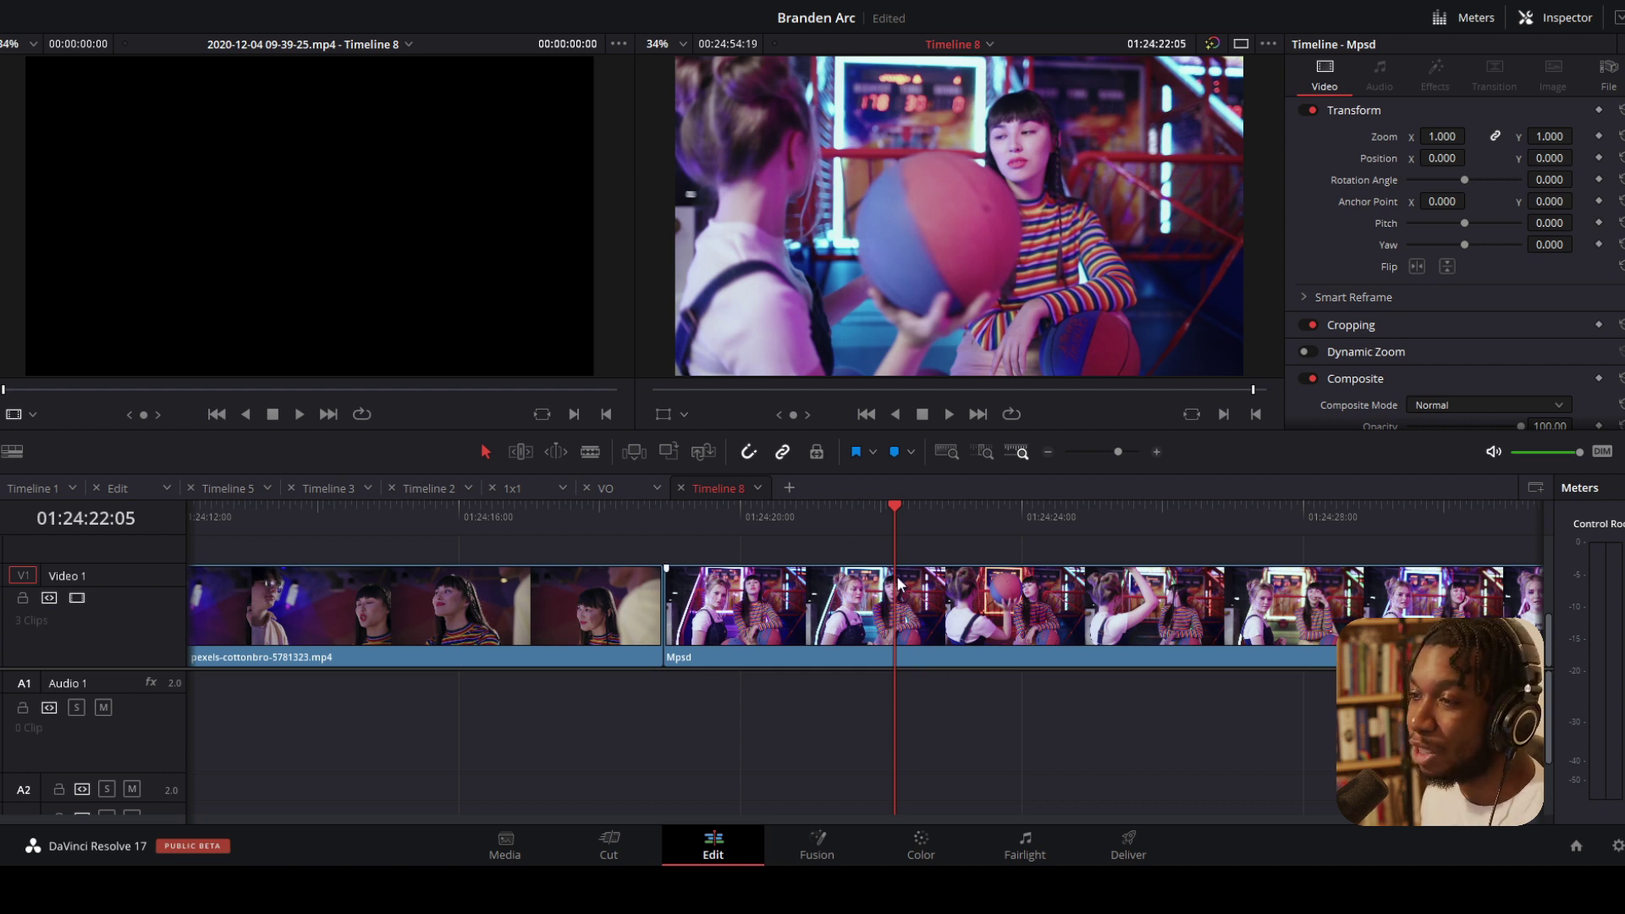
Enable Full Screen Timeline for the dual-screen Edit page and place the playhead at 01:24:22:07
left_click(599, 4)
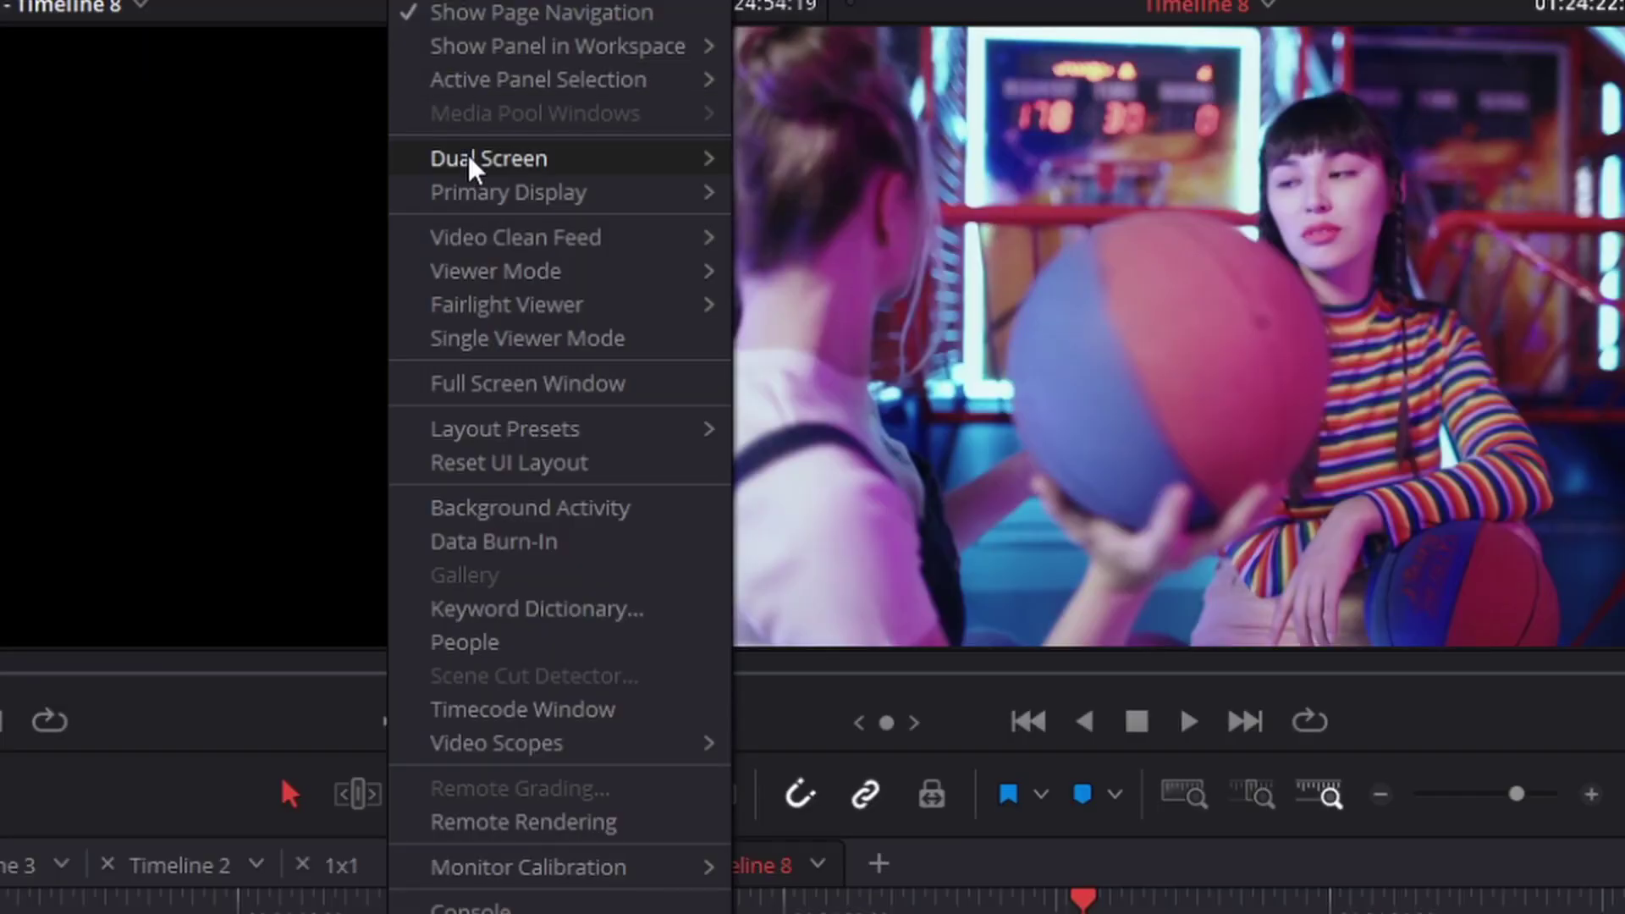
mouse_move(581, 128)
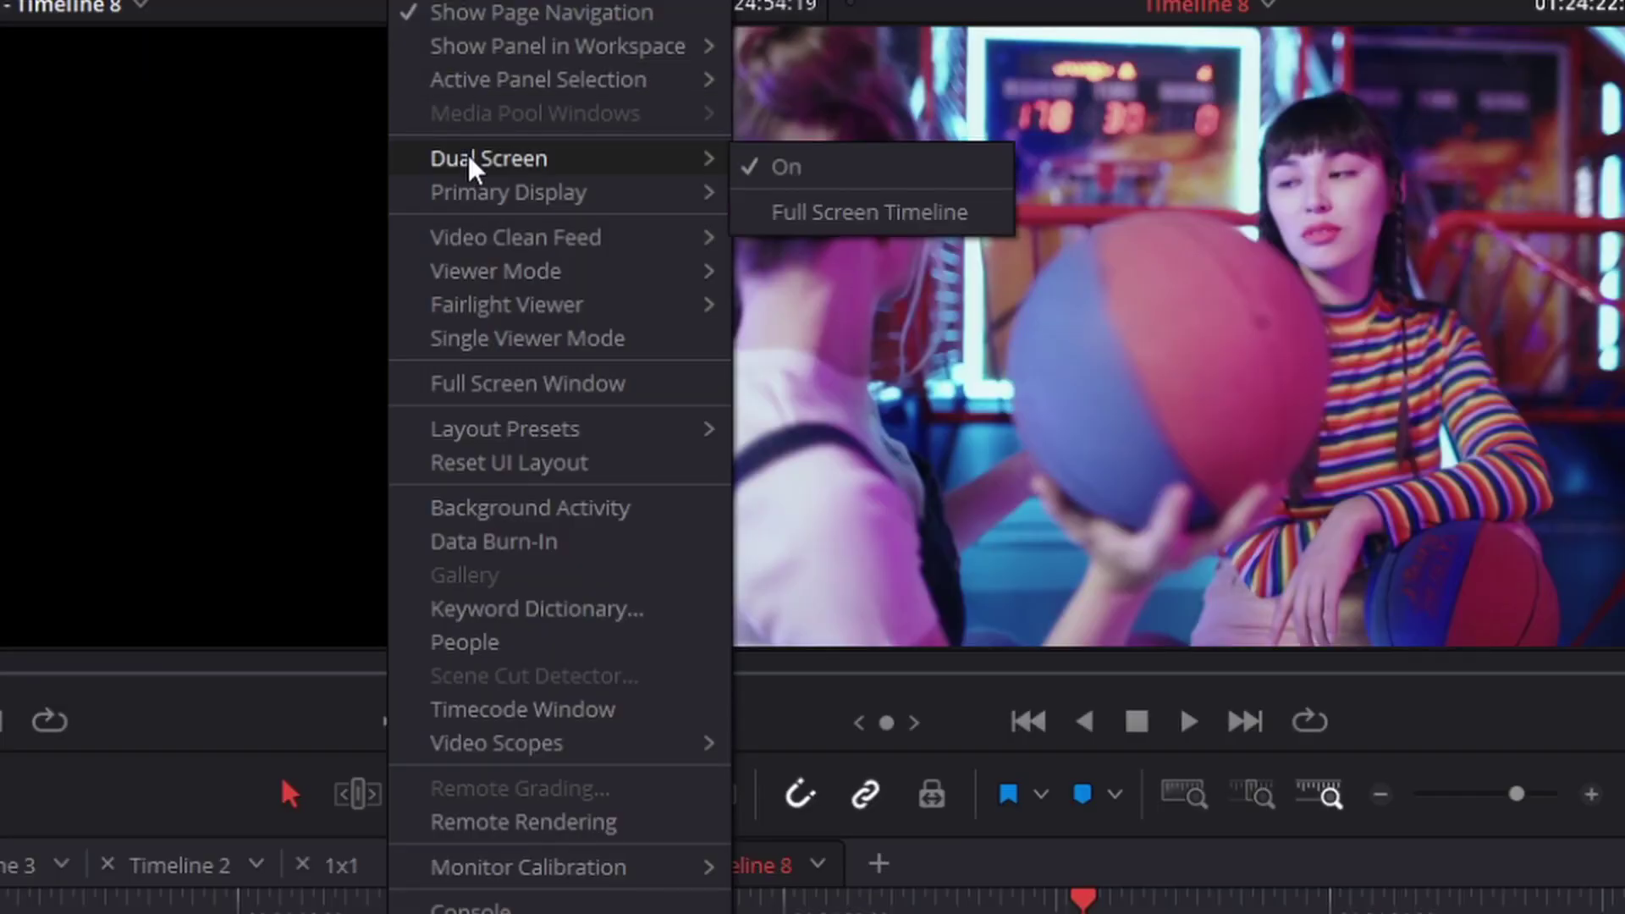
left_click(852, 213)
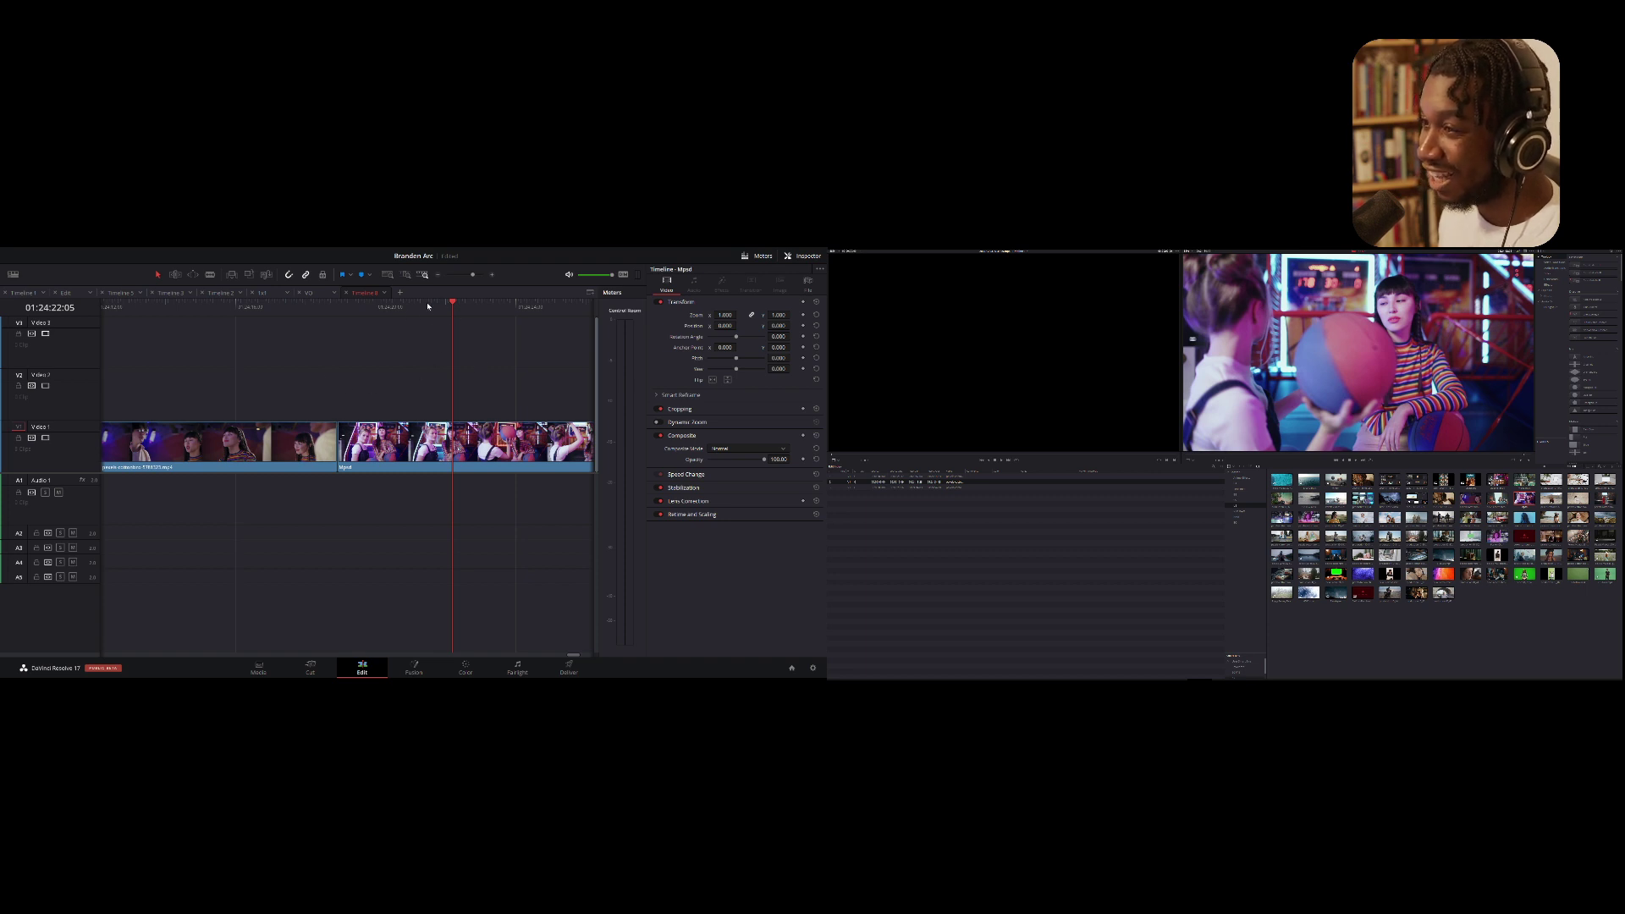
left_click_drag(403, 311, 454, 311)
scroll(455, 311, "right", 3)
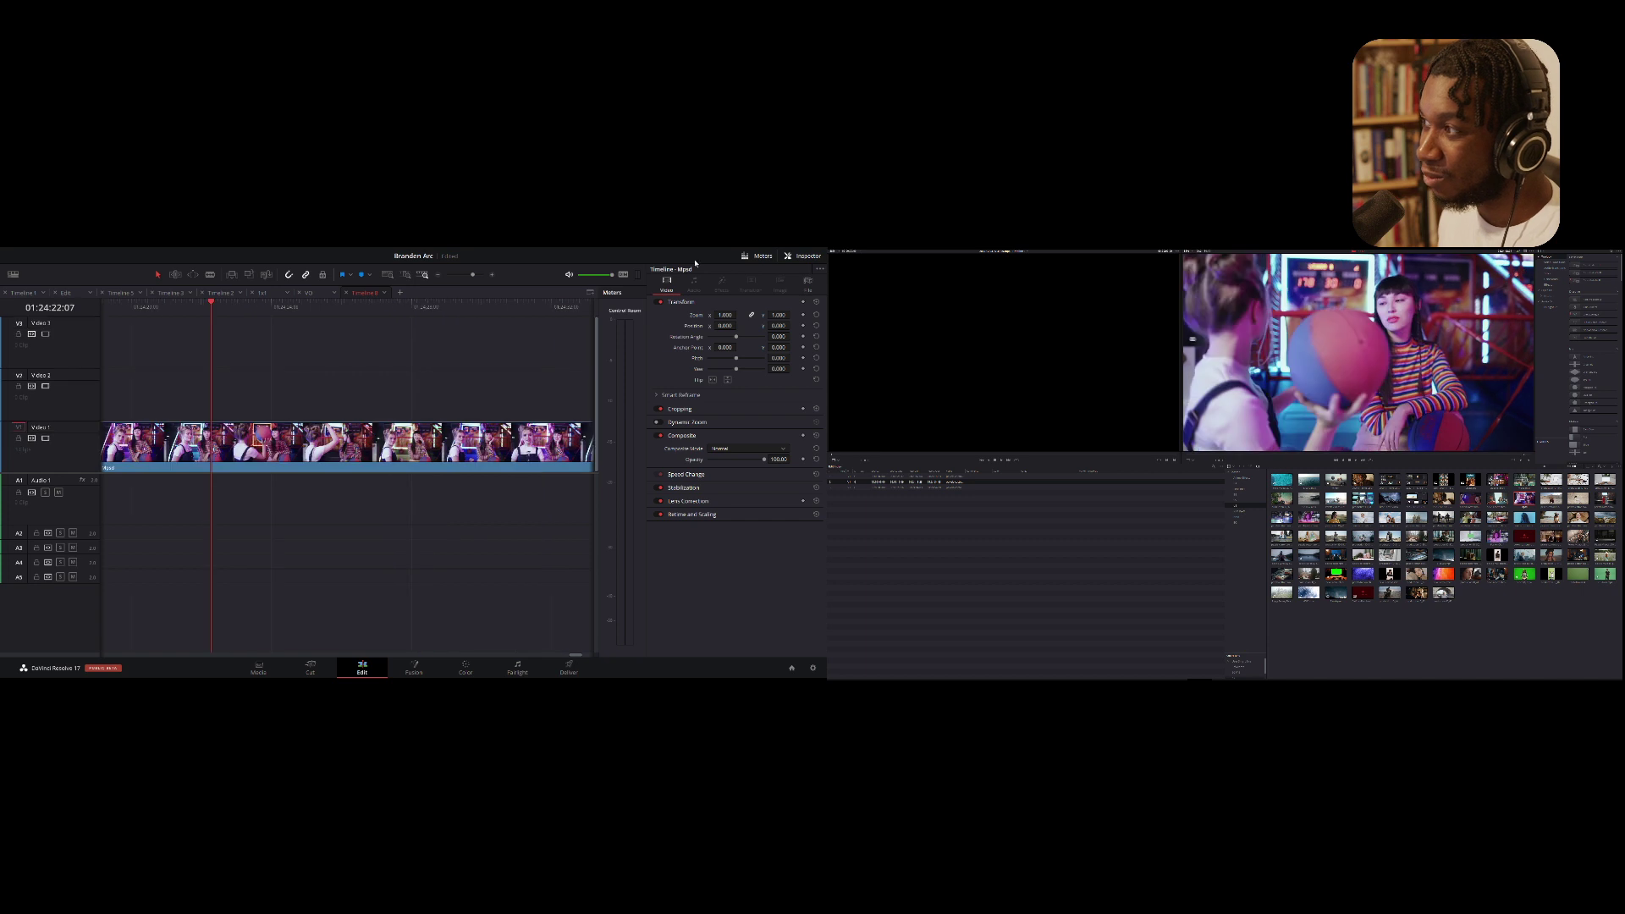
Hide the Inspector beside the full-screen timeline and turn off Dual Screen
left_click(800, 258)
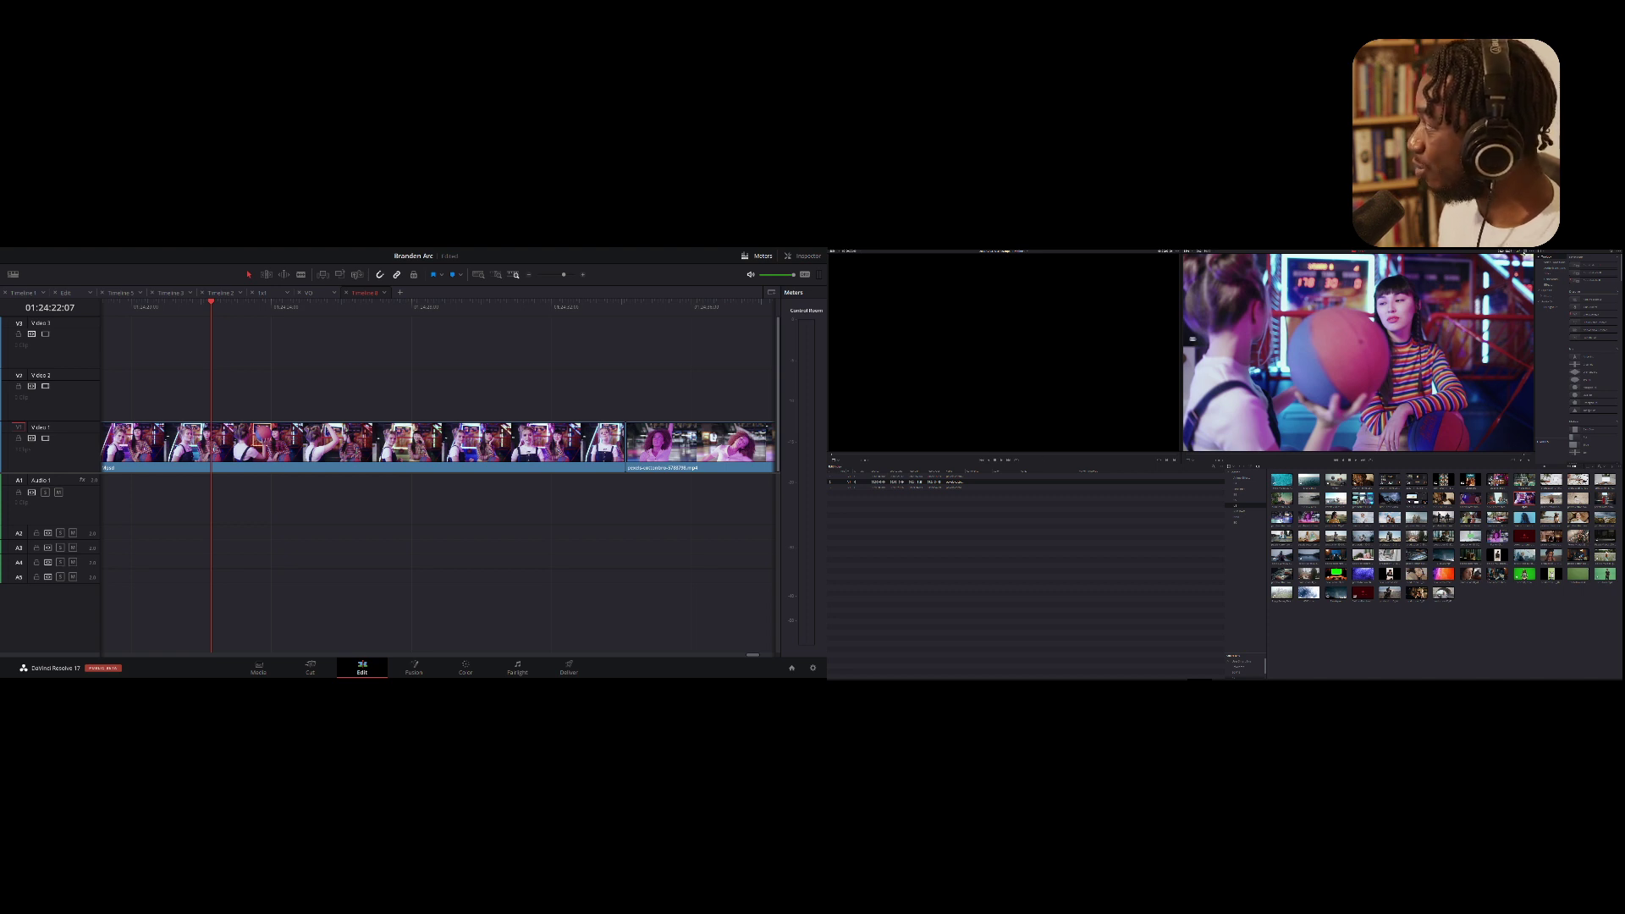
left_click(1523, 251)
left_click(1525, 251)
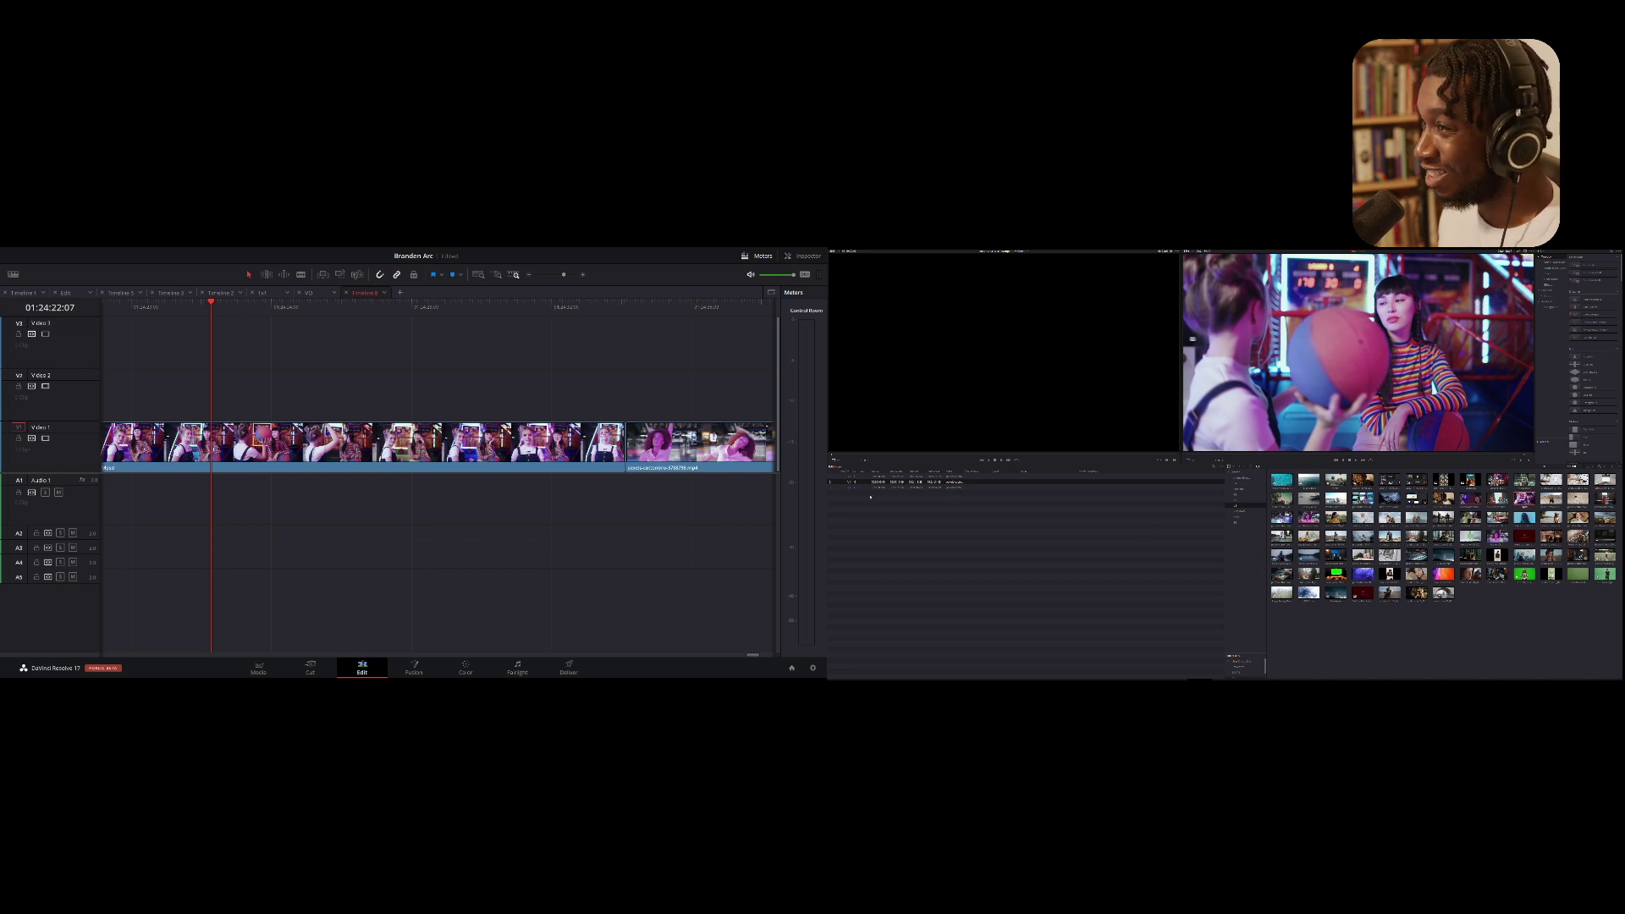
left_click(300, 248)
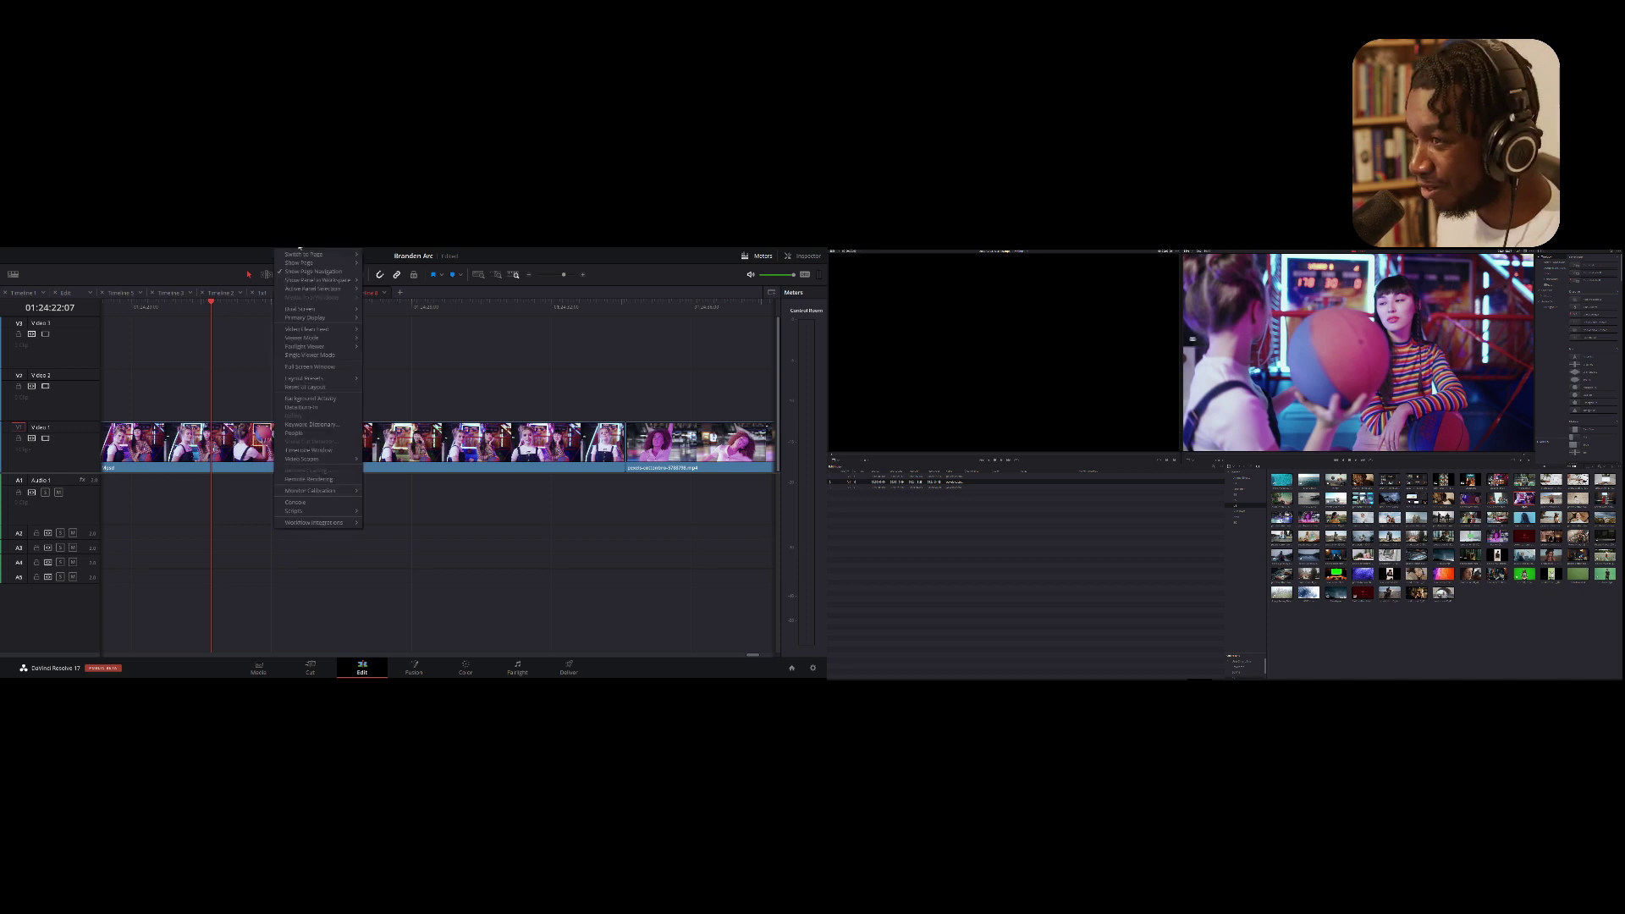
left_click(371, 312)
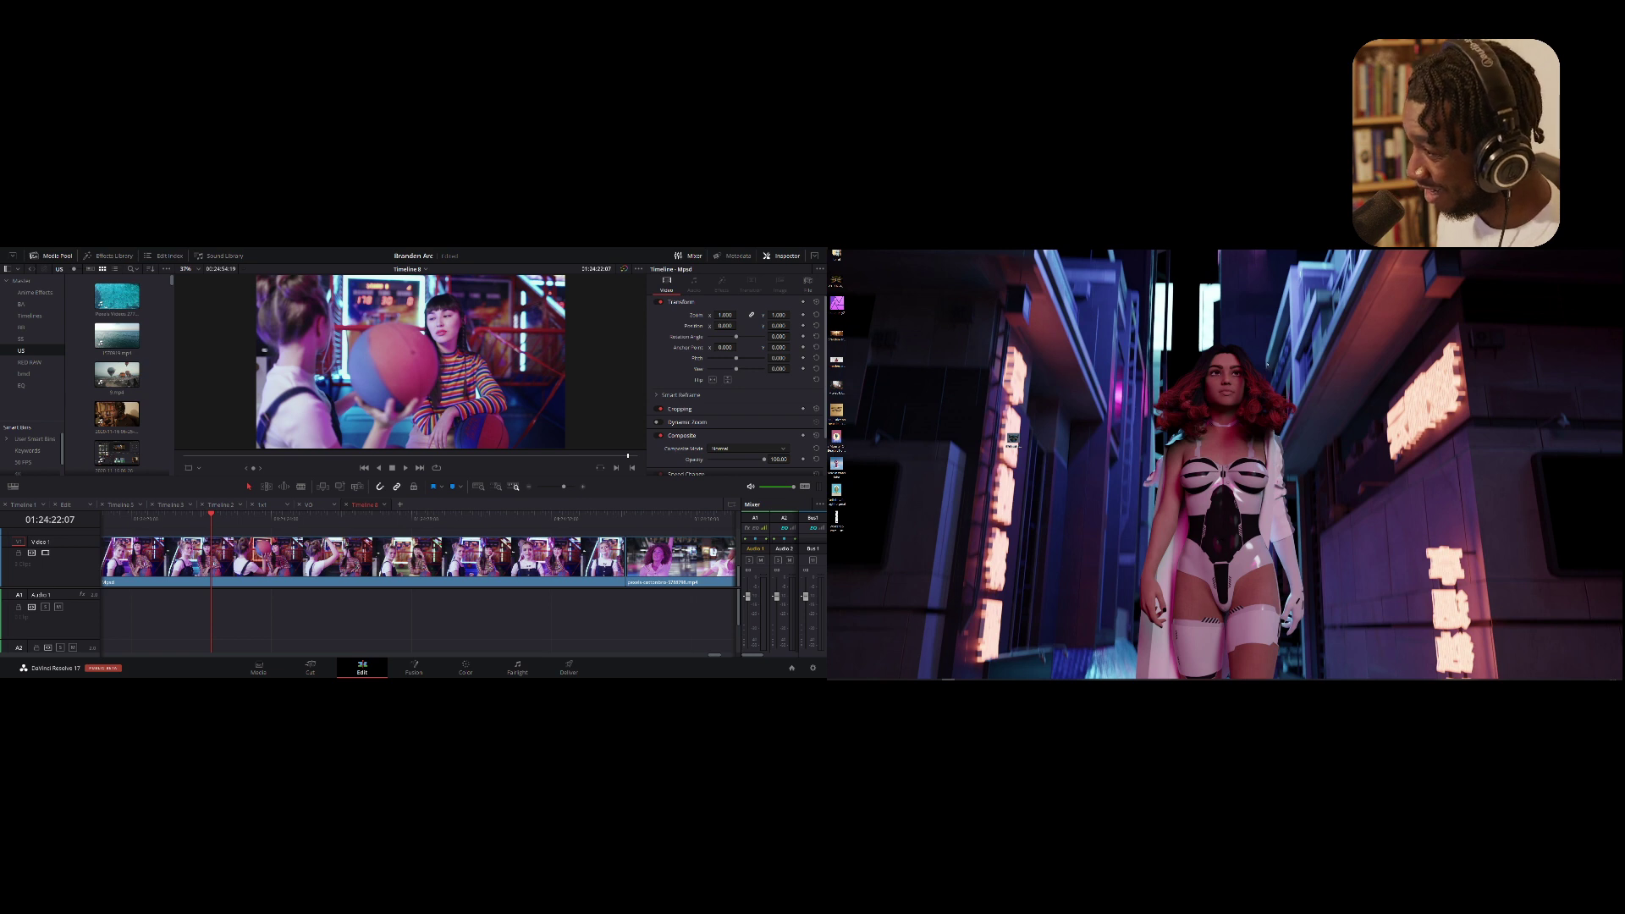
Send the video clean feed to the second monitor
left_click(296, 249)
mouse_move(308, 329)
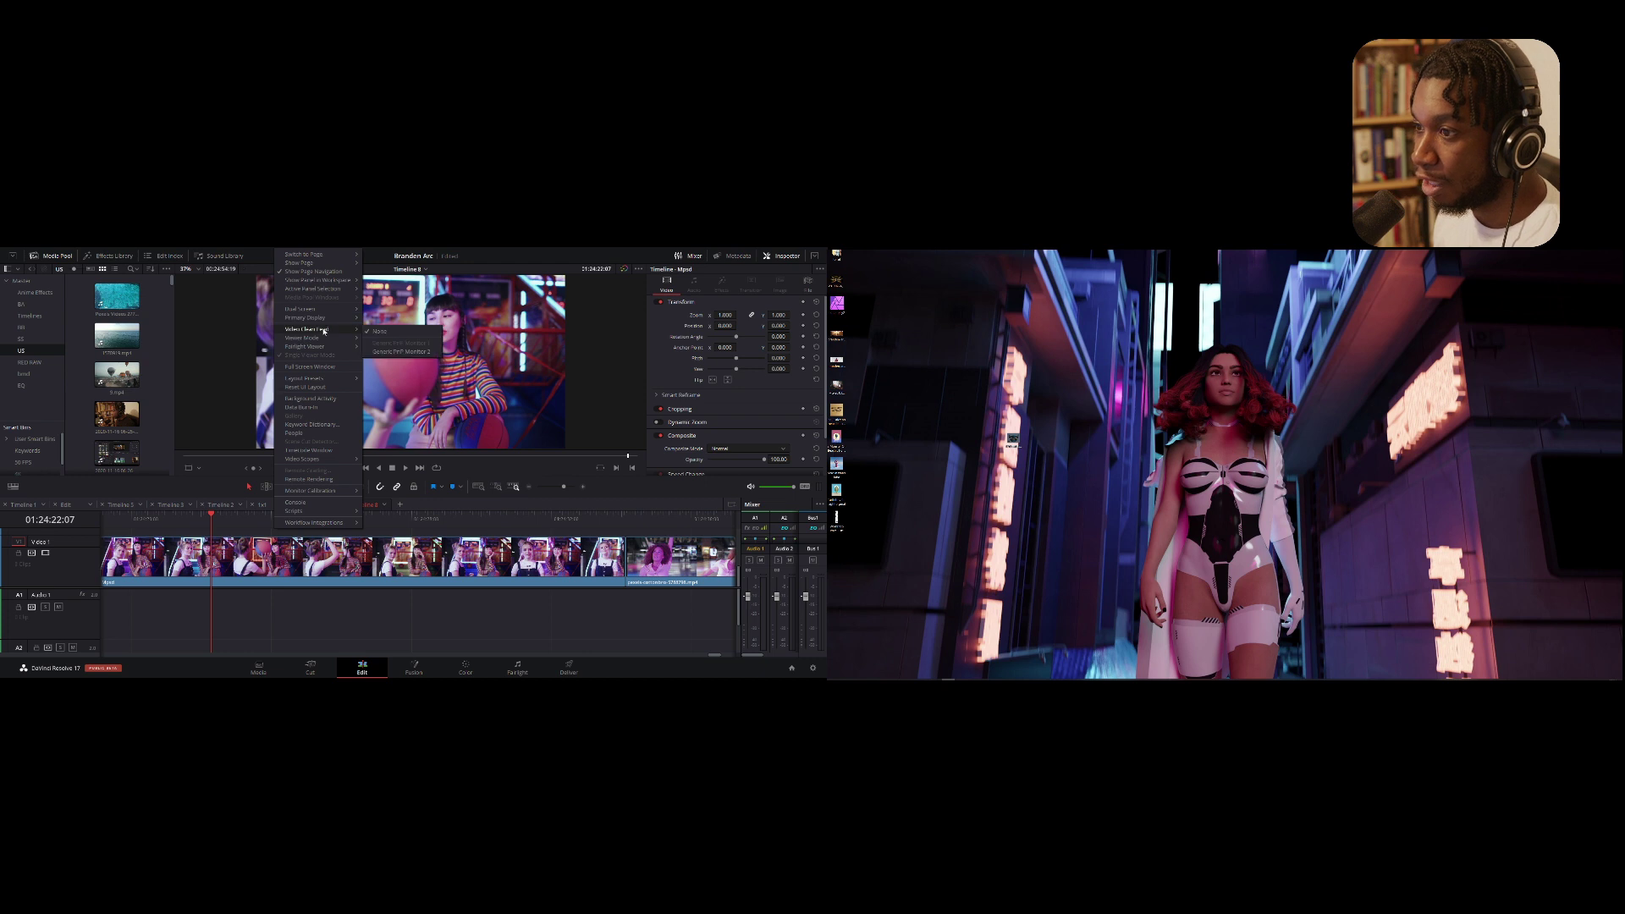
left_click(415, 356)
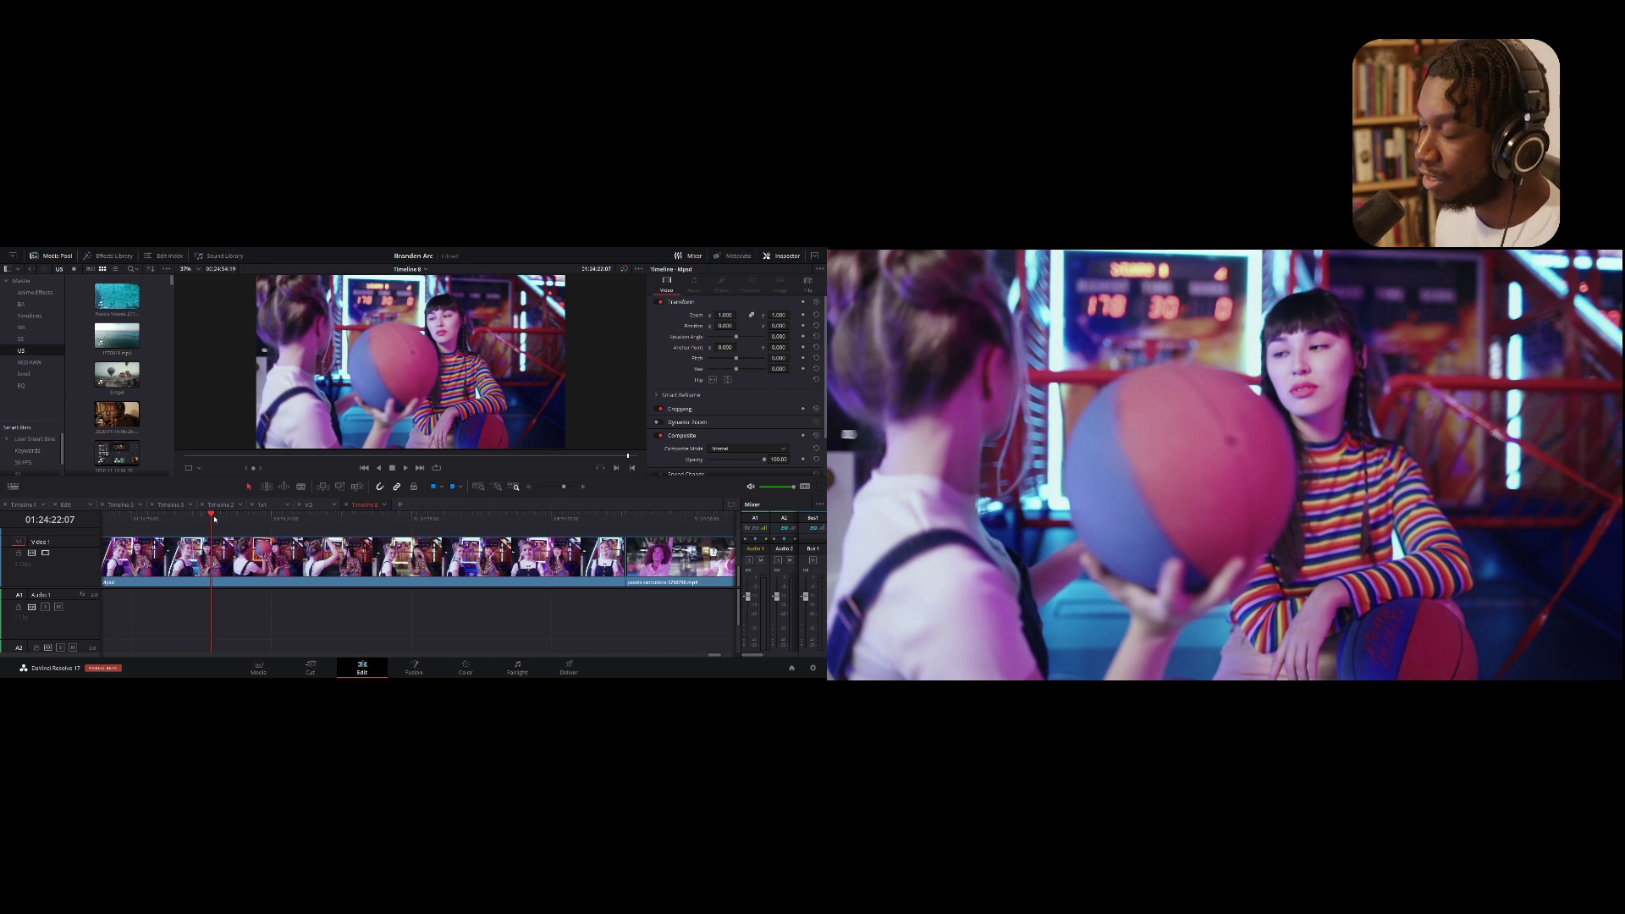
Move the playhead to 01:24:22:04 in the Mpsd clip and play it on to 01:24:24:05
scroll(210, 513, "left", 5)
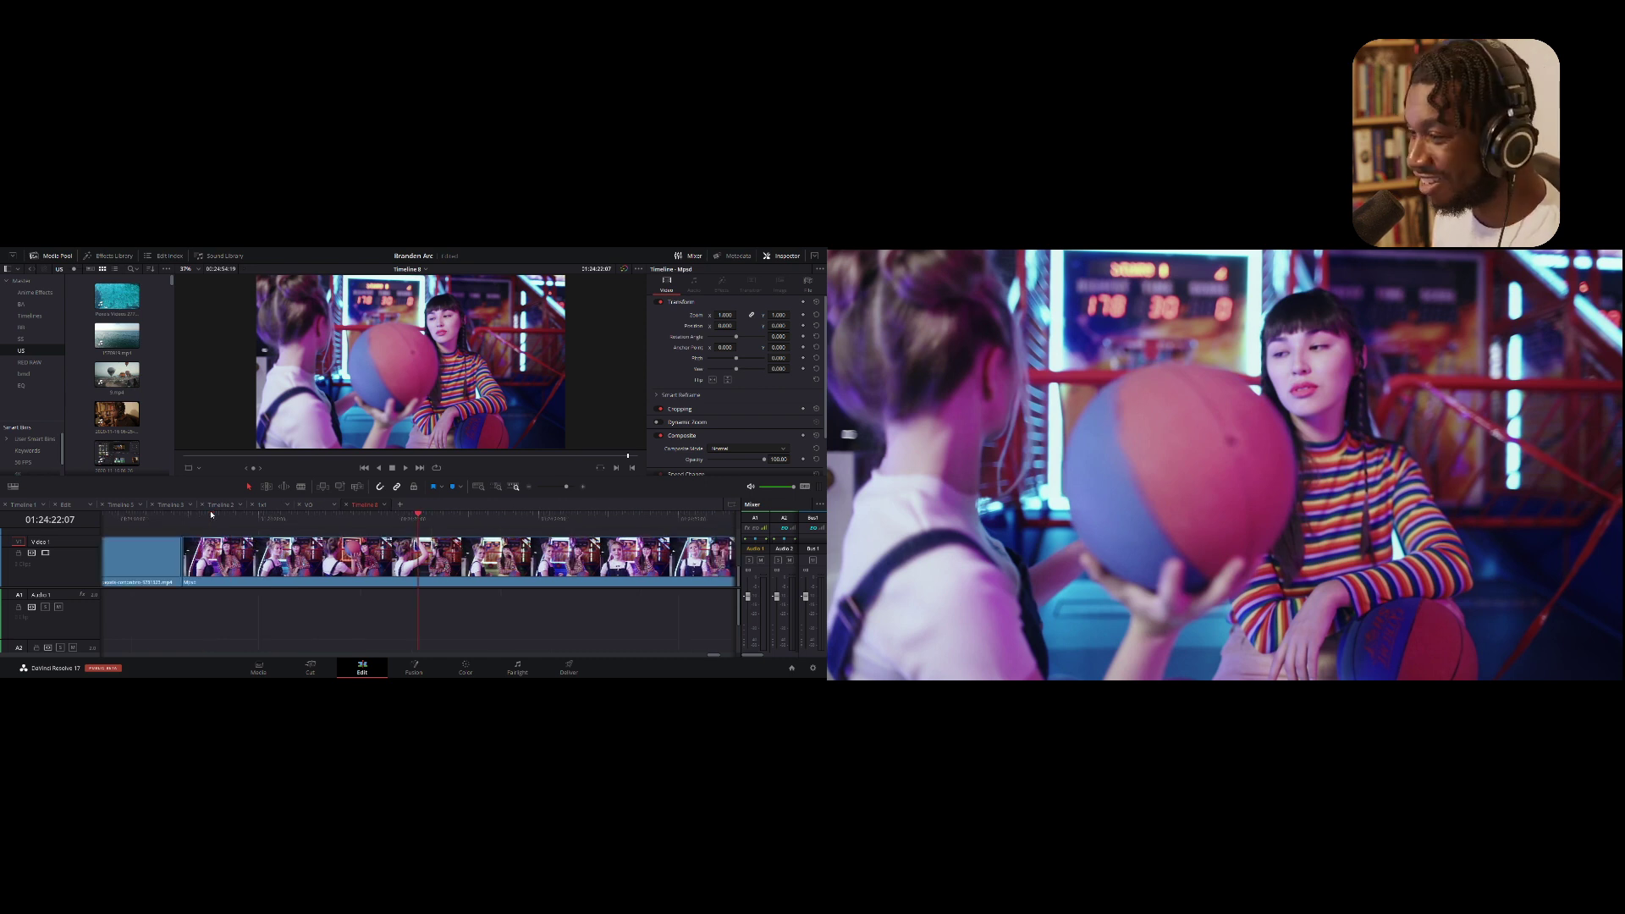
scroll(191, 550, "right", 2)
mouse_move(353, 525)
left_mouse_down()
mouse_move(321, 522)
mouse_move(368, 522)
mouse_move(350, 521)
left_mouse_up()
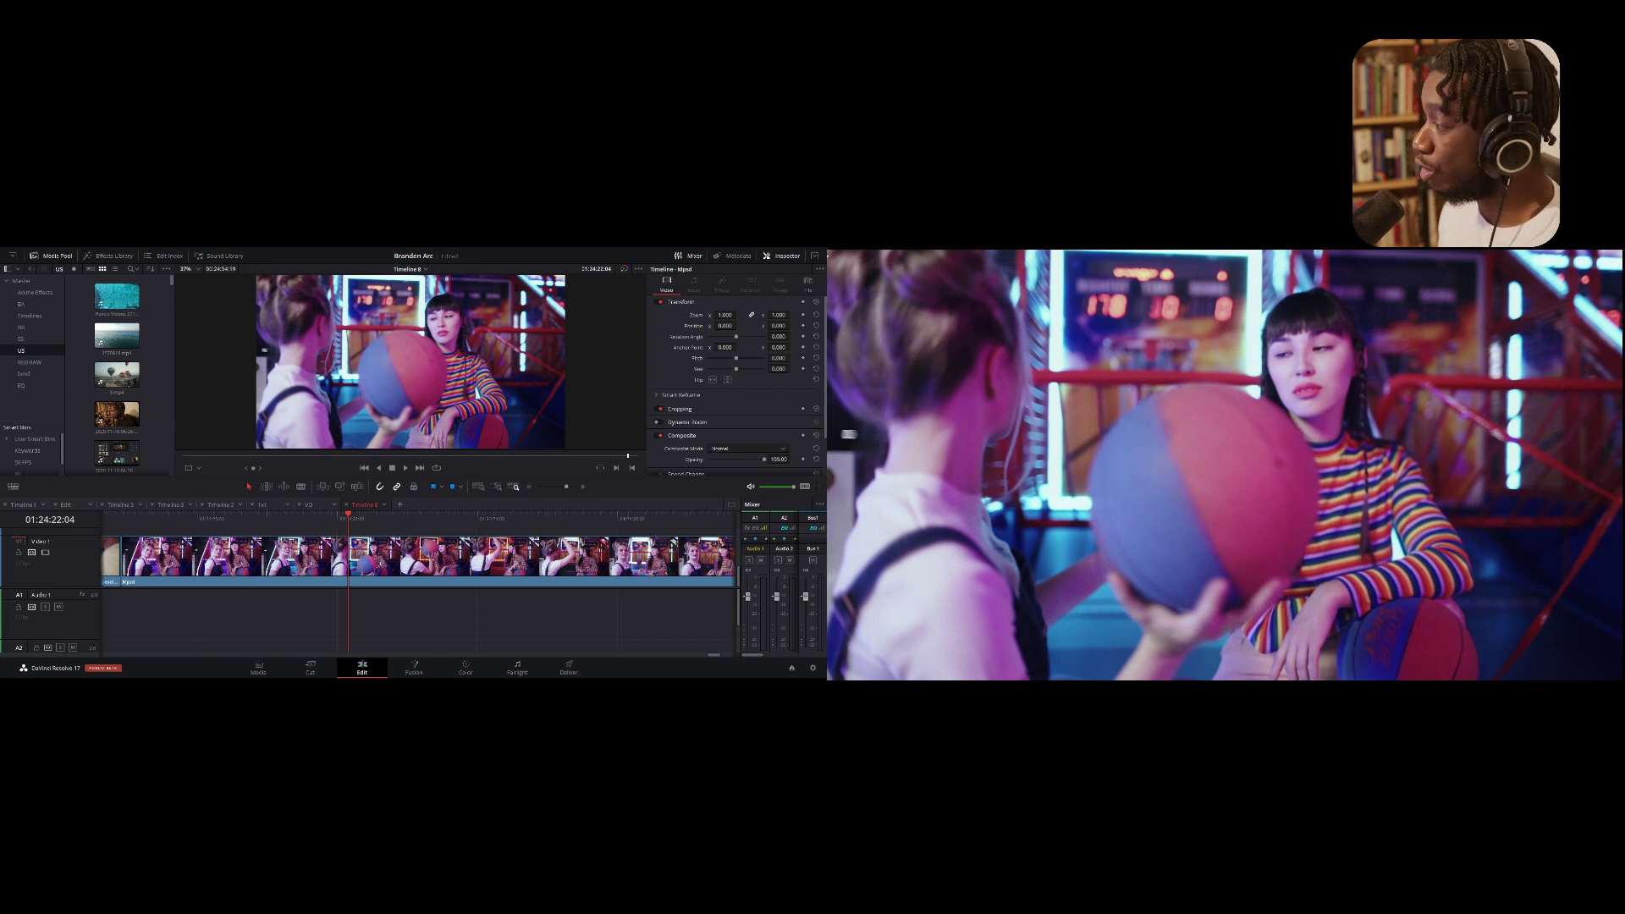
key("space")
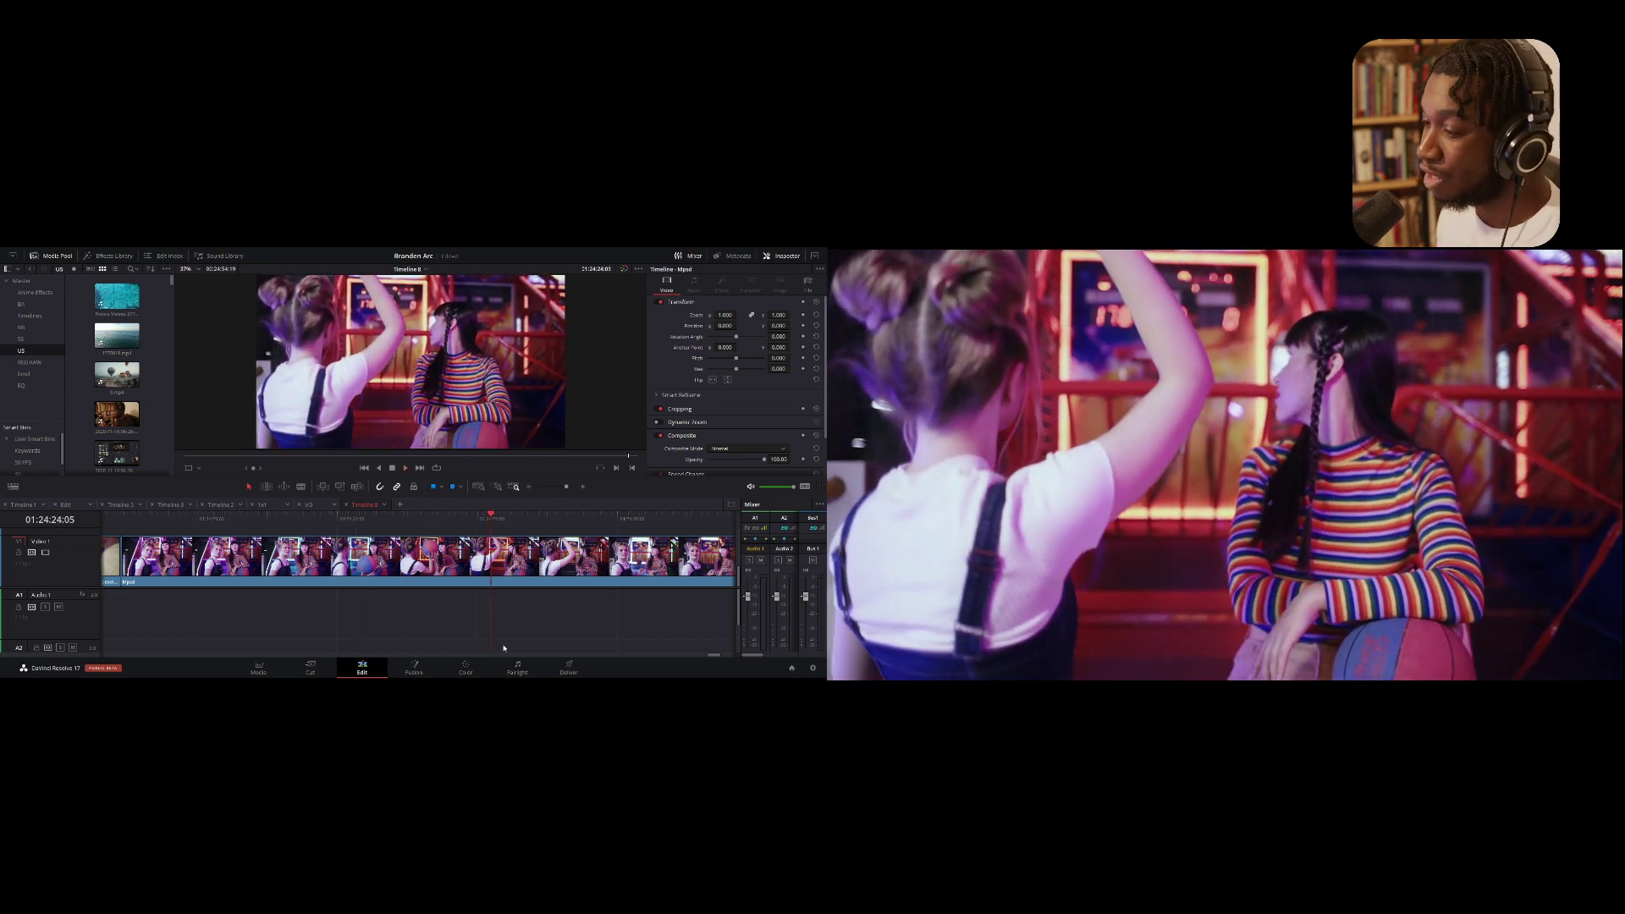
Open the Color page and add a serial node after the Mpsd clip's first node
left_click(465, 667)
key("alt+s")
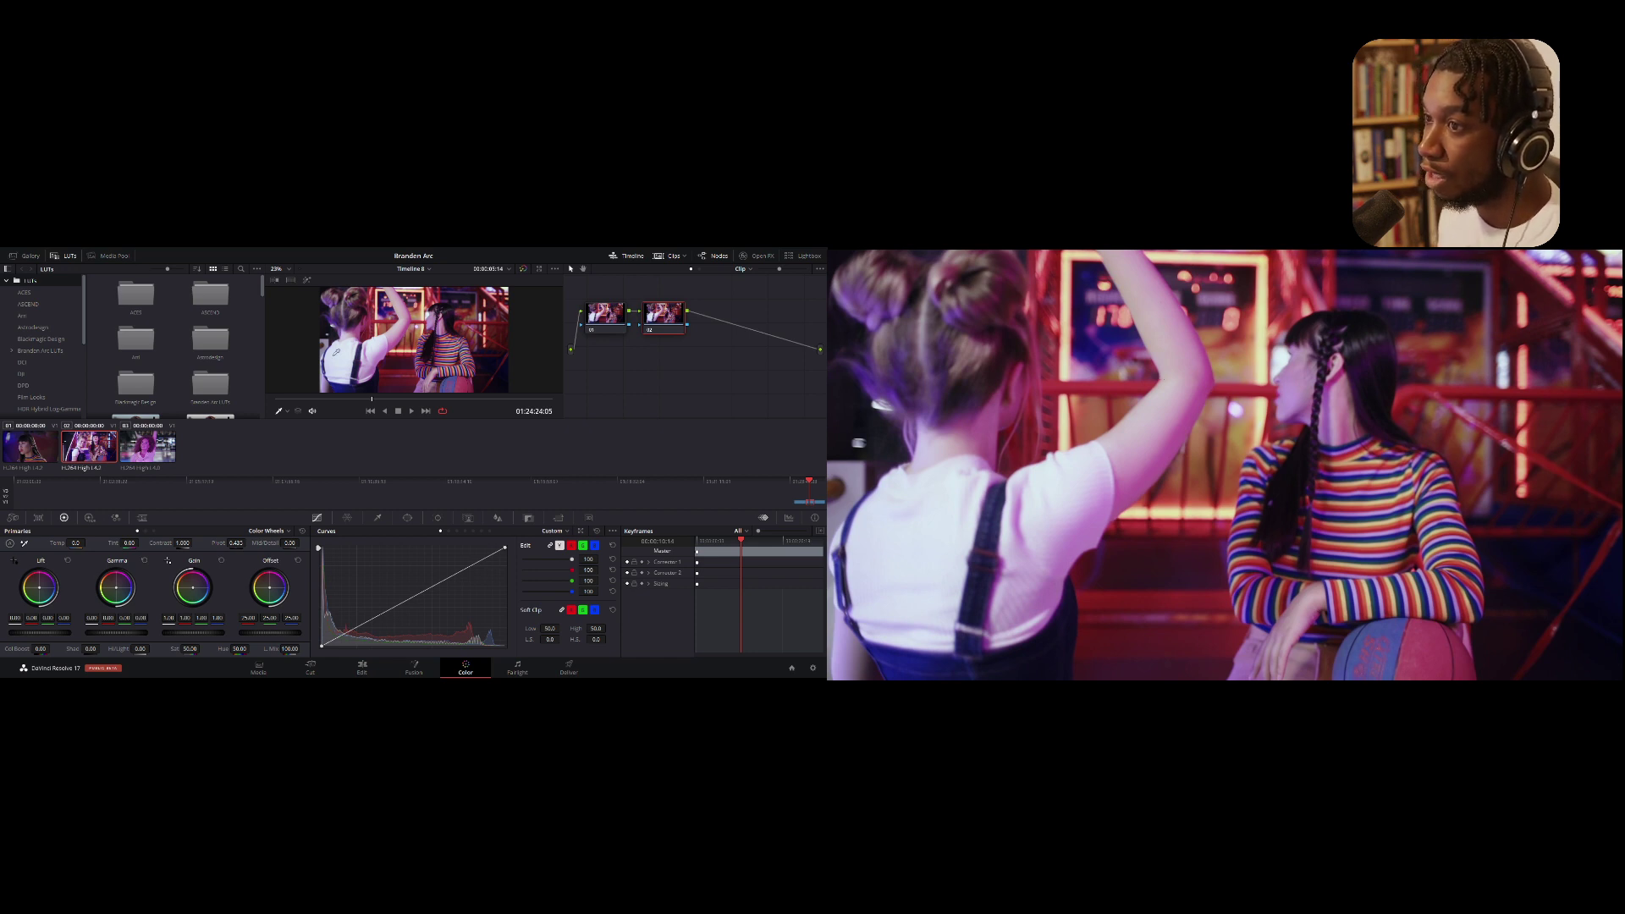
Make the second monitor the primary display and send the video clean feed to the first monitor
left_click(286, 249)
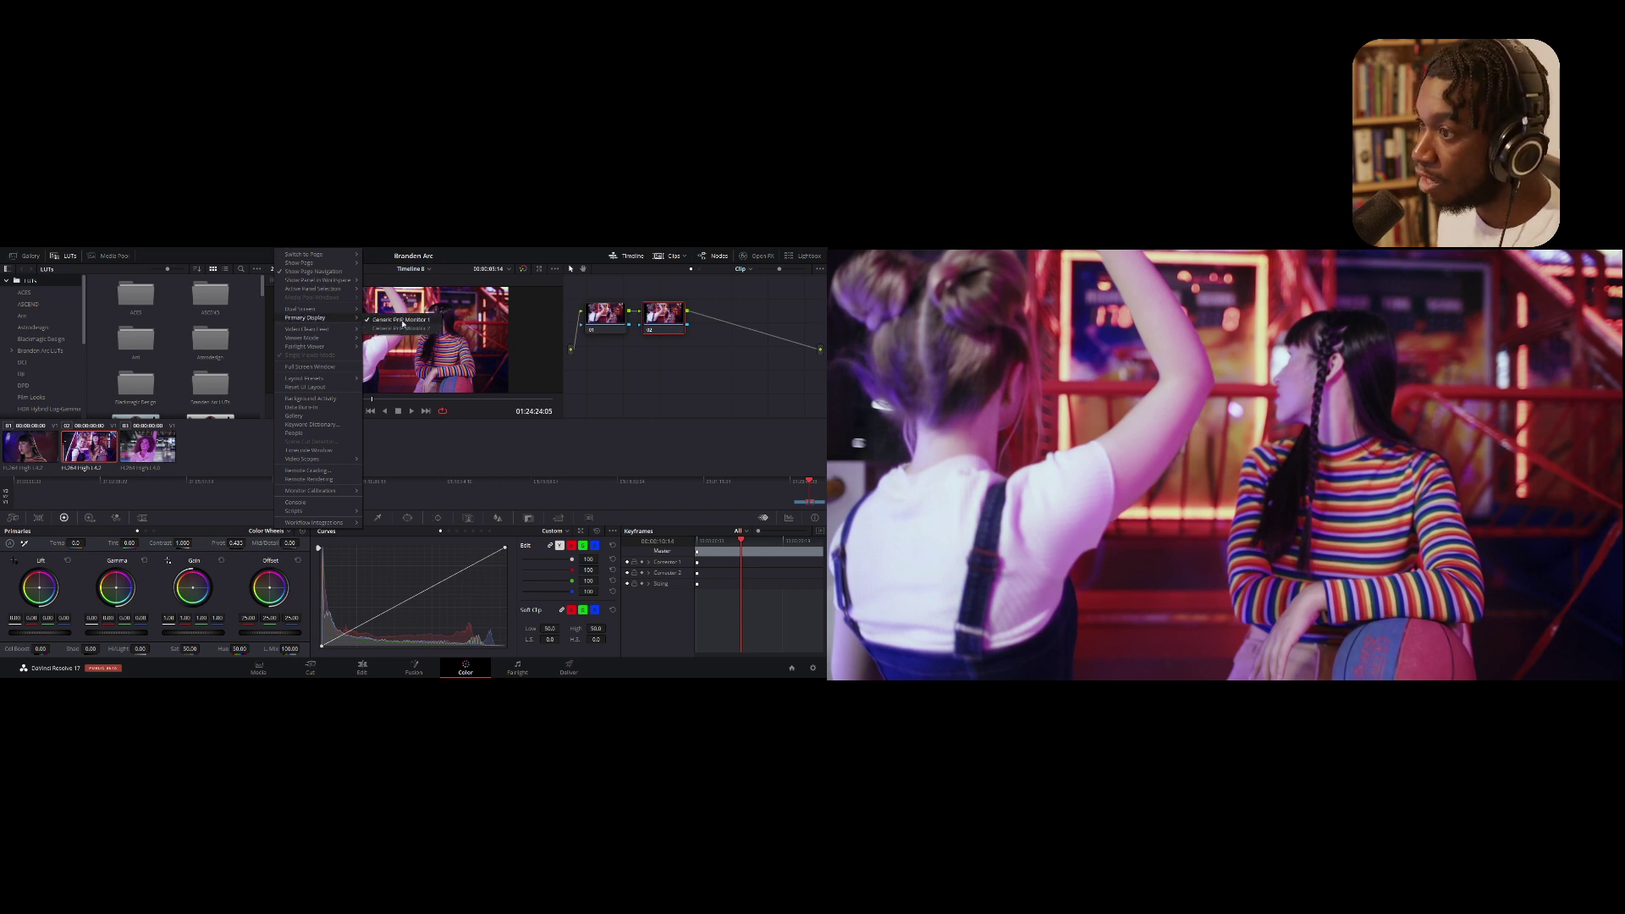
left_click(403, 327)
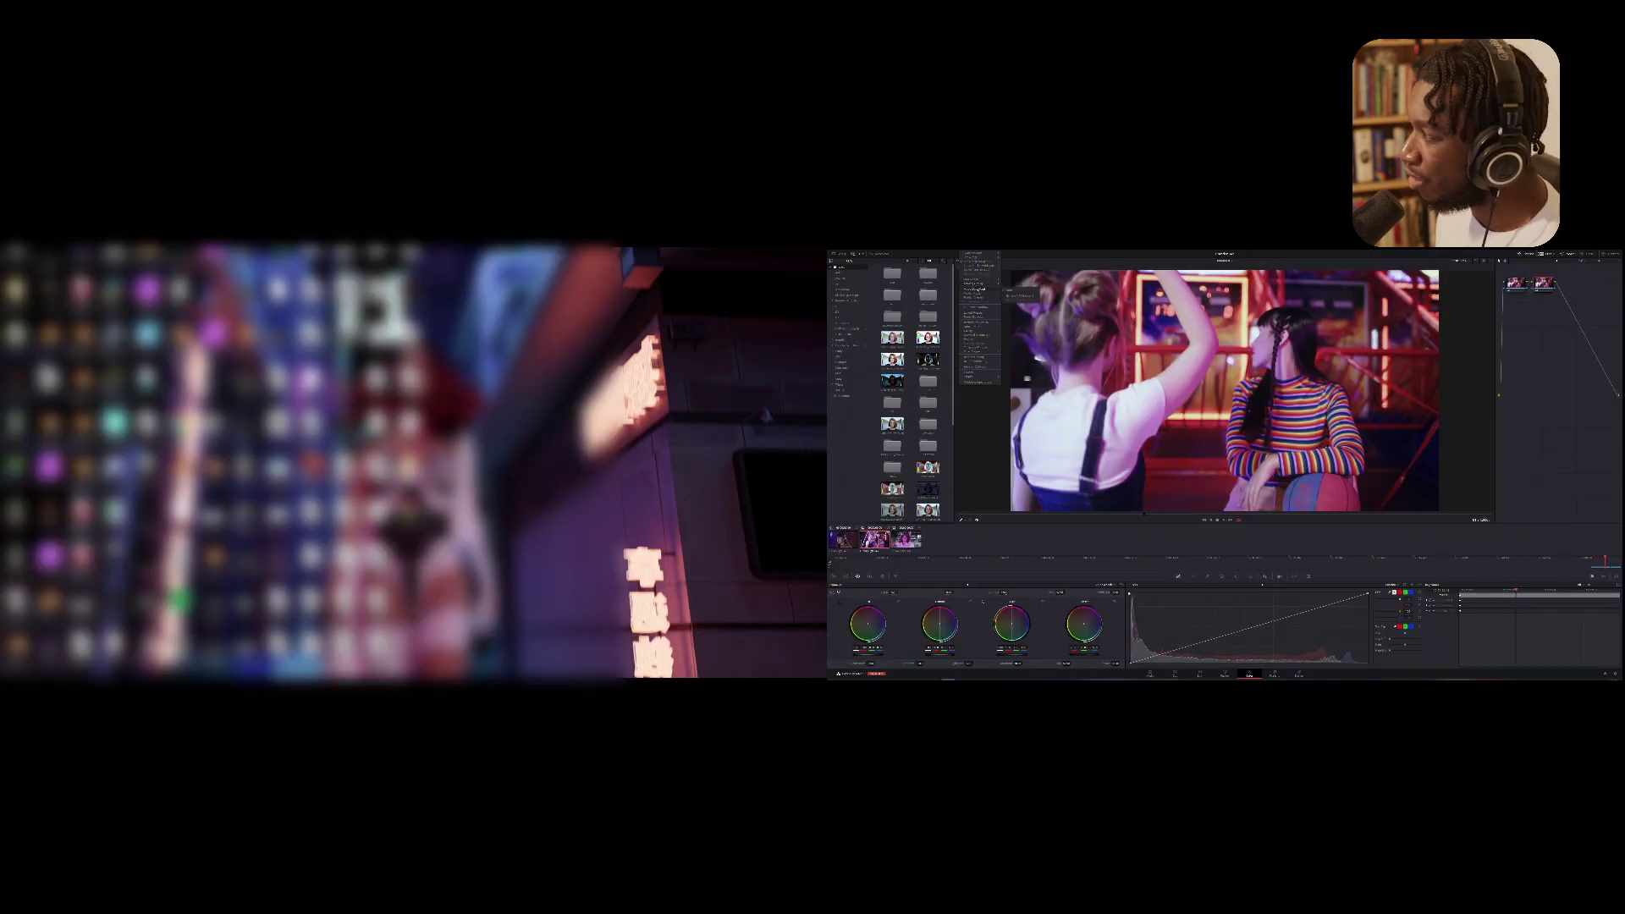
mouse_move(980, 295)
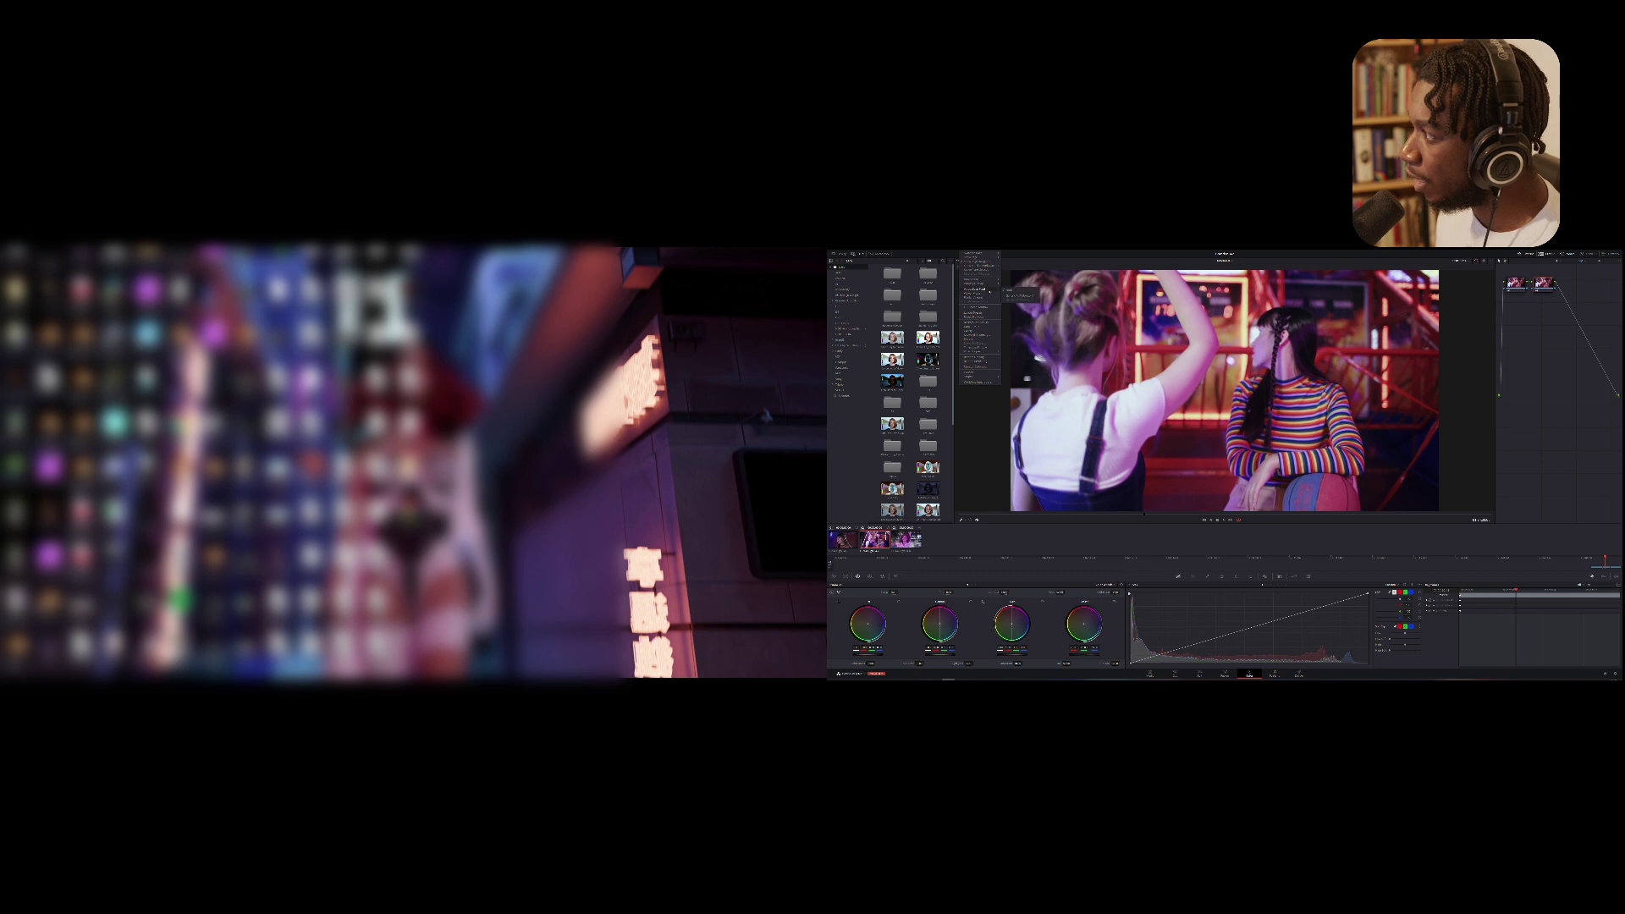
left_click(1020, 295)
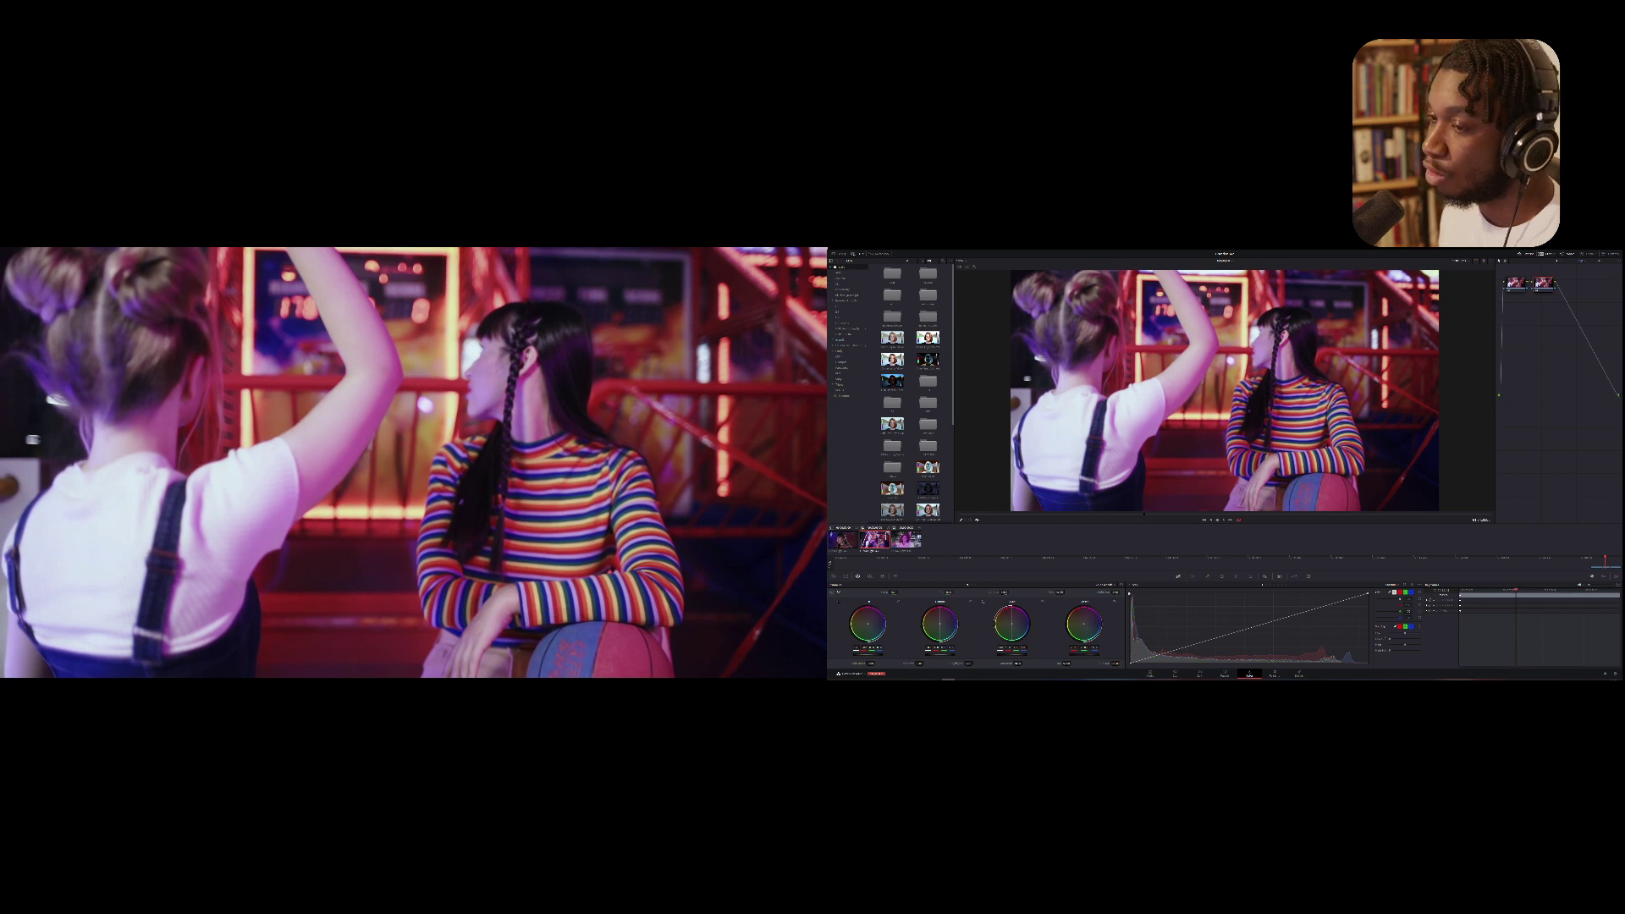
Return to the Edit page and check the layout presets submenu without choosing one
left_click(1199, 674)
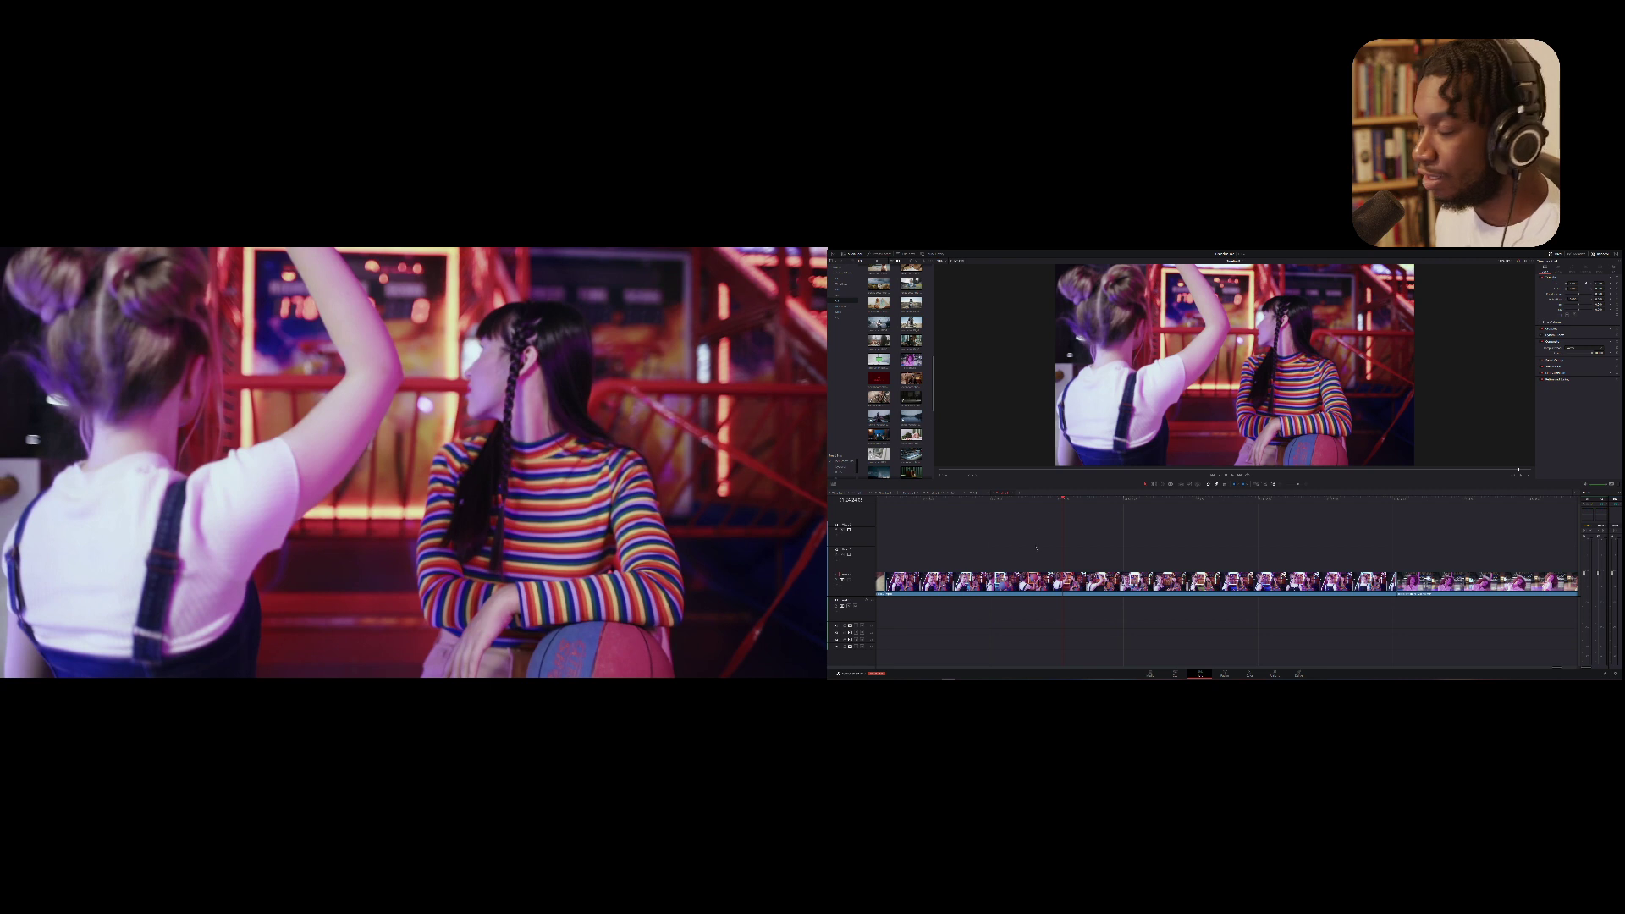
left_click(965, 250)
mouse_move(985, 315)
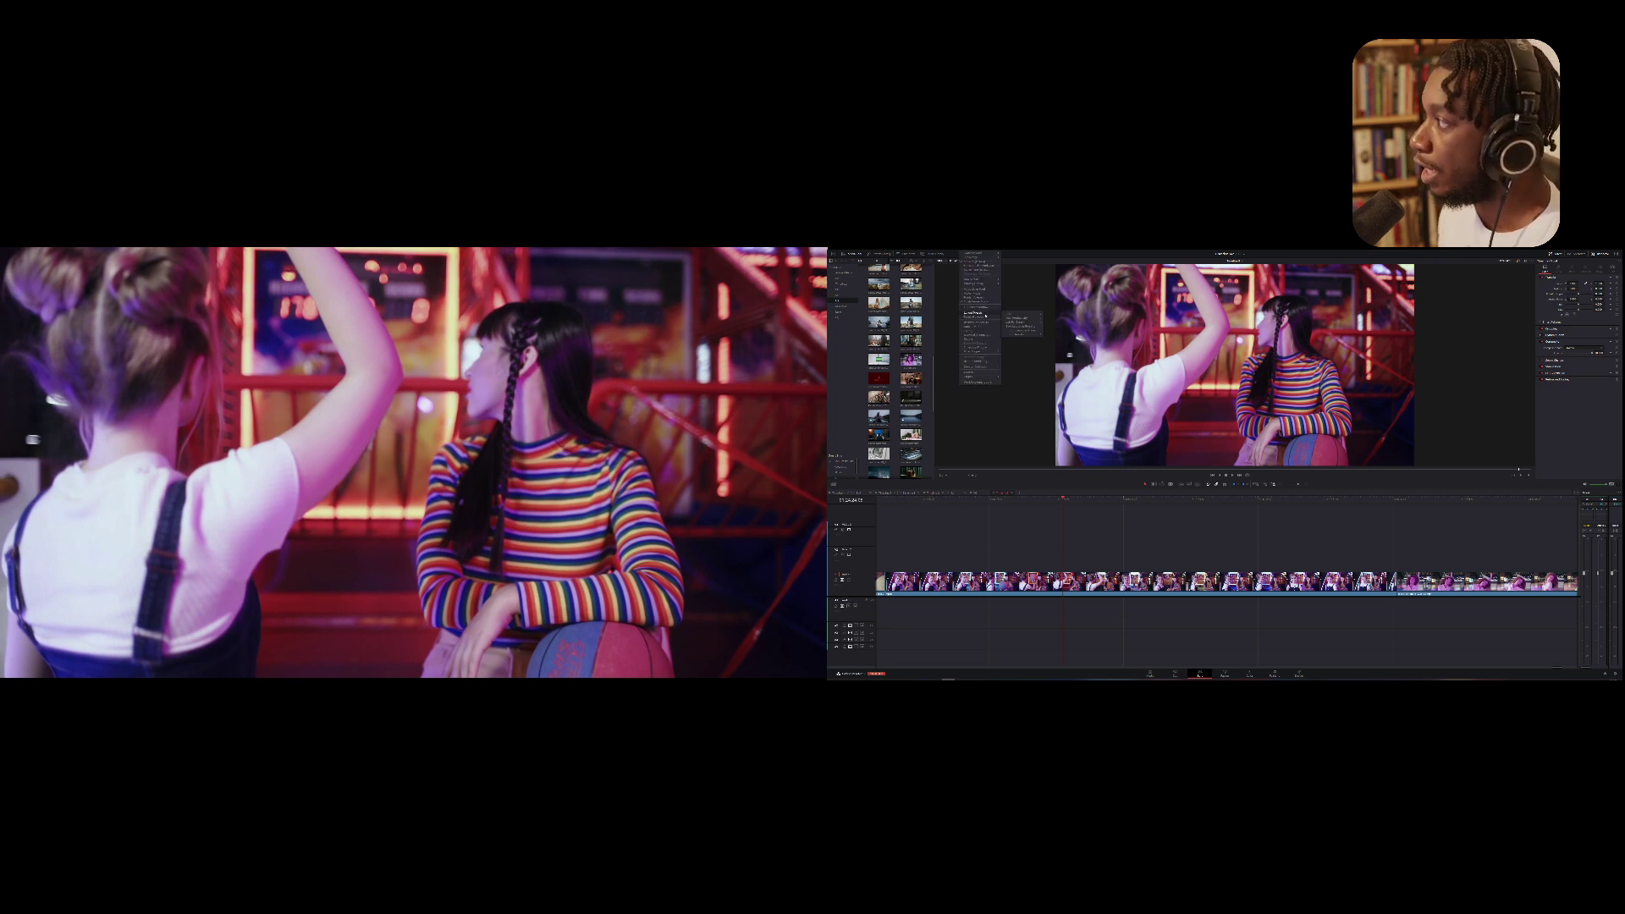
left_click(989, 526)
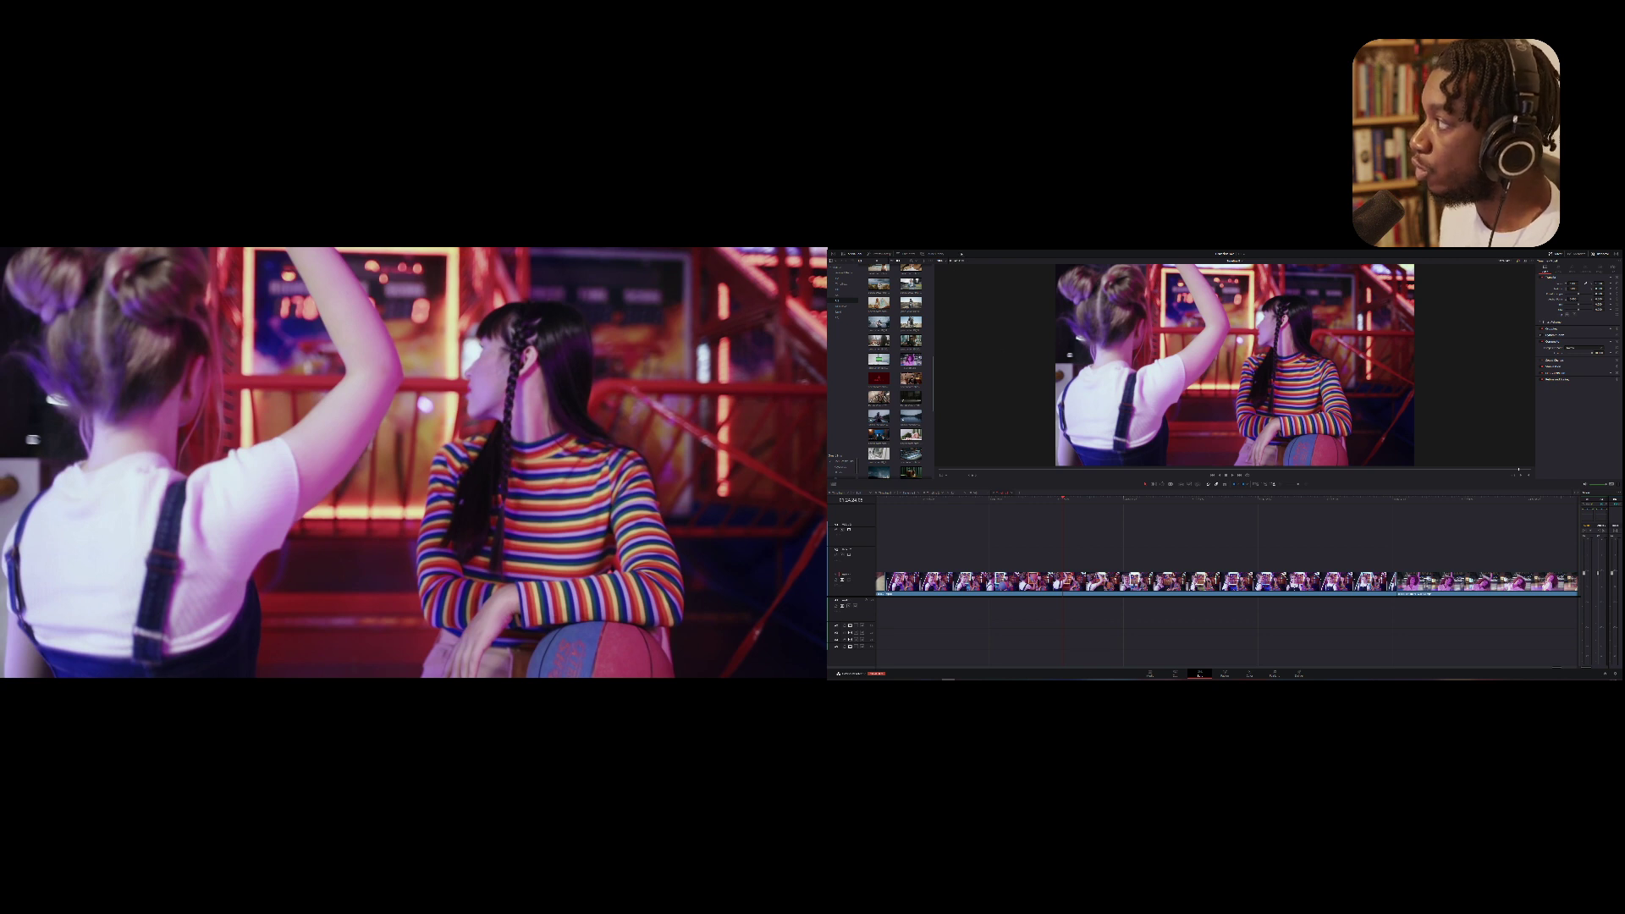
Set the primary display back to the first monitor
left_click(966, 249)
mouse_move(973, 284)
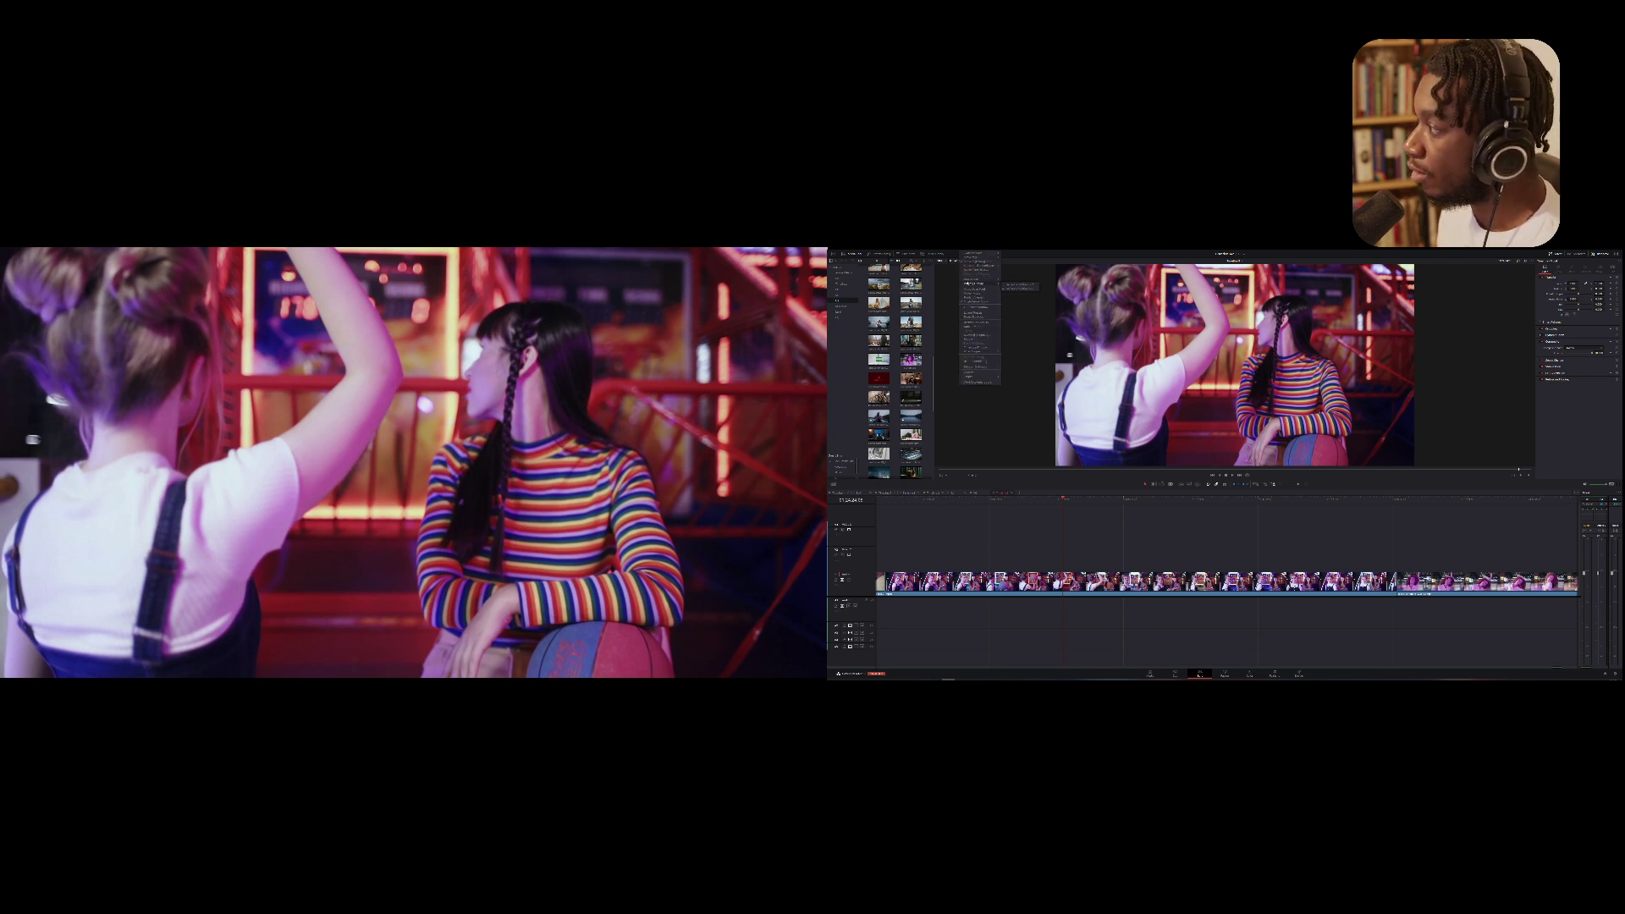
left_click(1009, 282)
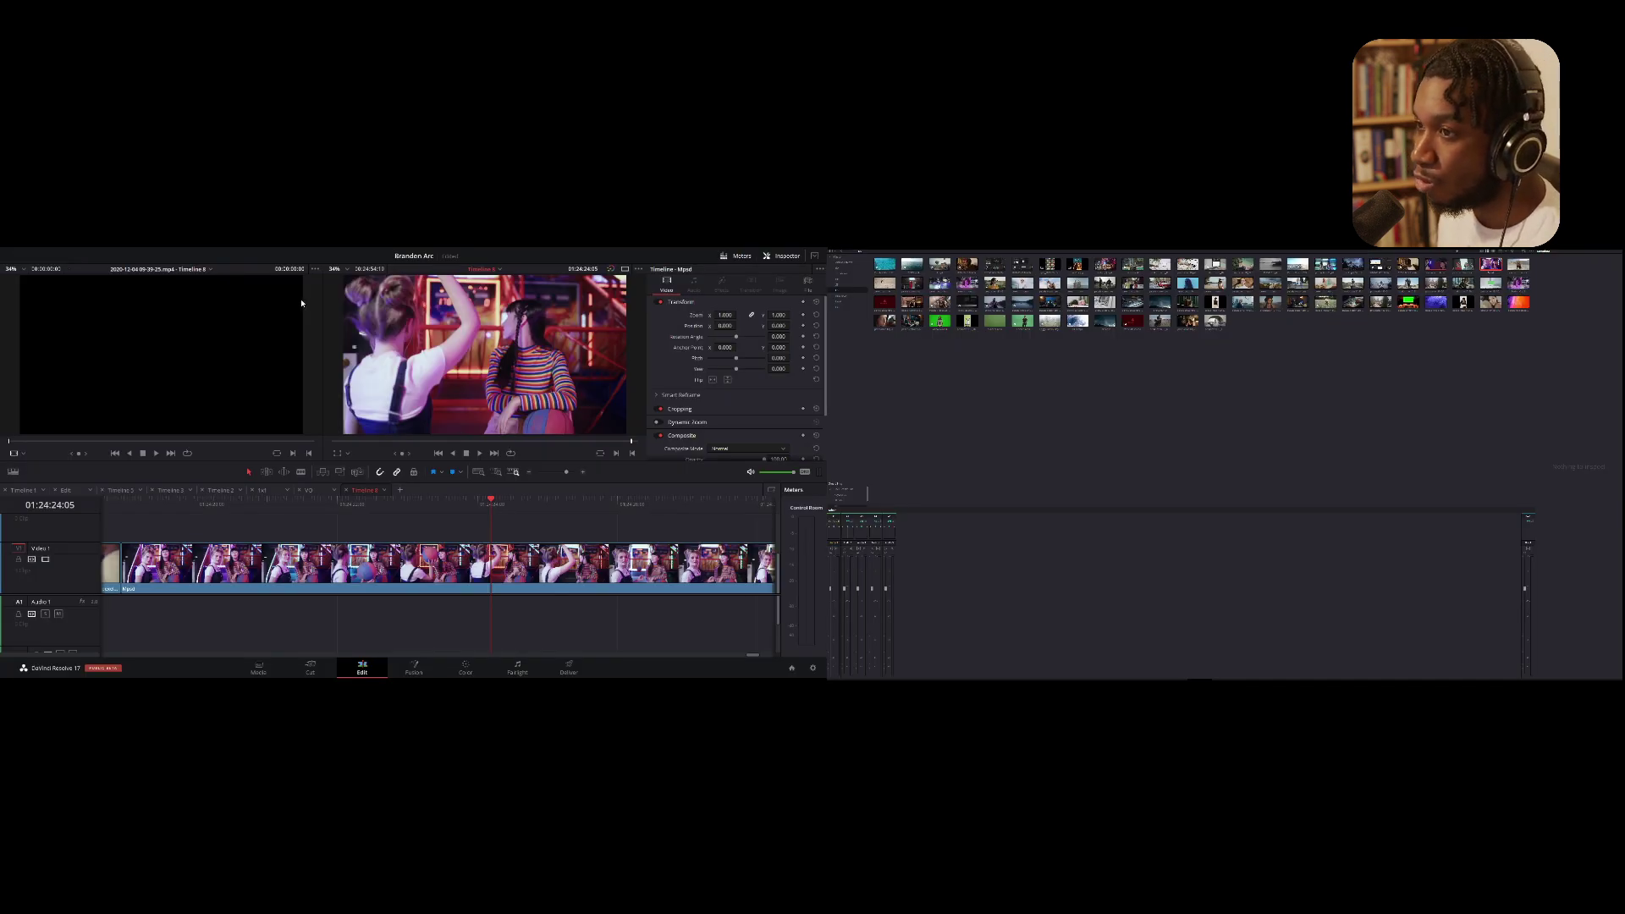
Start saving the current dual-screen workspace arrangement as a layout preset
left_click(288, 249)
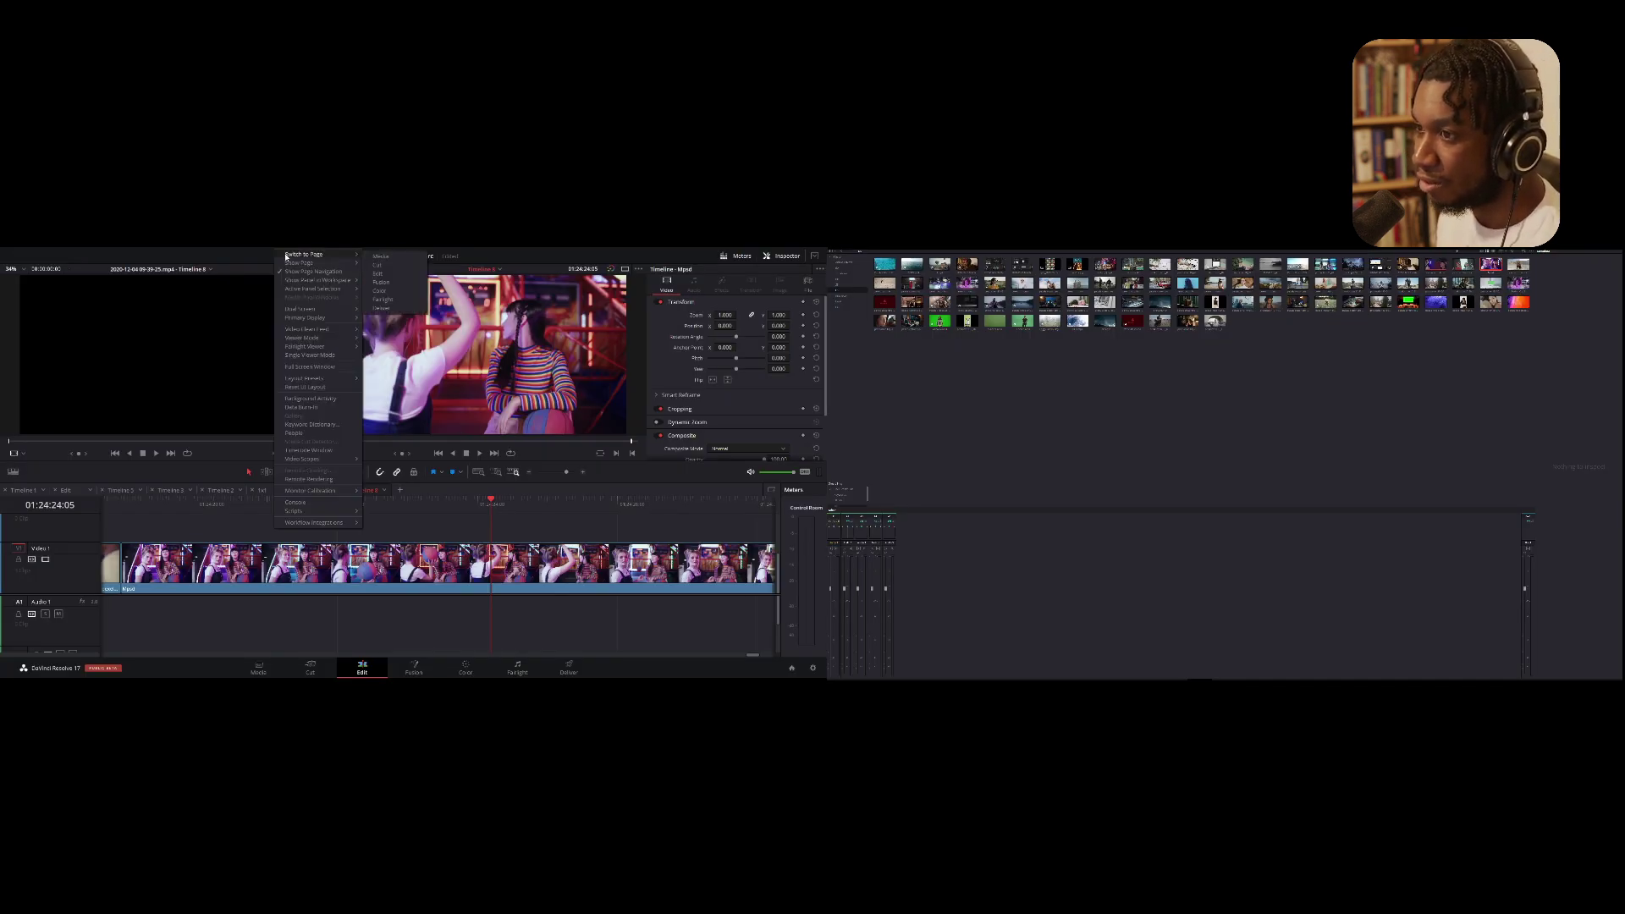
mouse_move(294, 326)
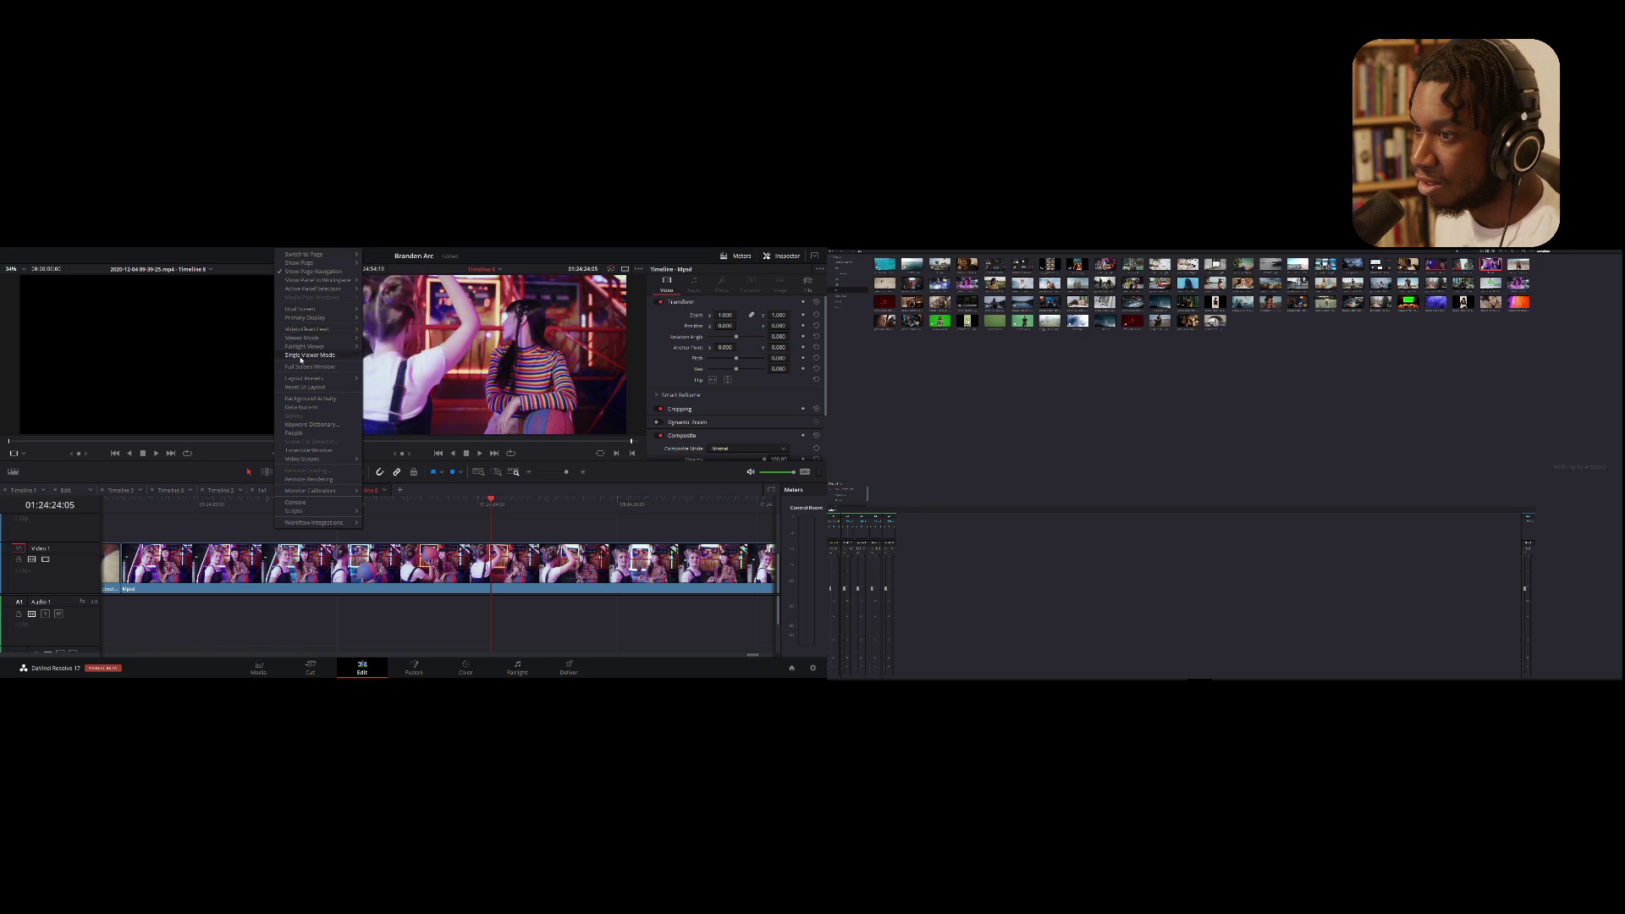
mouse_move(302, 380)
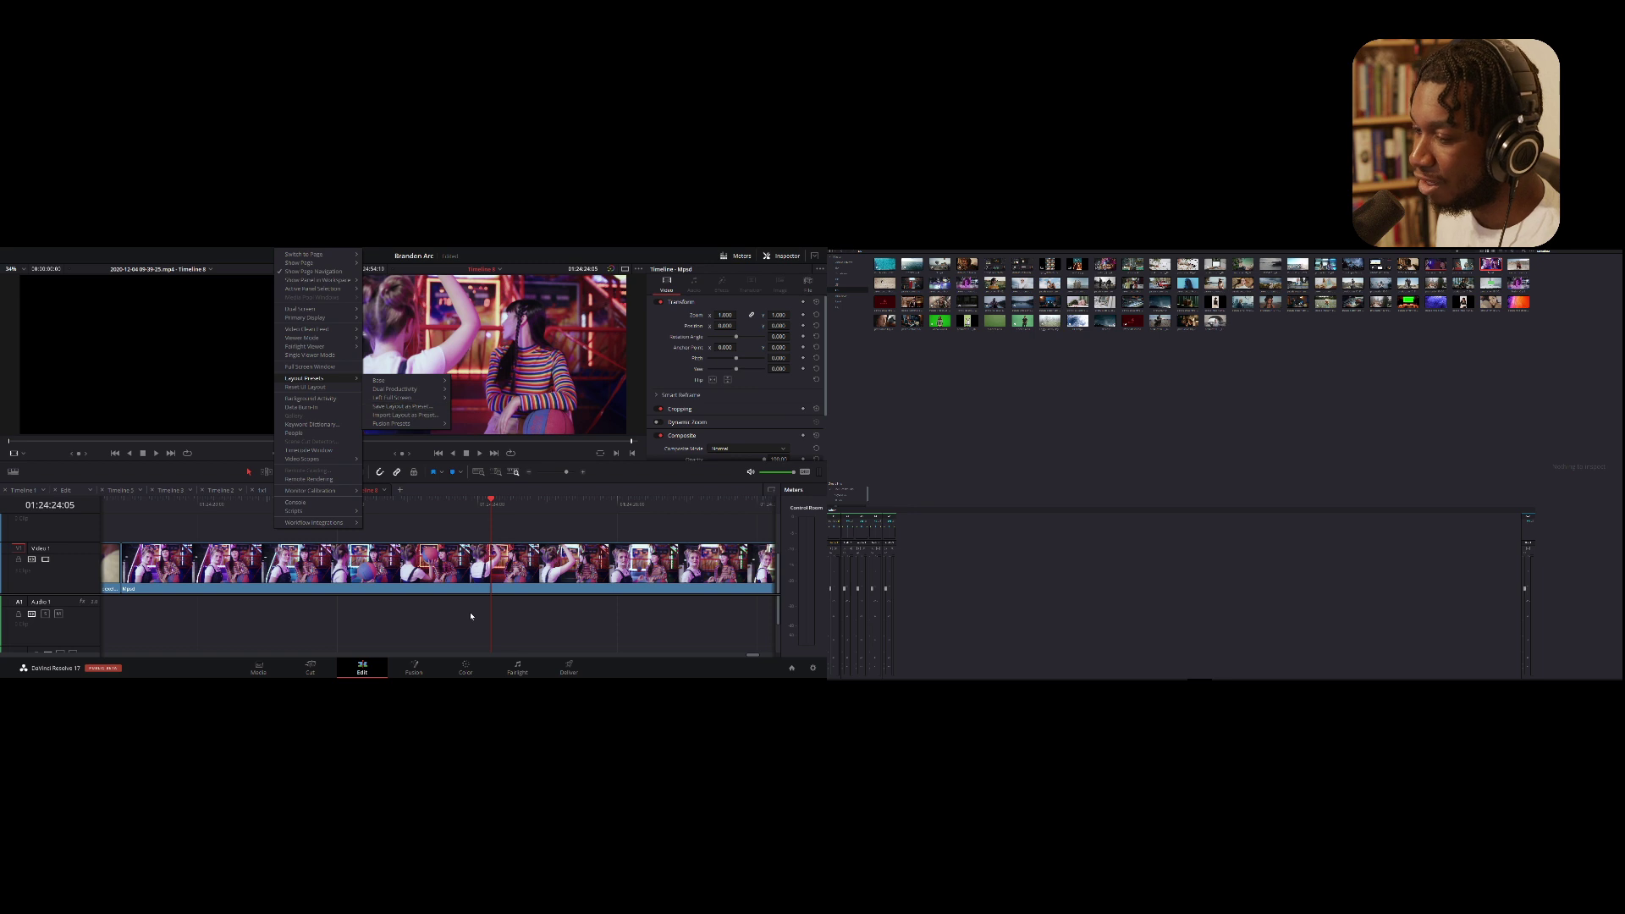
mouse_move(671, 675)
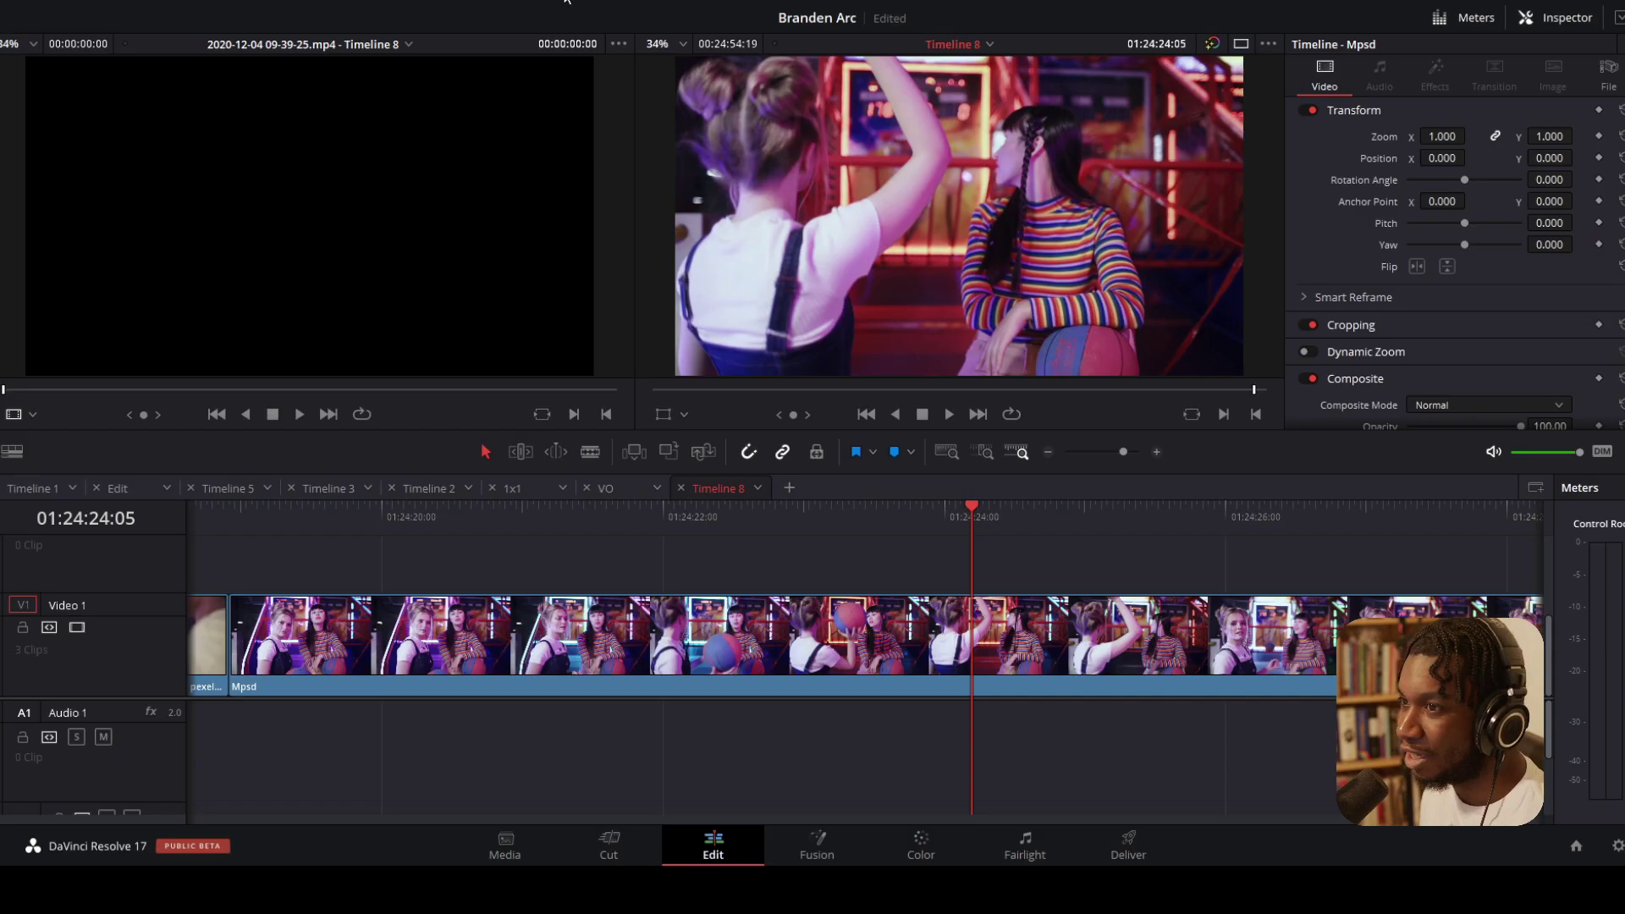
left_click(563, 1)
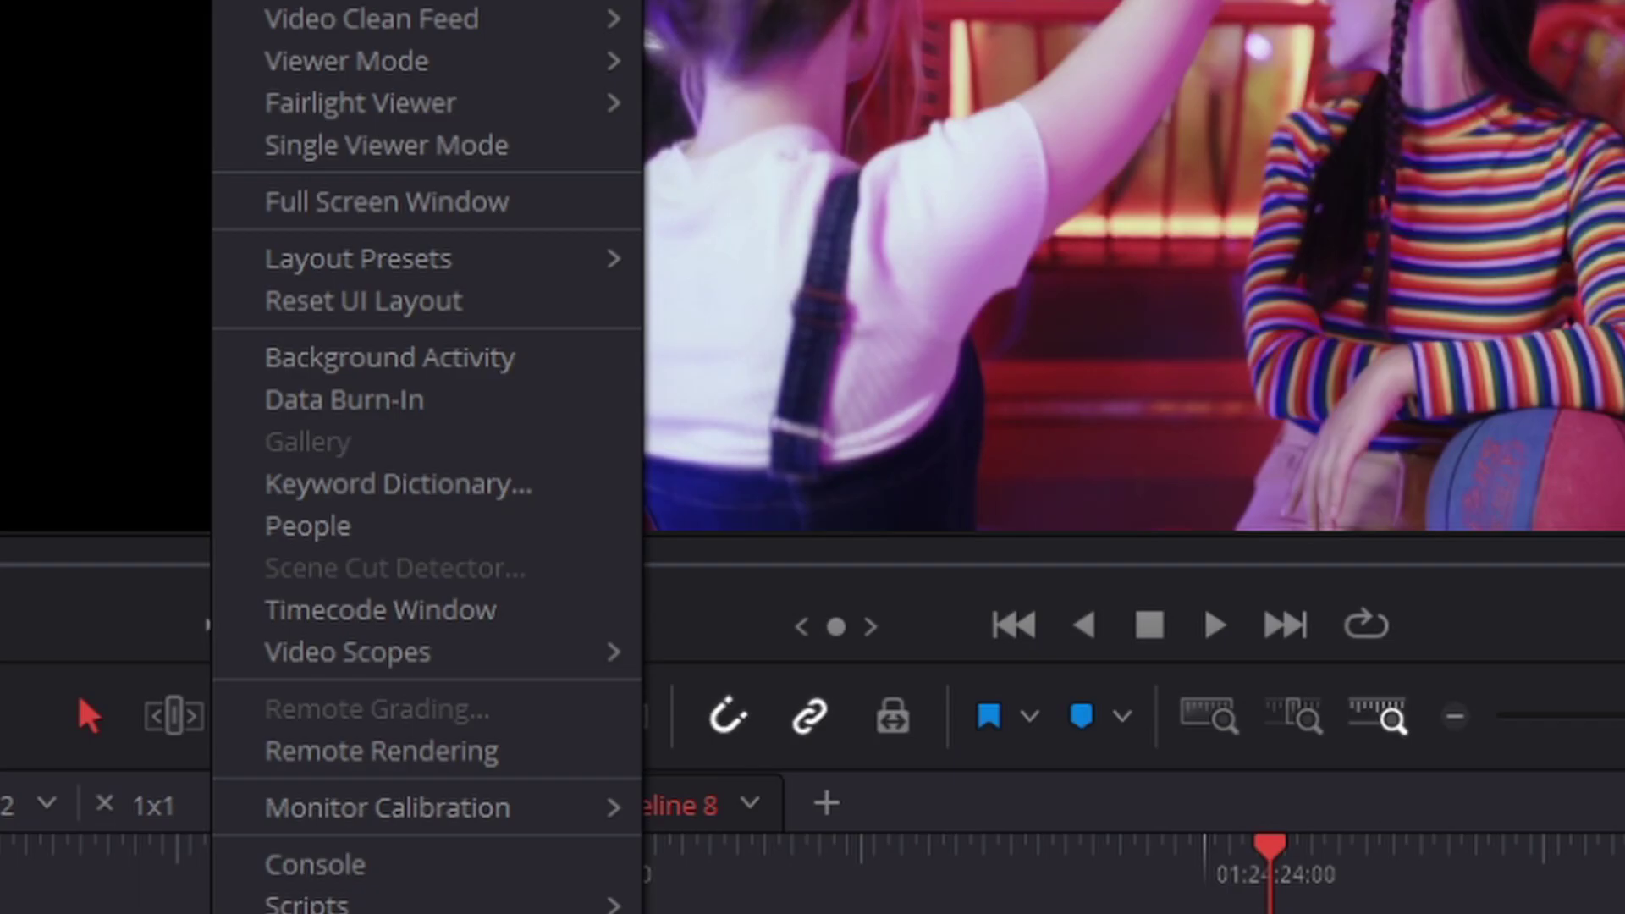
mouse_move(636, 266)
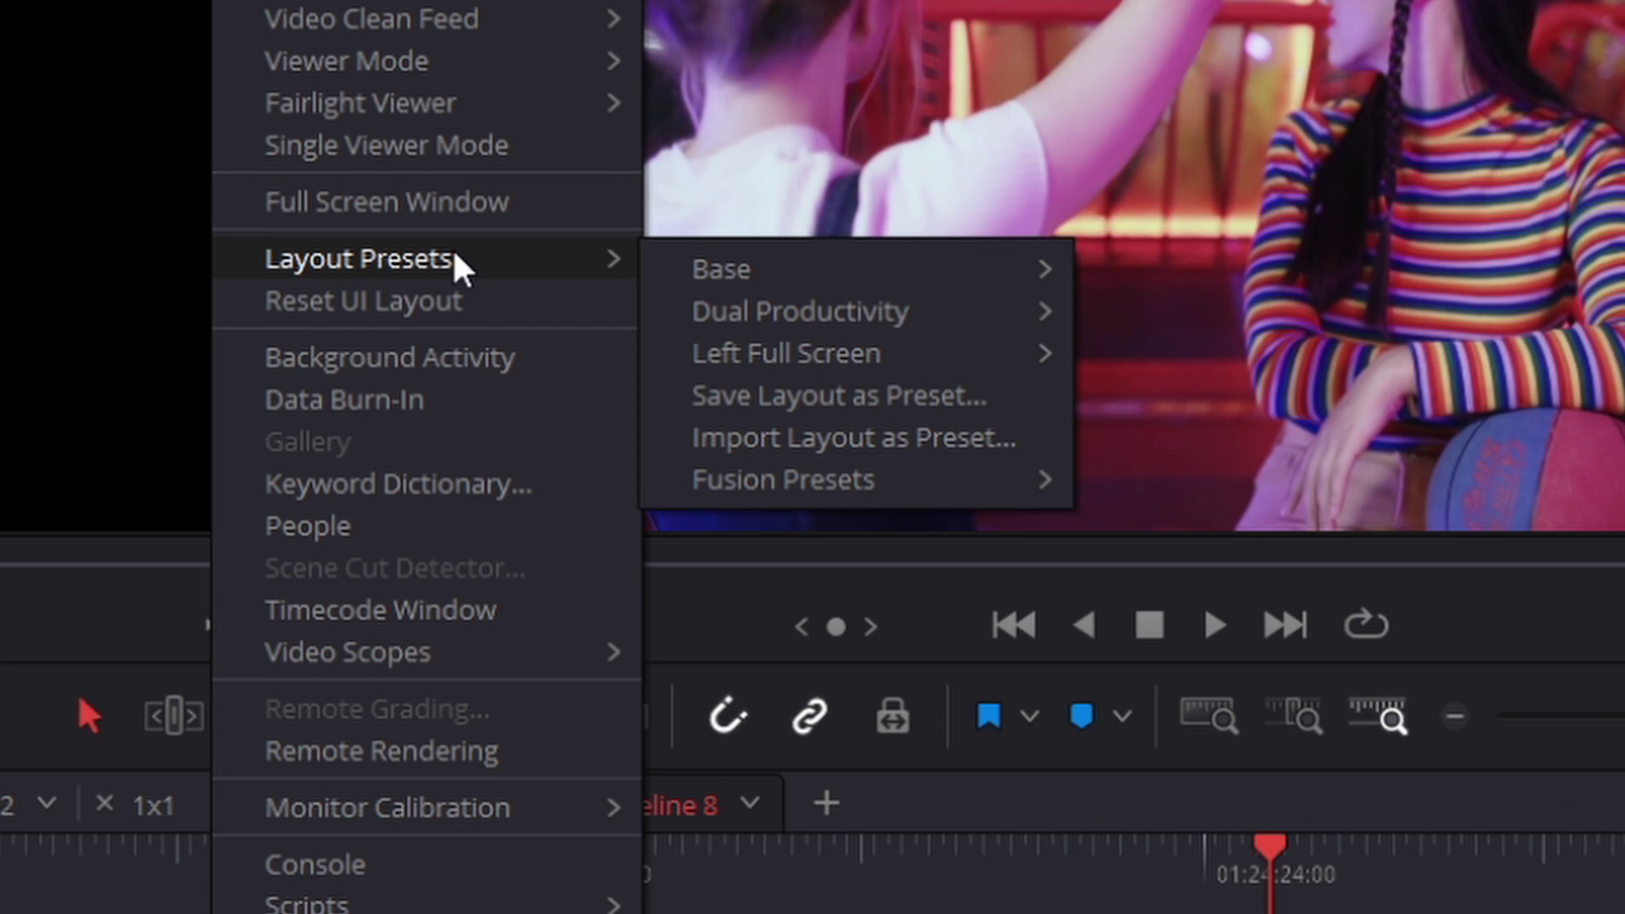
left_click(851, 394)
left_click(941, 760)
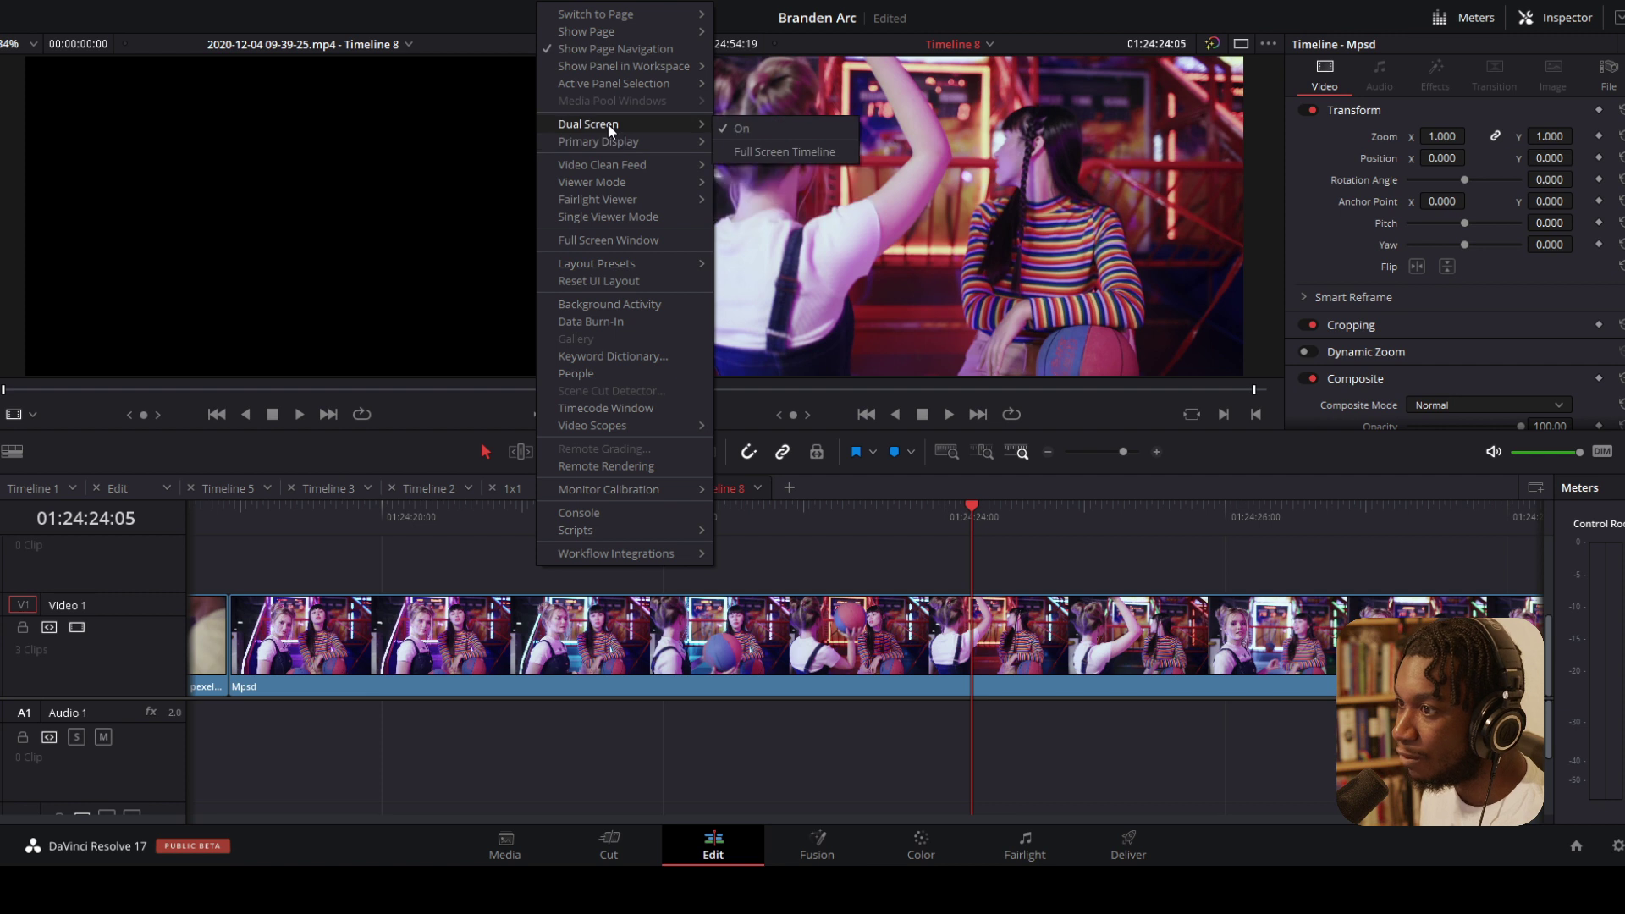
Reset the UI layout to its default, and restore a dual-screen arrangement from the saved layout presets
mouse_move(617, 168)
left_click(598, 281)
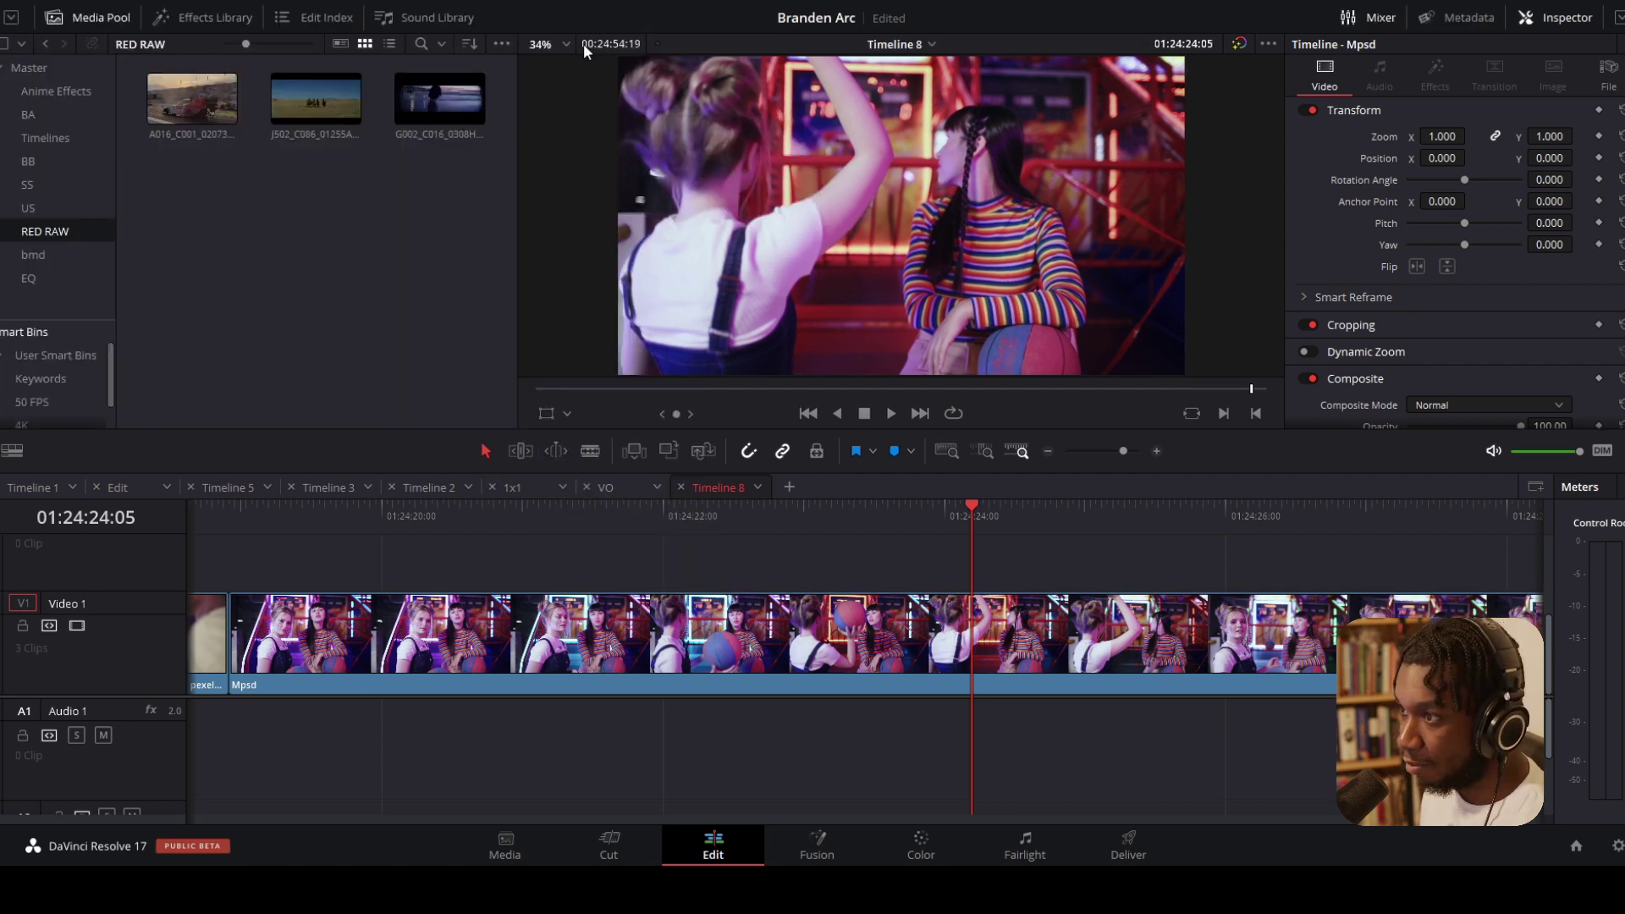
left_click(565, 2)
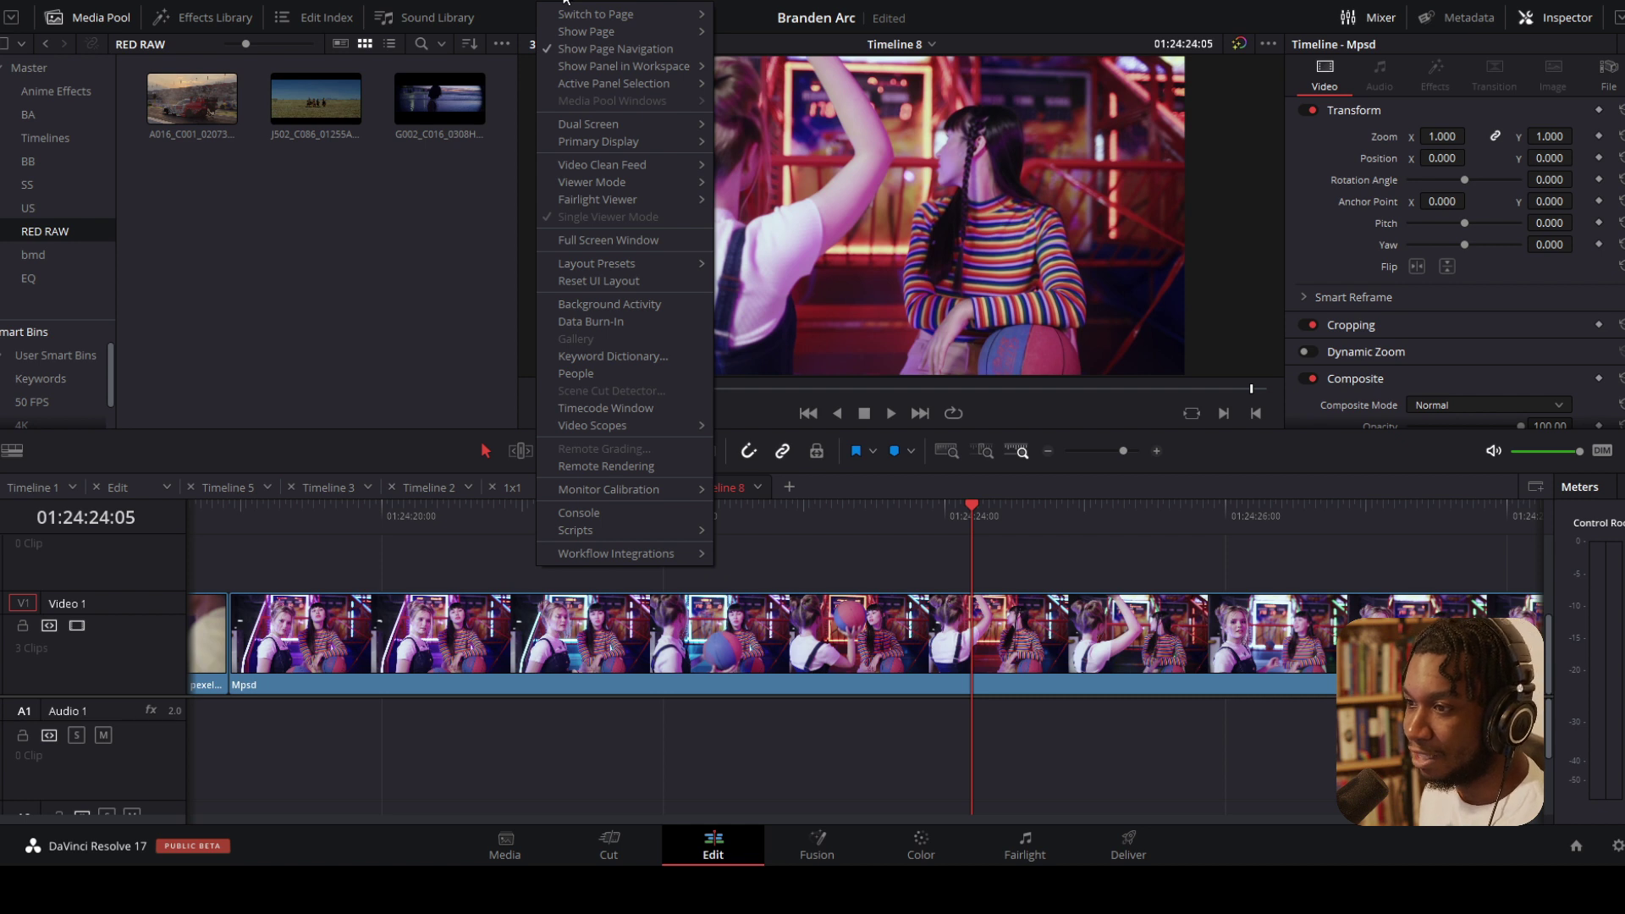
mouse_move(573, 269)
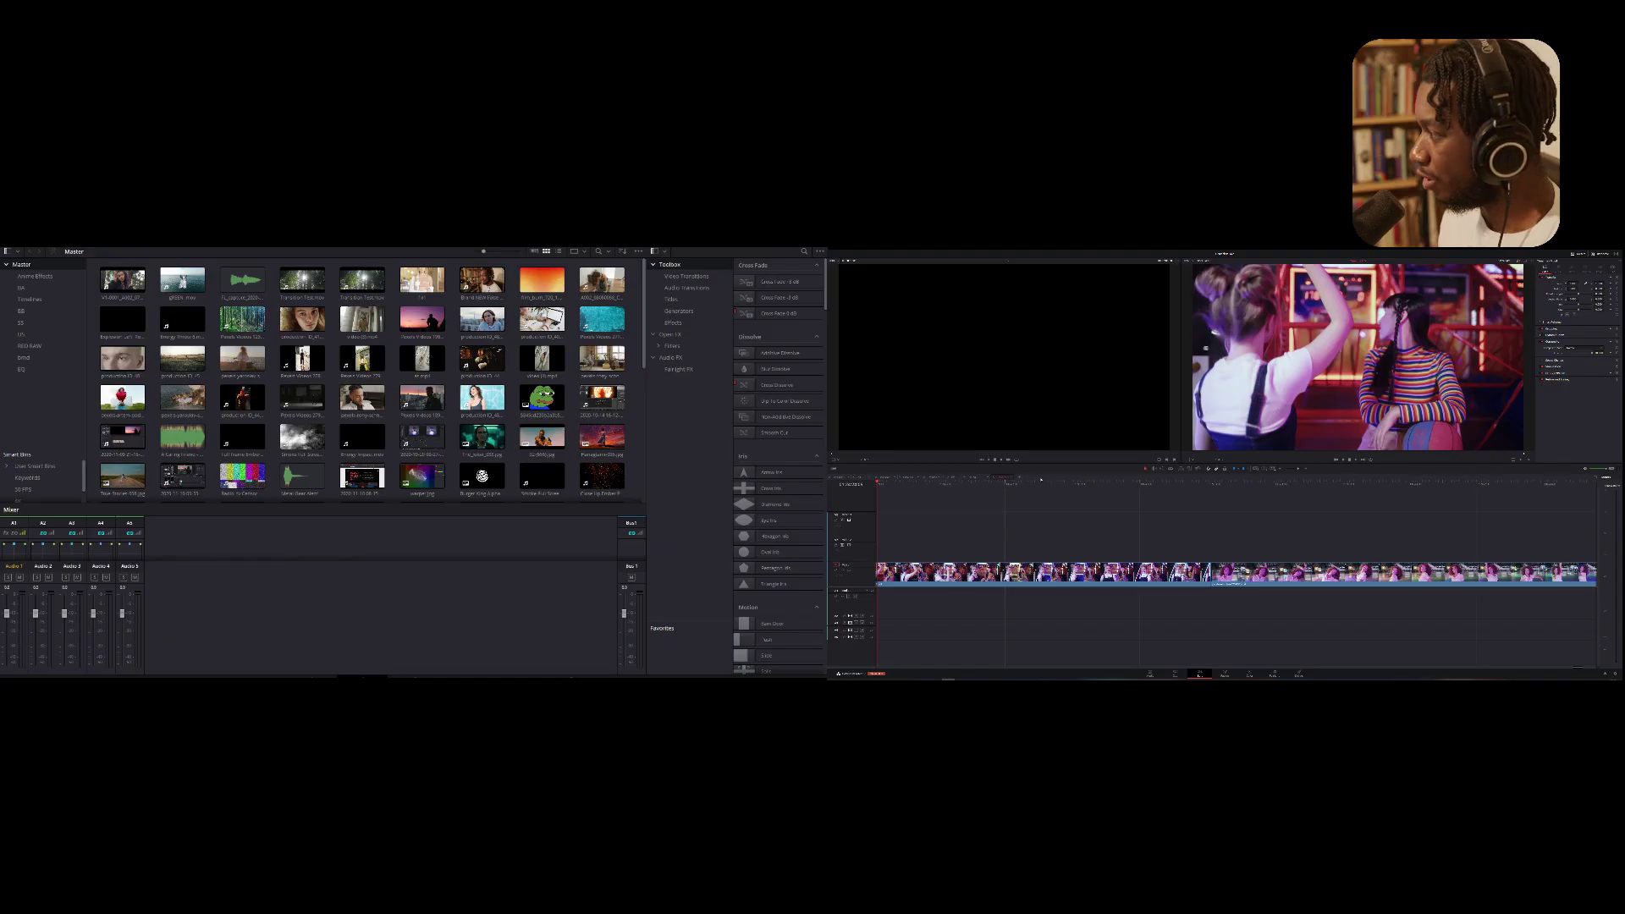
Scrub the timeline playhead slightly backwards and open the available layout presets
left_click_drag(1034, 482, 1023, 484)
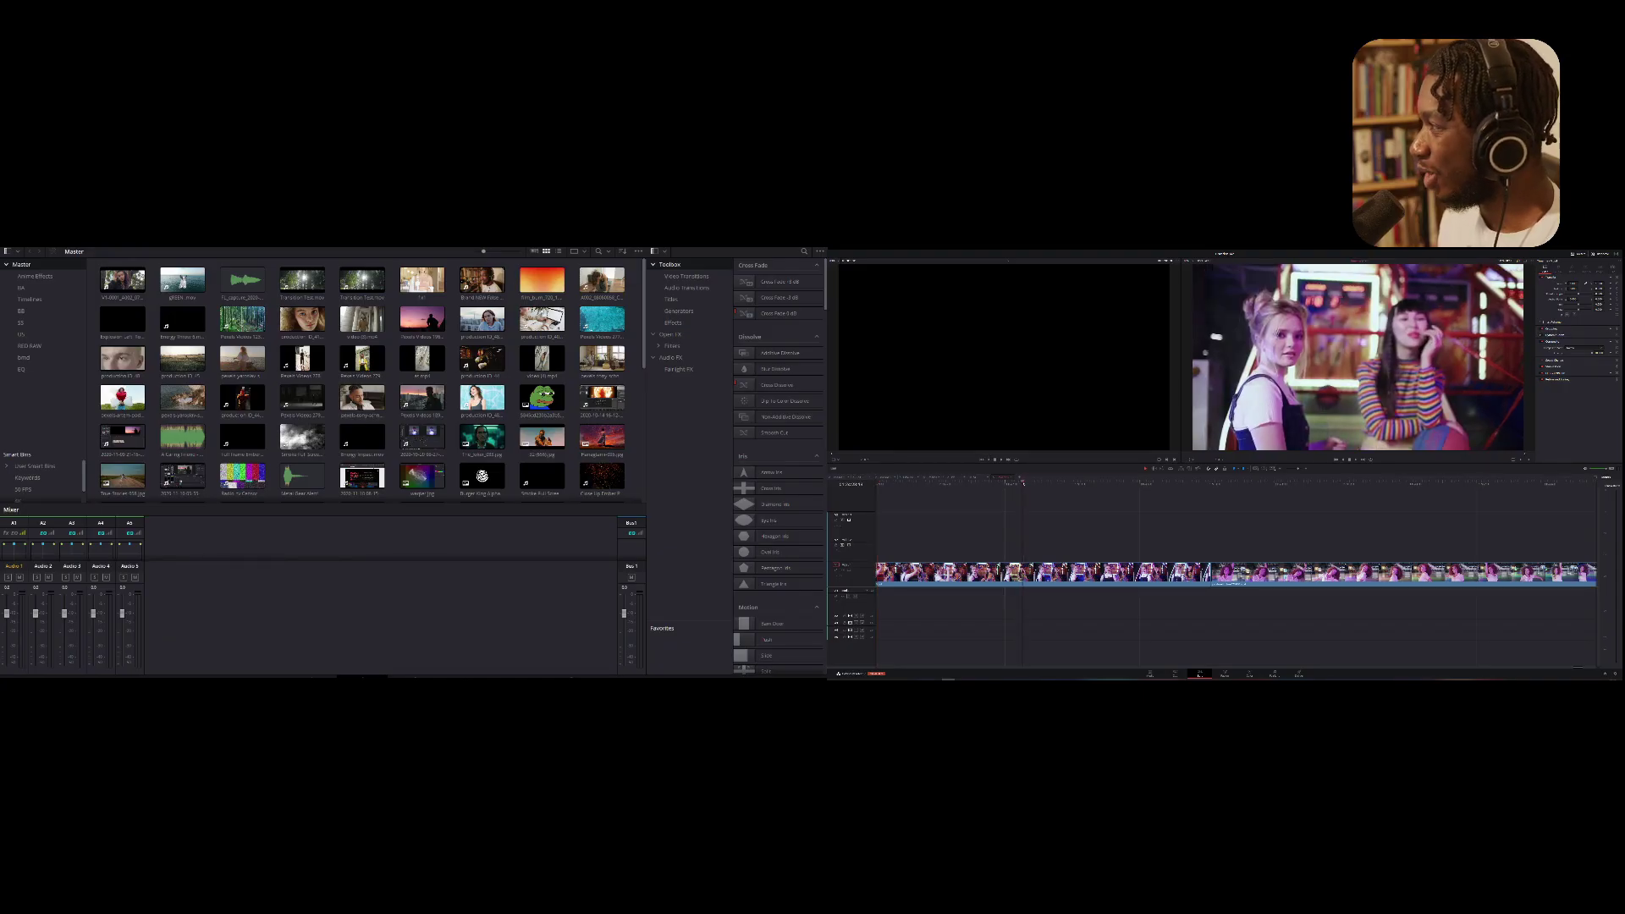
left_click(963, 252)
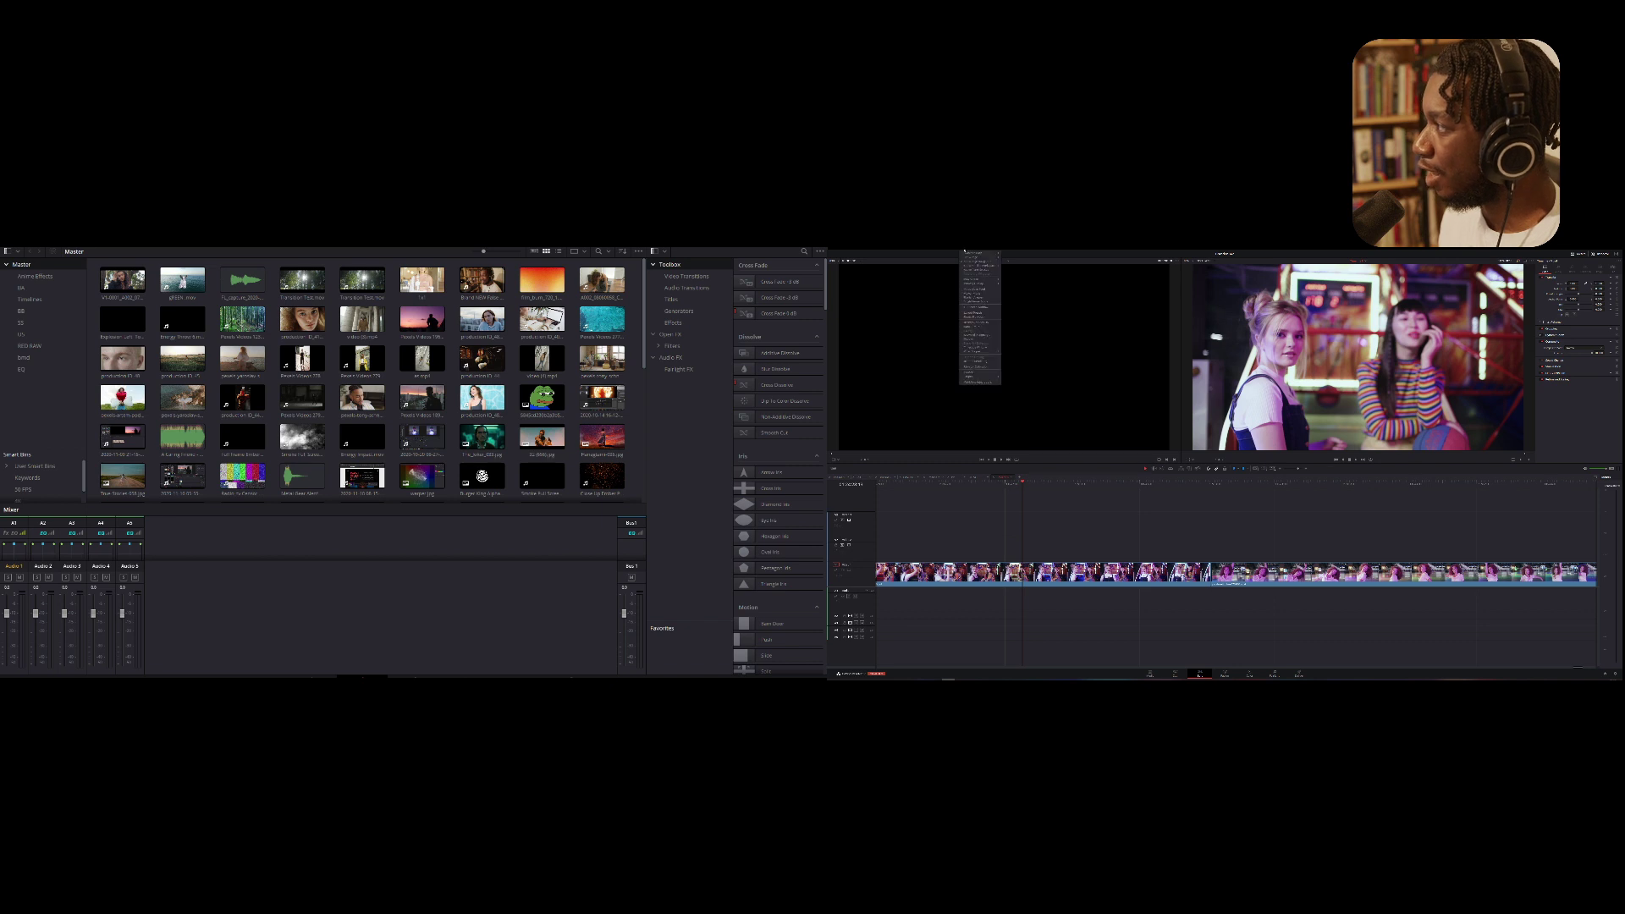
mouse_move(978, 313)
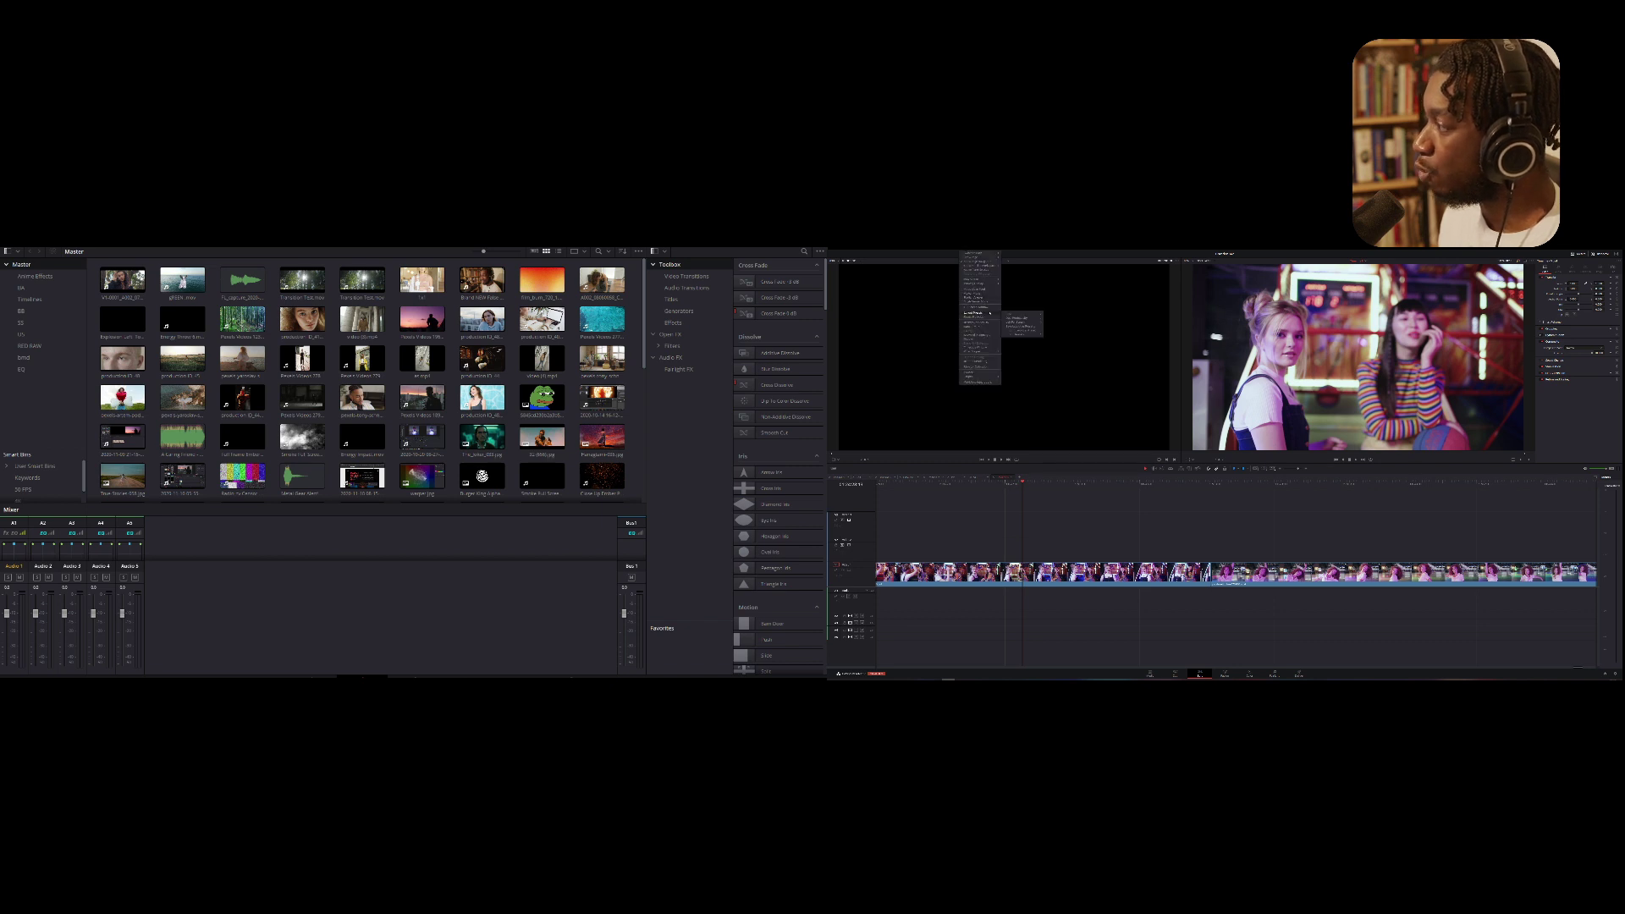